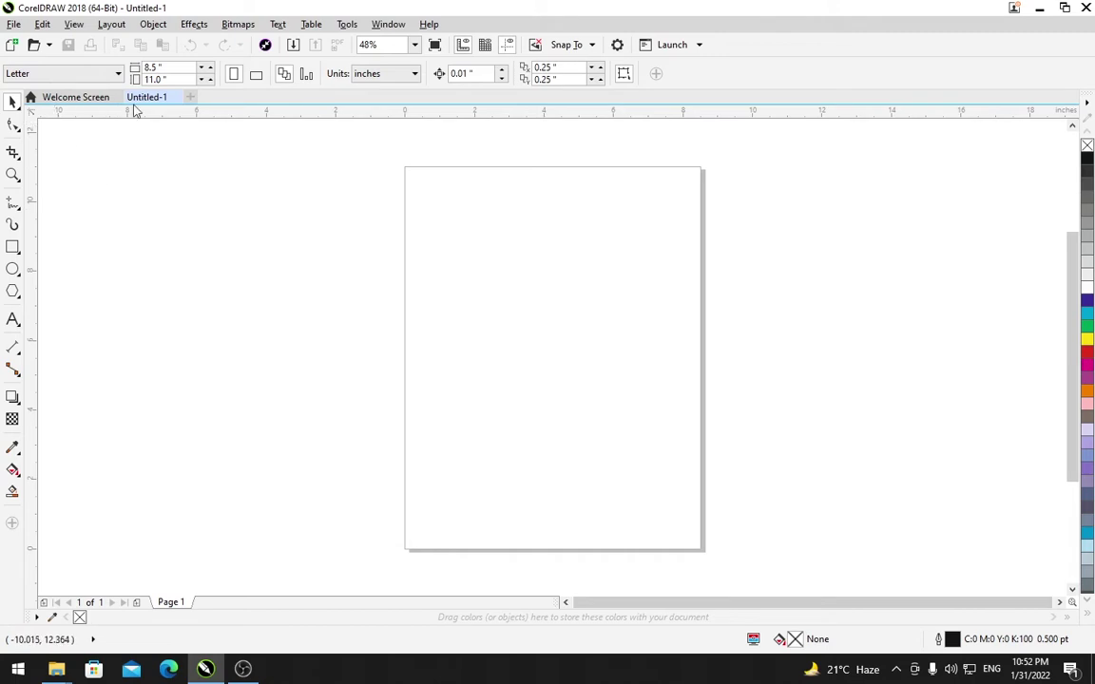
# Create a new Letter-size CMYK document at 300 dpi with the default settings.
pyautogui.click(13, 24)
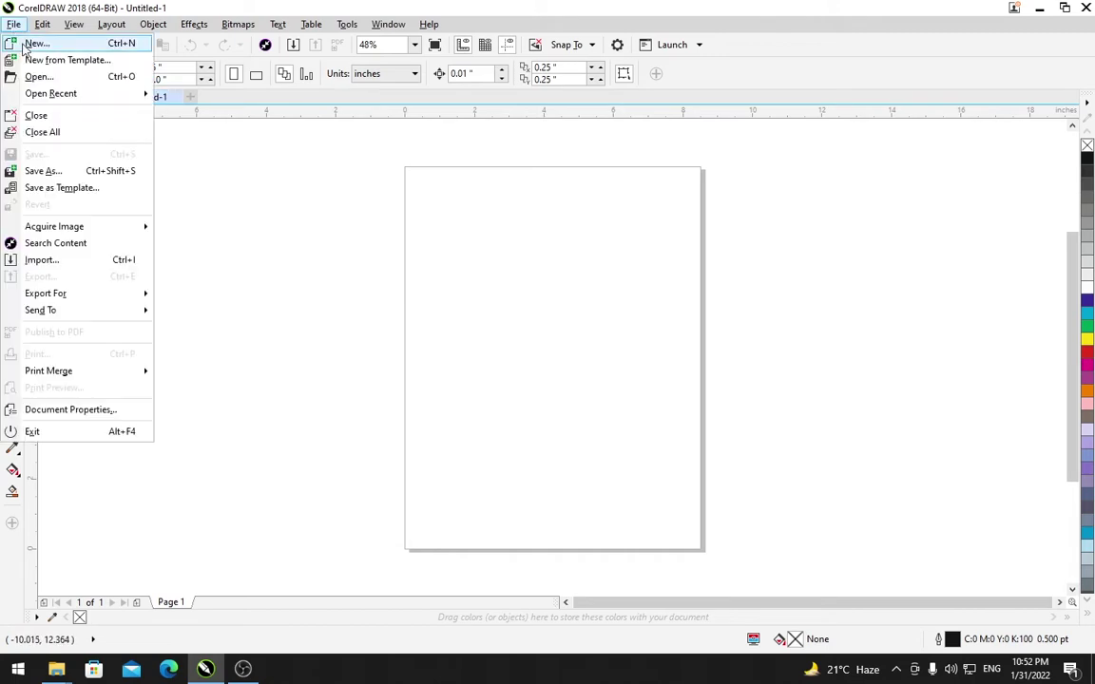
pyautogui.click(68, 46)
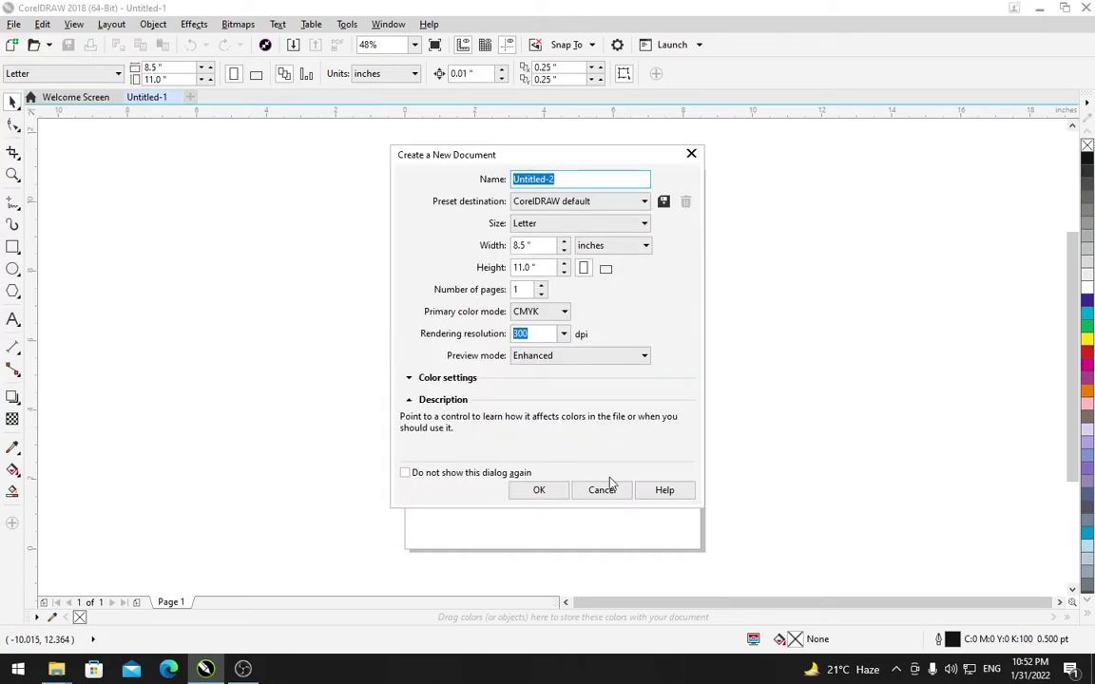
pyautogui.click(538, 490)
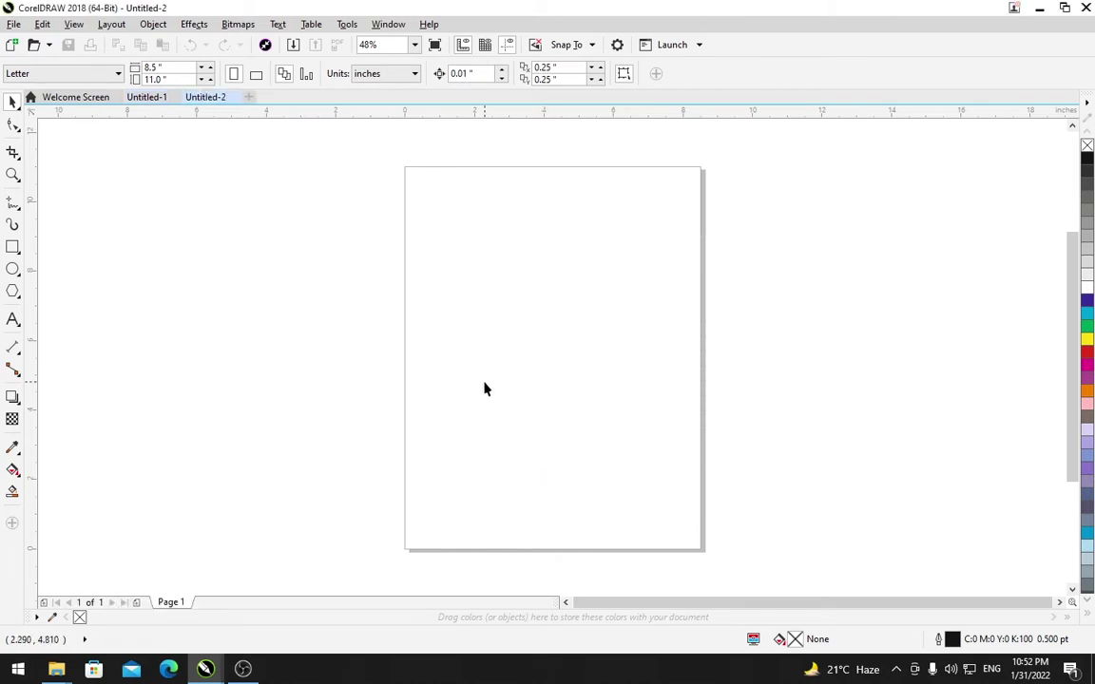
# Change the document units to feet and set the page size to 7 ft wide by 4 ft high.
pyautogui.click(381, 74)
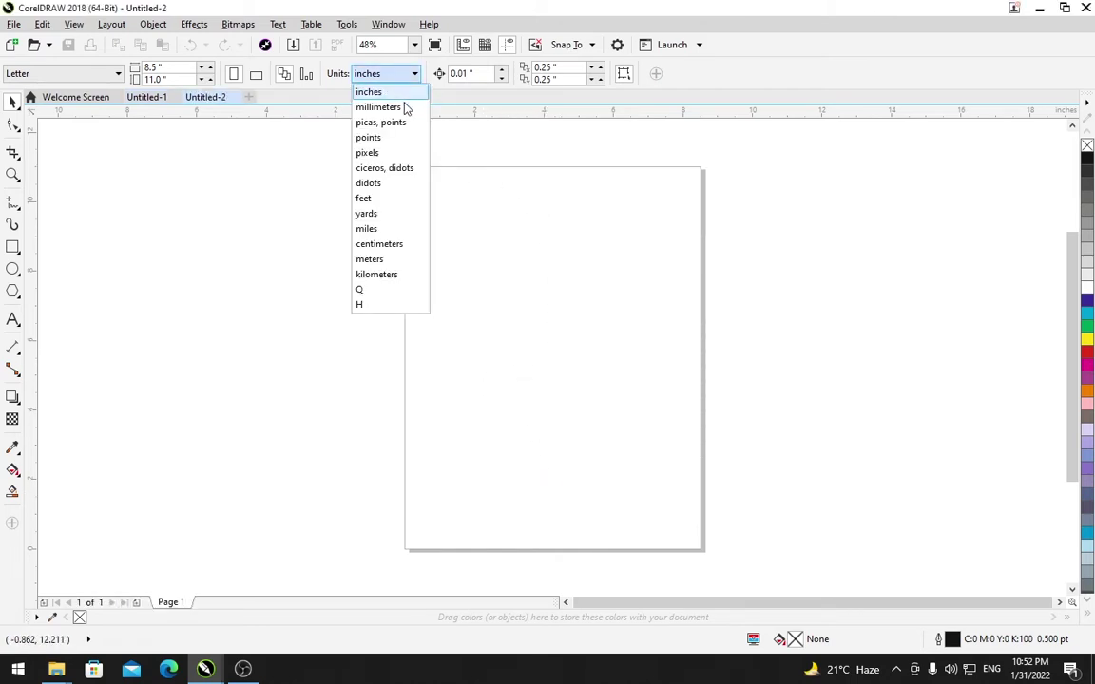
pyautogui.click(380, 202)
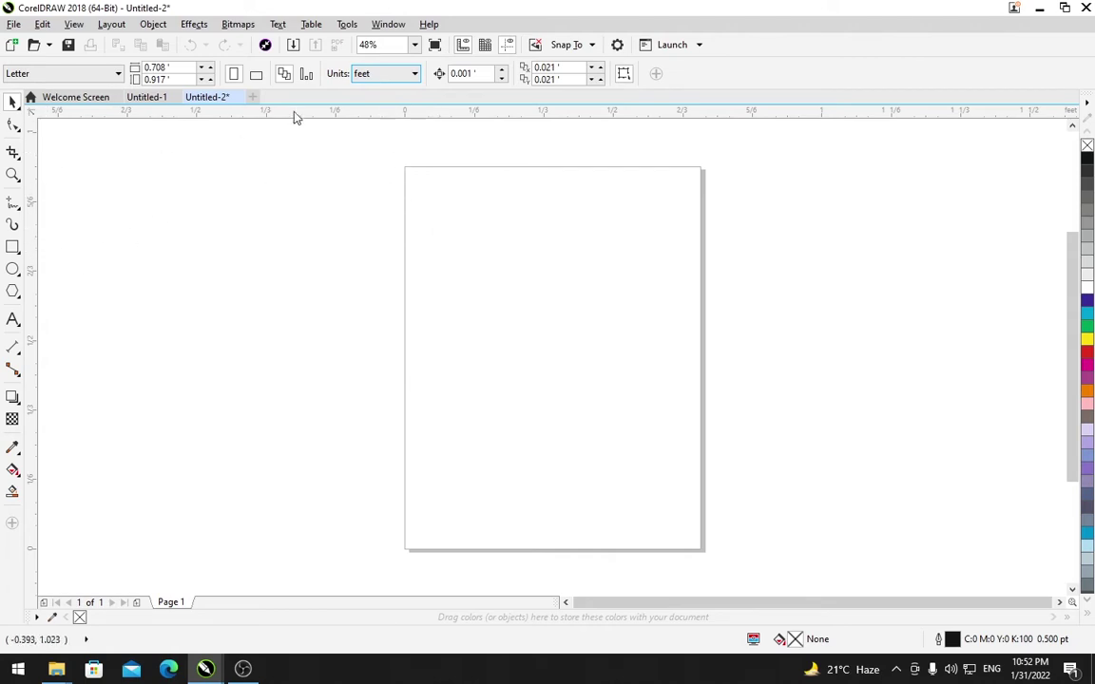
pyautogui.click(153, 68)
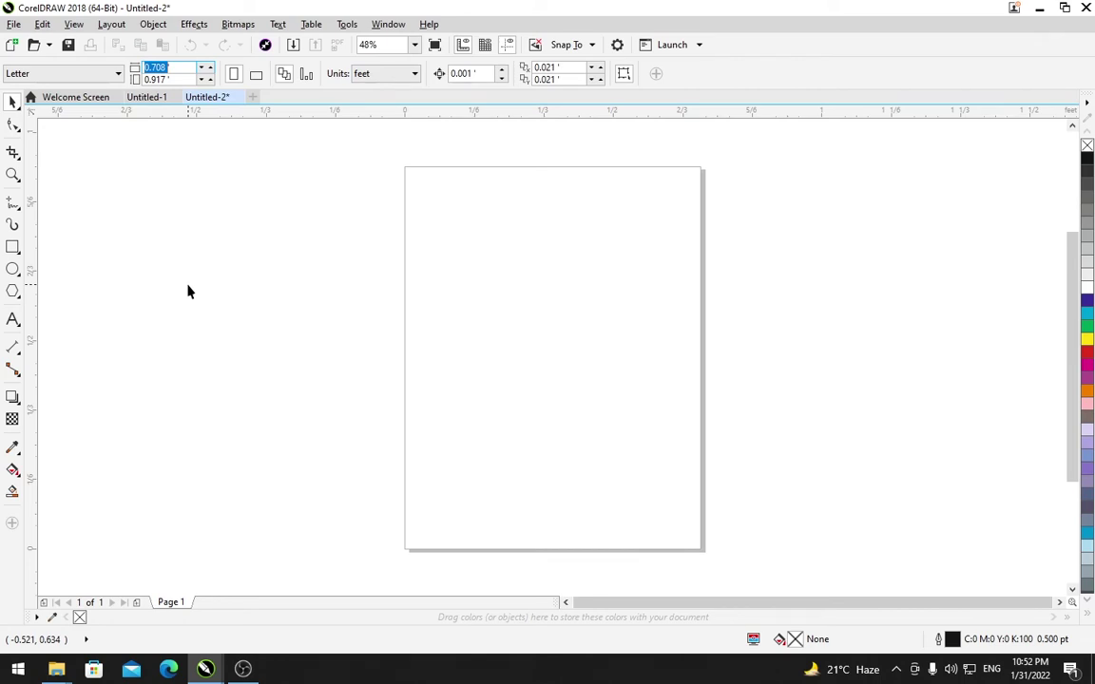
pyautogui.write('7')
pyautogui.press('Tab')
pyautogui.write('4')
pyautogui.press('Return')
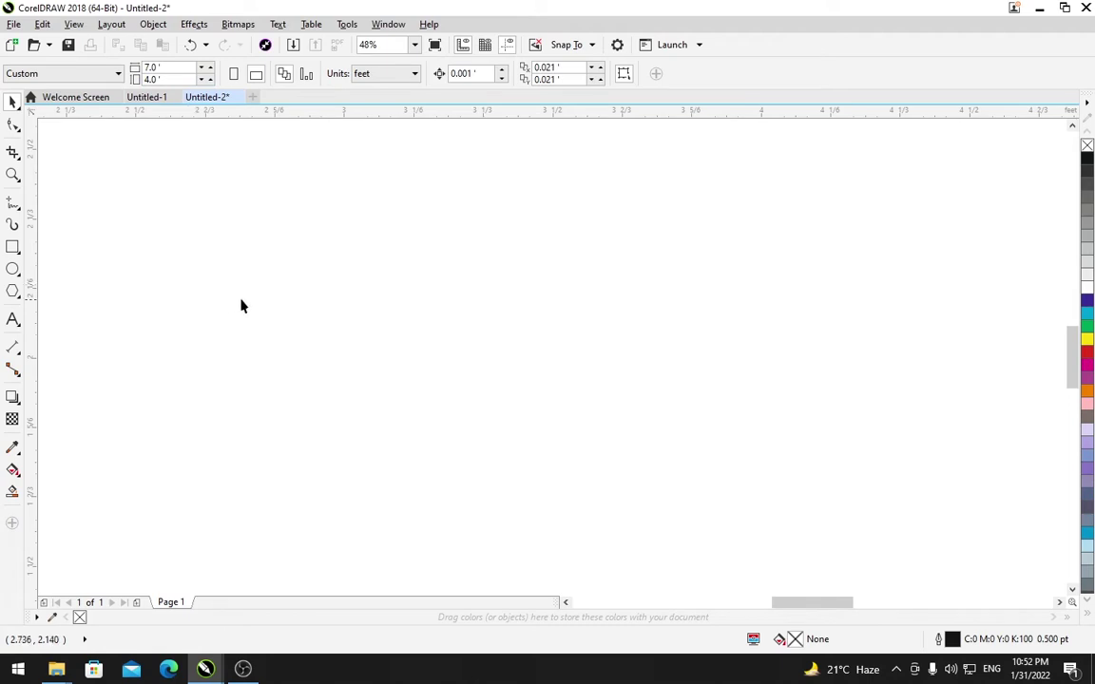
pyautogui.hotkey('shift', 'F4')
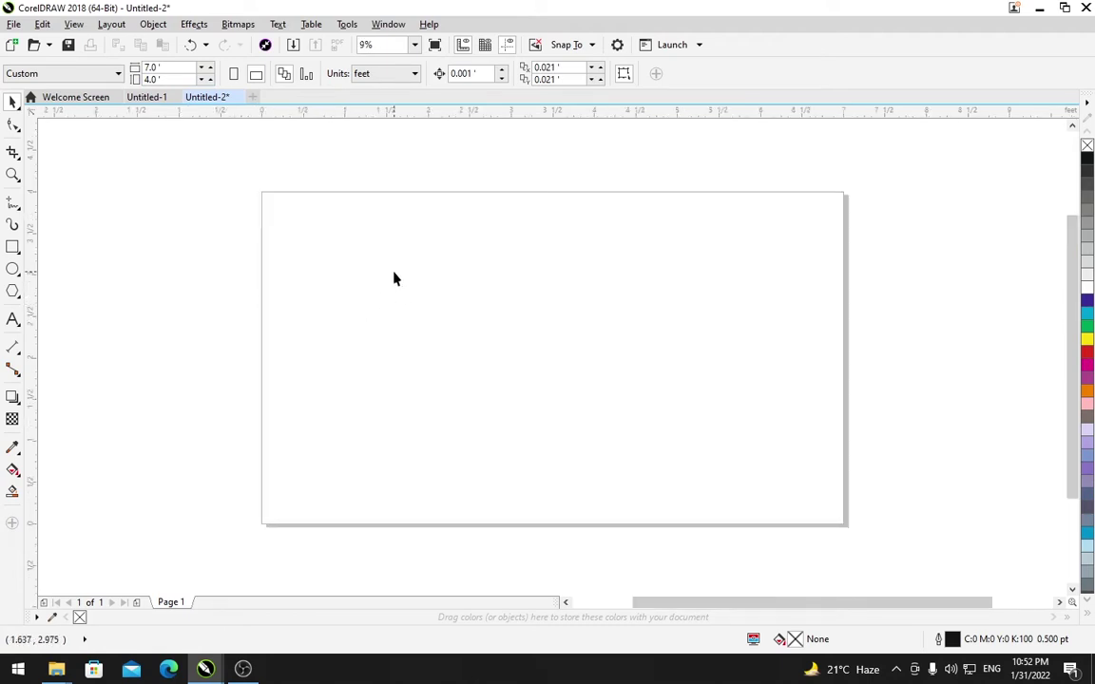
# Draw a rectangle in the middle of the page and set its size to 6 ft wide by 3 ft high.
pyautogui.click(13, 247)
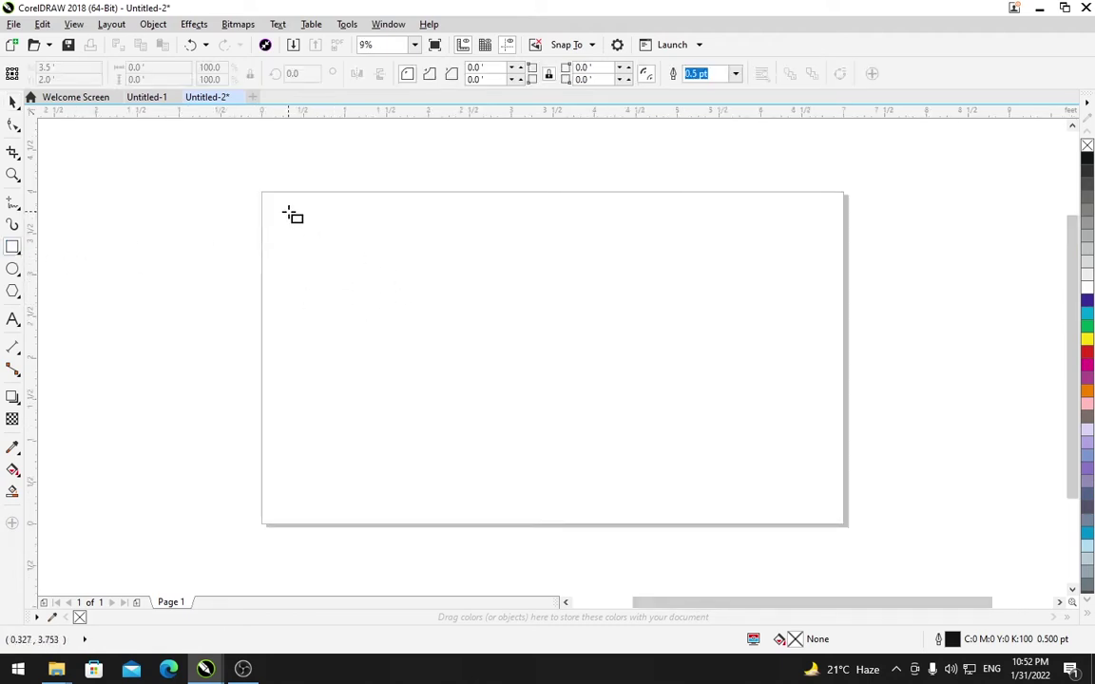
pyautogui.moveTo(289, 212); pyautogui.dragTo(814, 504)
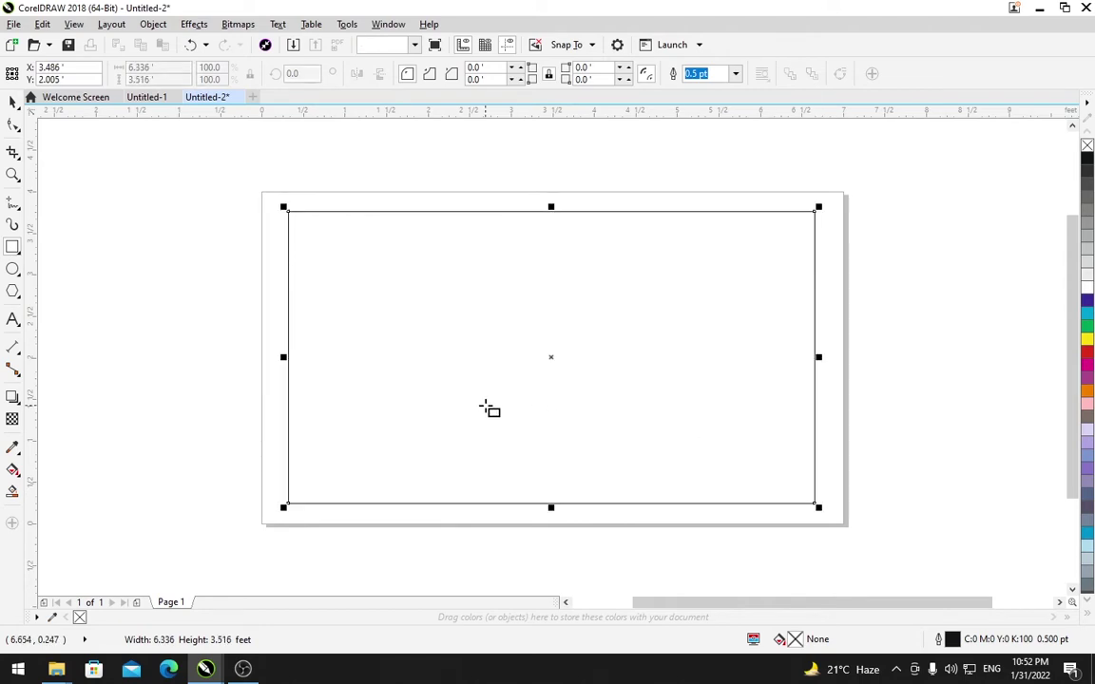
pyautogui.click(139, 67)
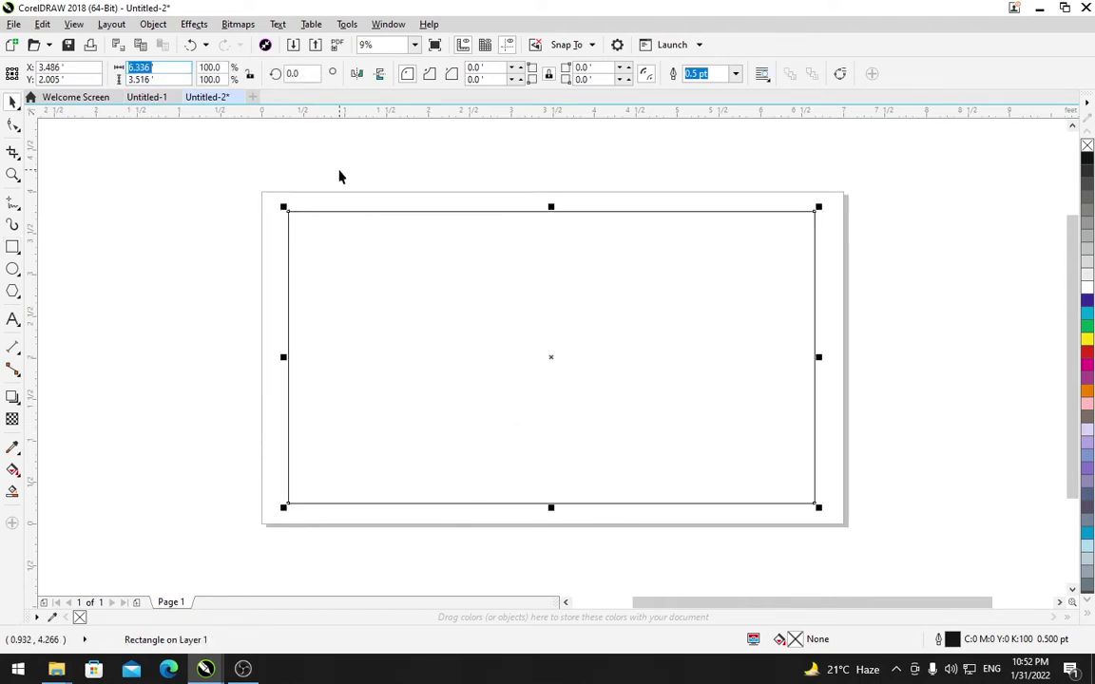
pyautogui.write('6')
pyautogui.press('Tab')
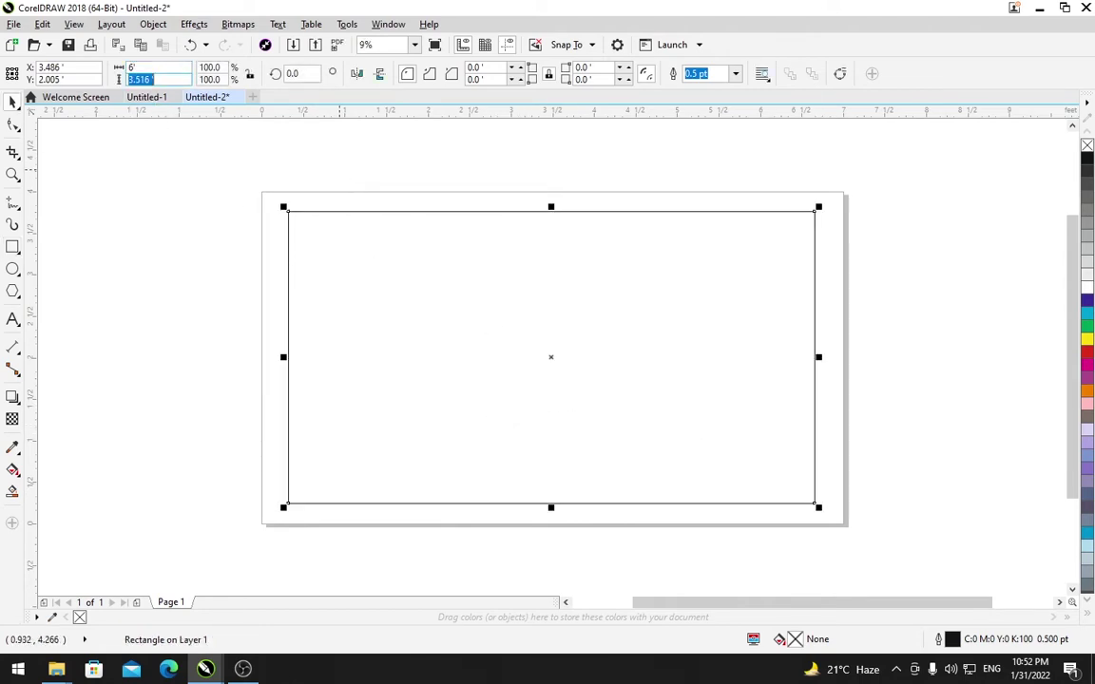
pyautogui.write('3')
pyautogui.press('Return')
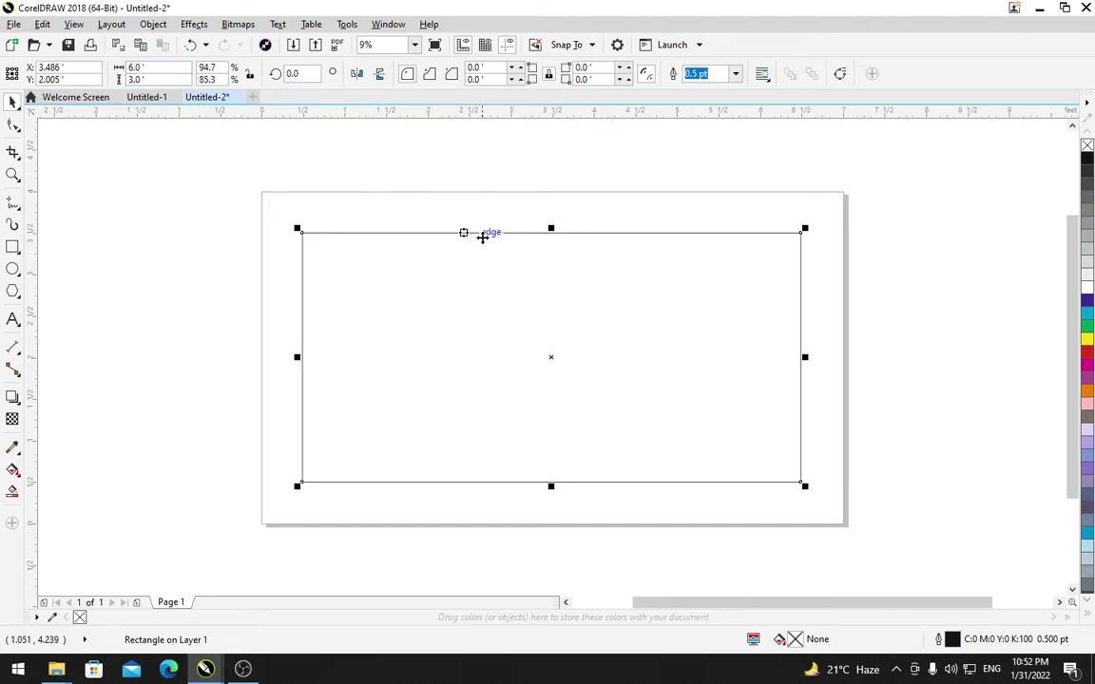
pyautogui.hotkey('shift', 'F2')
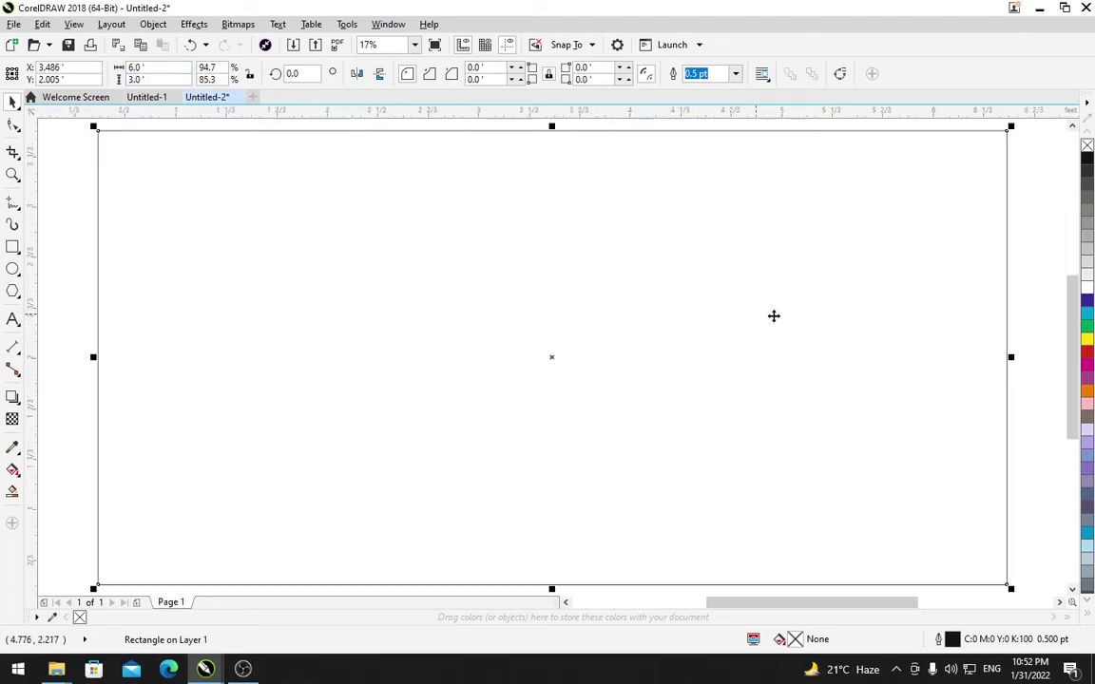
pyautogui.click(1021, 247)
pyautogui.click(721, 326)
pyautogui.click(1024, 249)
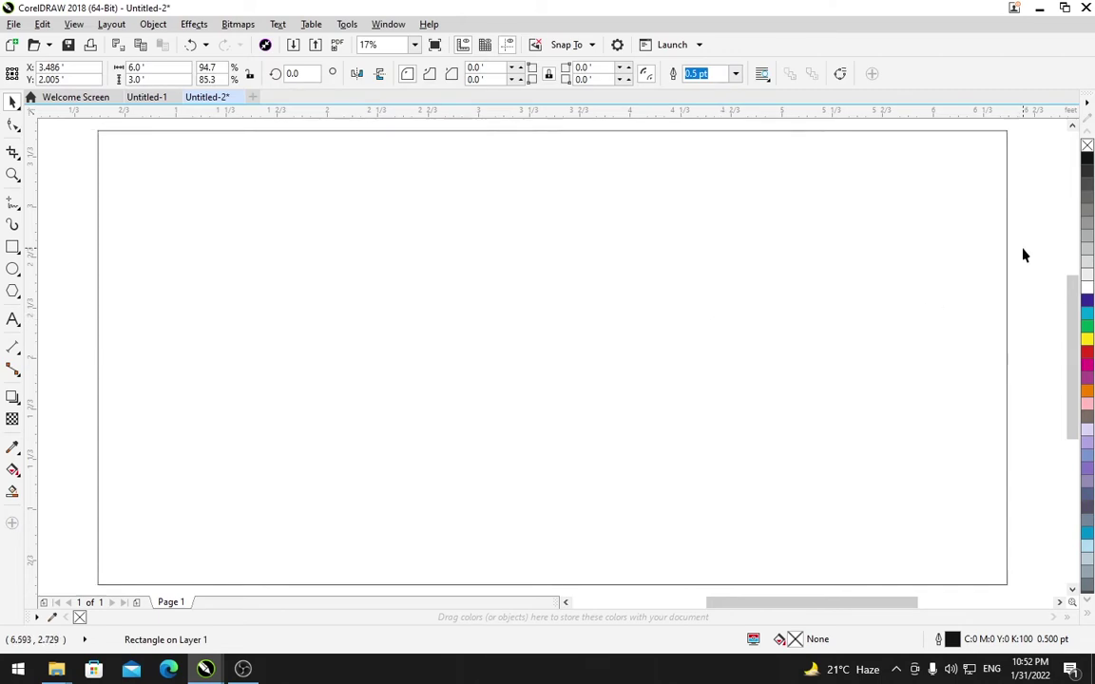
pyautogui.press('Tab')
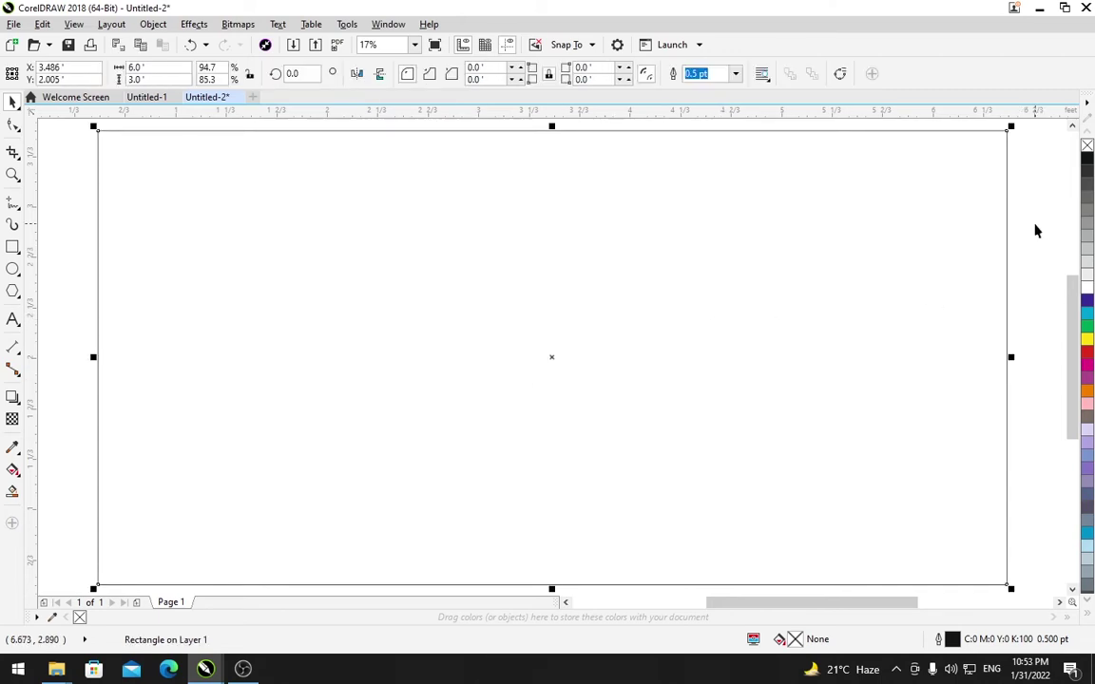
pyautogui.rightClick(1036, 231)
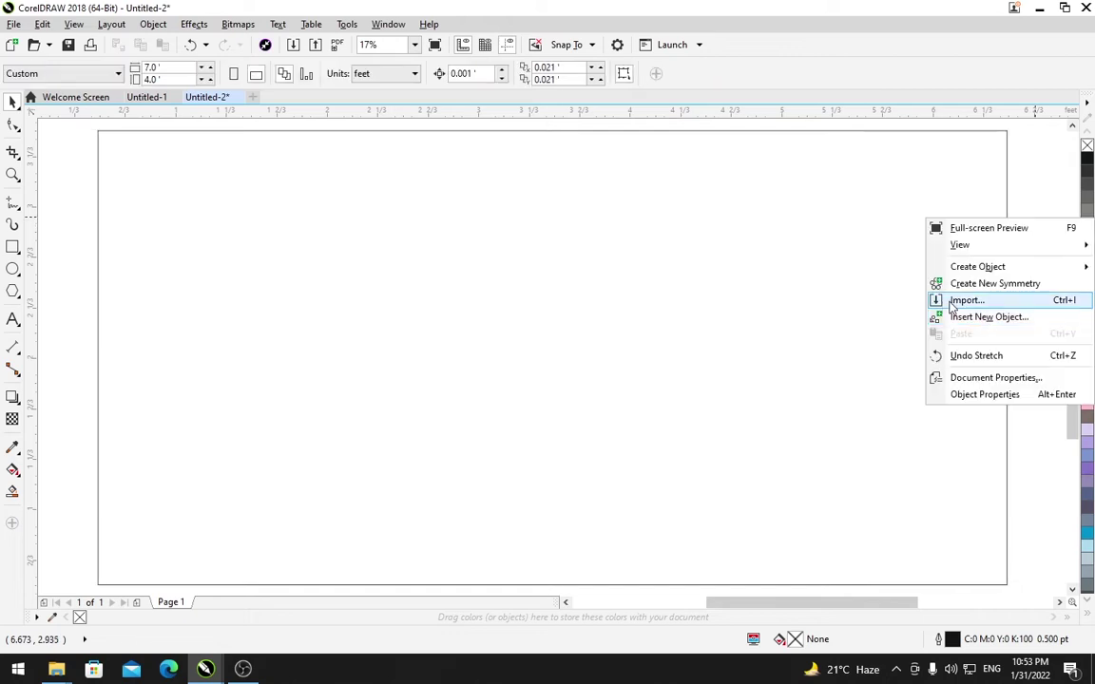
# Import Charcoal-2 from New folder on the Desktop and place it from the rectangle's top-left corner, spanning the rectangle's full height.
pyautogui.click(10, 25)
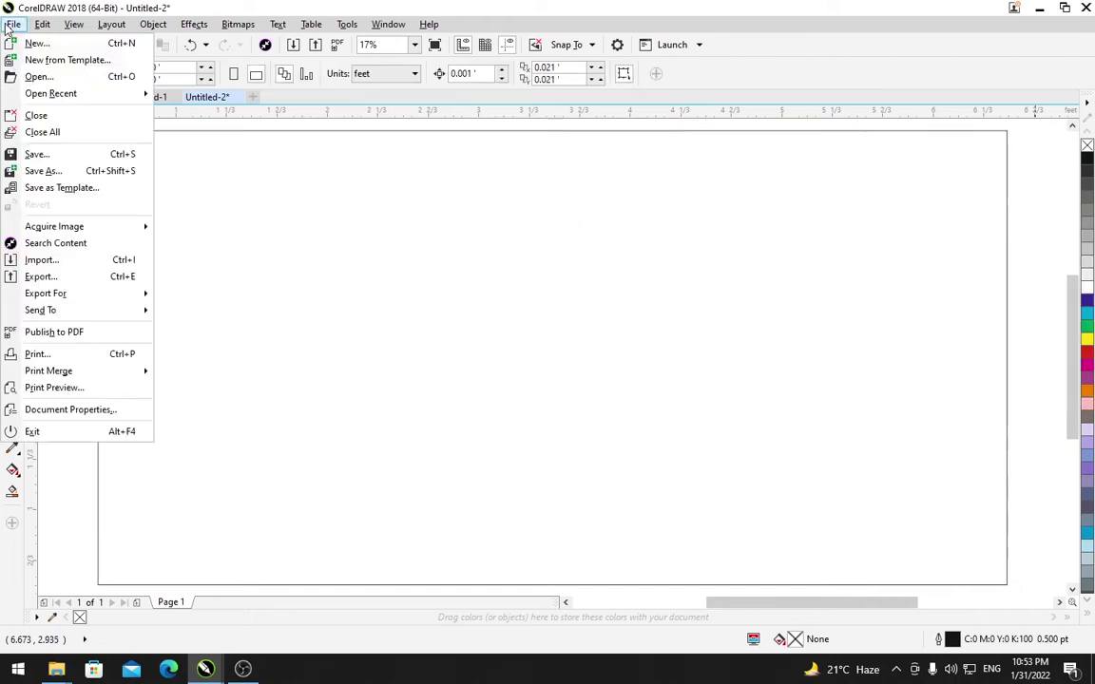
pyautogui.click(54, 260)
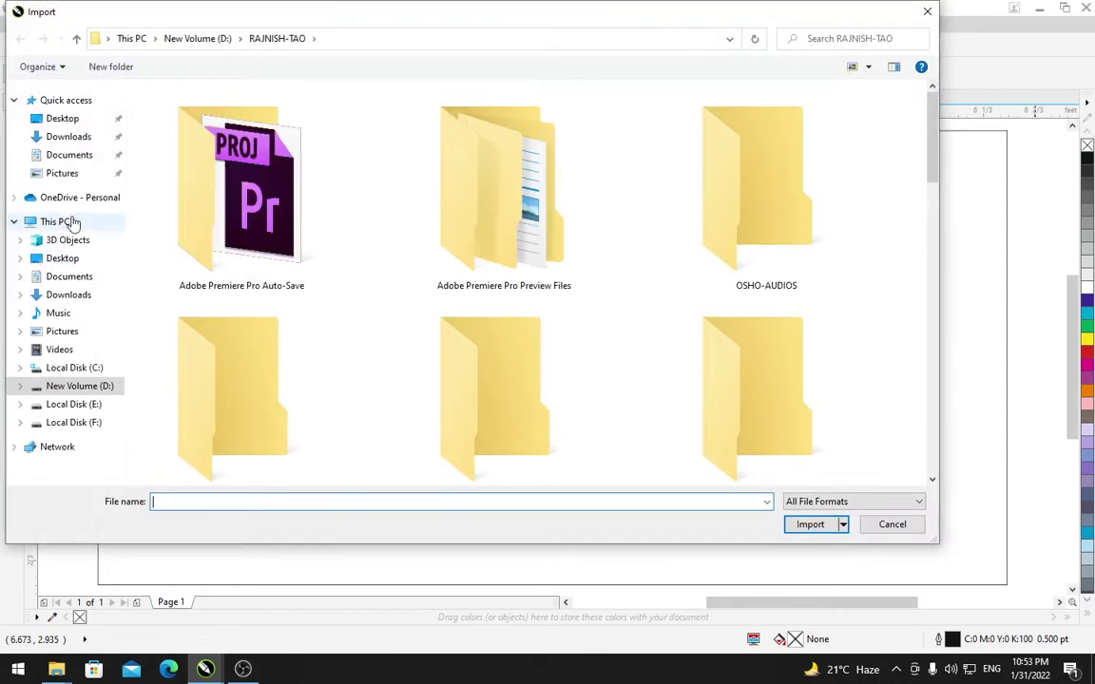
pyautogui.click(80, 121)
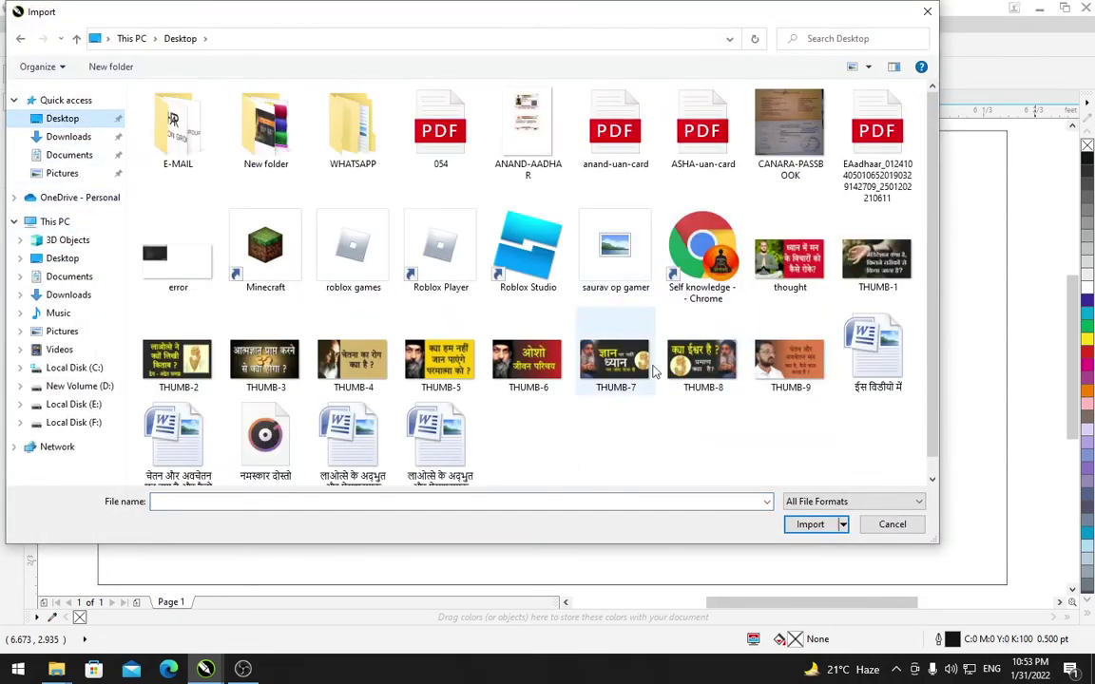
pyautogui.doubleClick(270, 142)
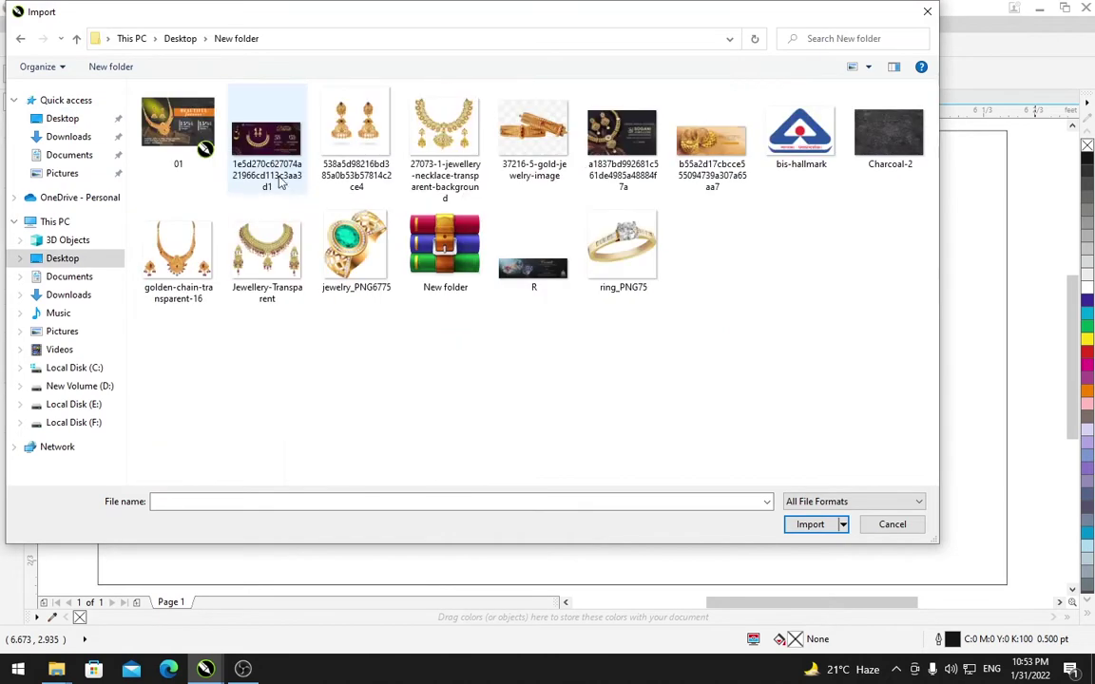
pyautogui.doubleClick(887, 138)
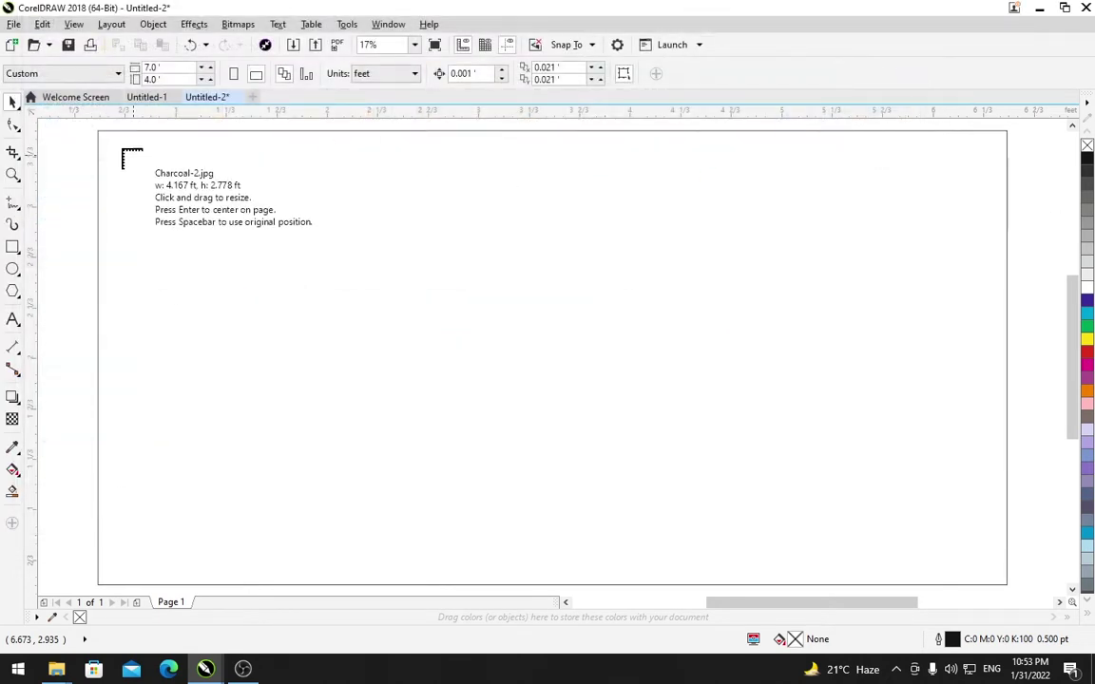
pyautogui.click(99, 131)
pyautogui.moveTo(618, 422); pyautogui.dragTo(884, 587)
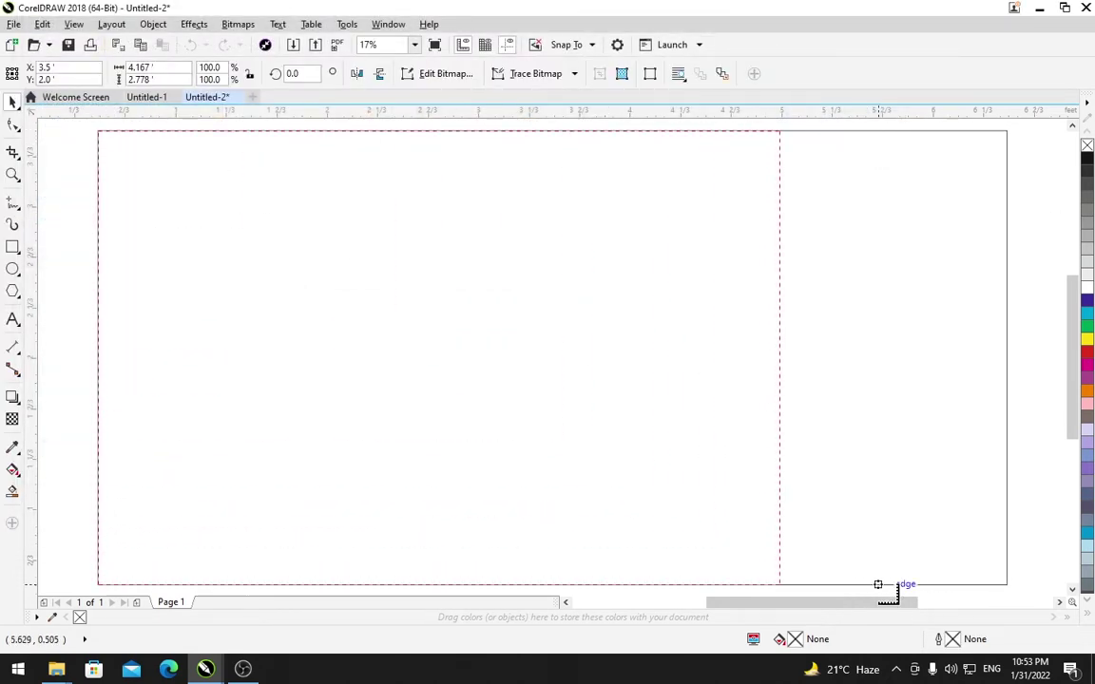
# Enlarge the charcoal image proportionally to about 6.05 ft by 4.03 ft so it spans the rectangle's full width.
pyautogui.scroll(-2, 815, 489)
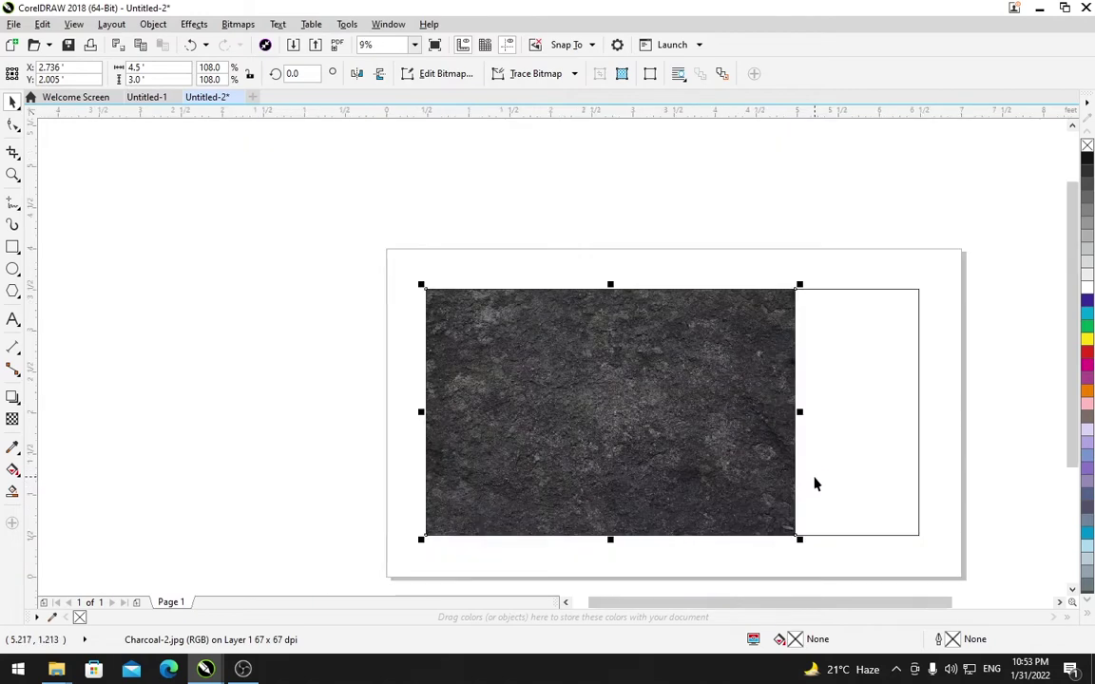
pyautogui.moveTo(799, 287); pyautogui.dragTo(847, 253)
pyautogui.moveTo(848, 542); pyautogui.dragTo(926, 583)
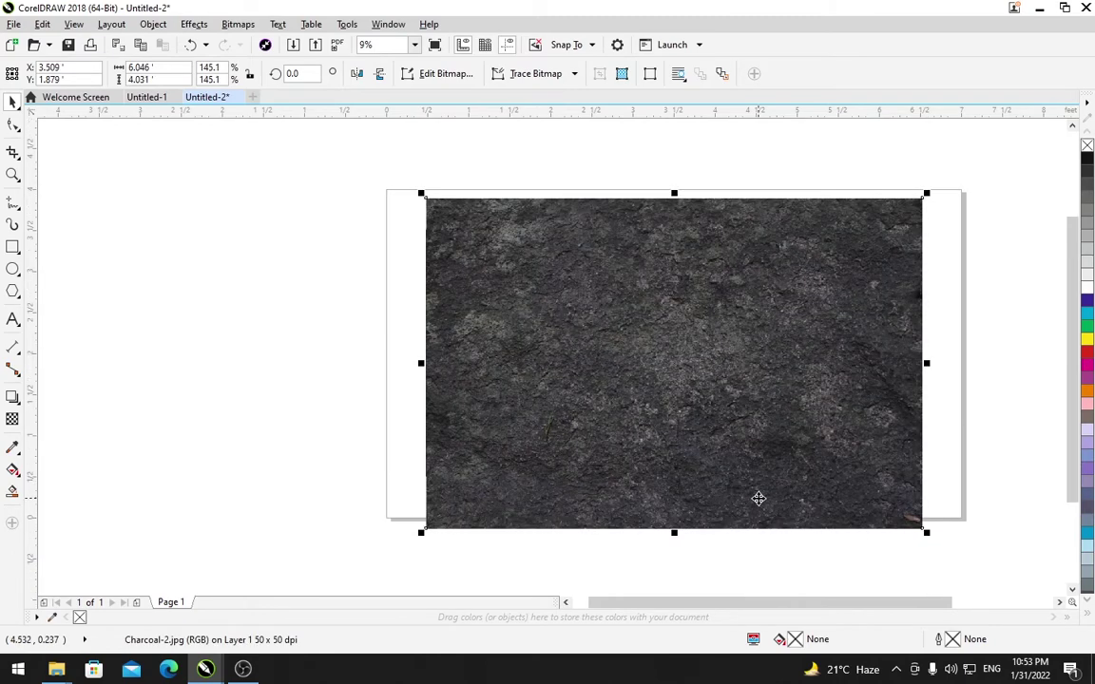
pyautogui.hotkey('shift', 'F2')
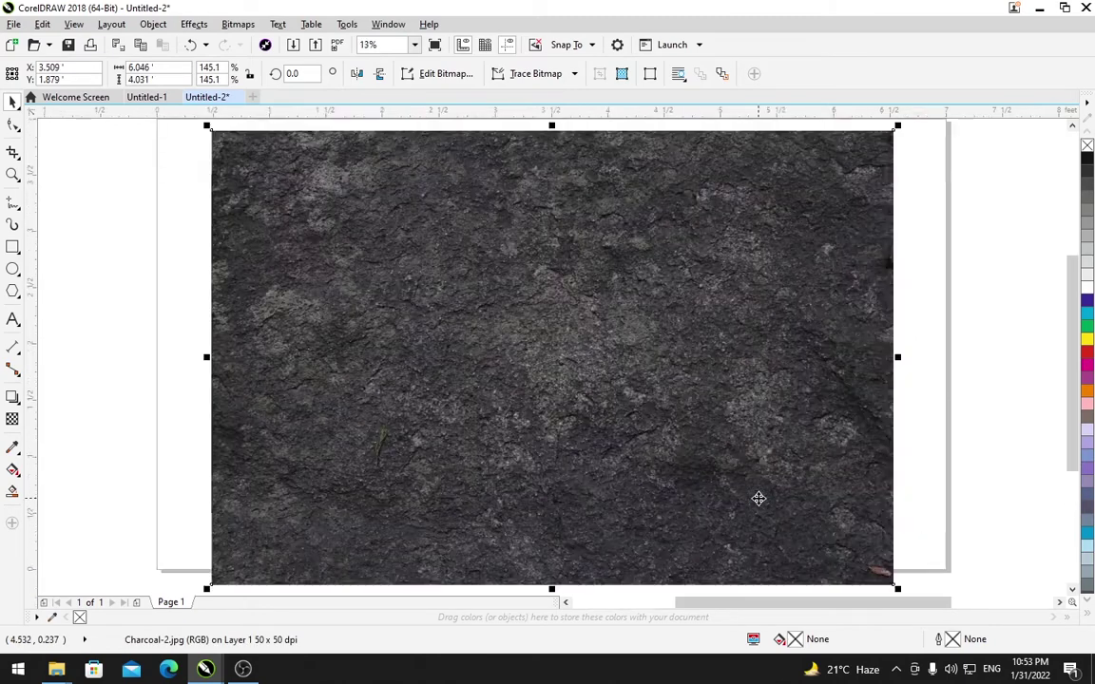
# Move the charcoal image down about 0.3 ft, keeping the whole rectangle within its area.
pyautogui.click(924, 283)
pyautogui.click(825, 221)
pyautogui.hotkey('ctrl', 'z')
pyautogui.moveTo(271, 228); pyautogui.dragTo(293, 245)
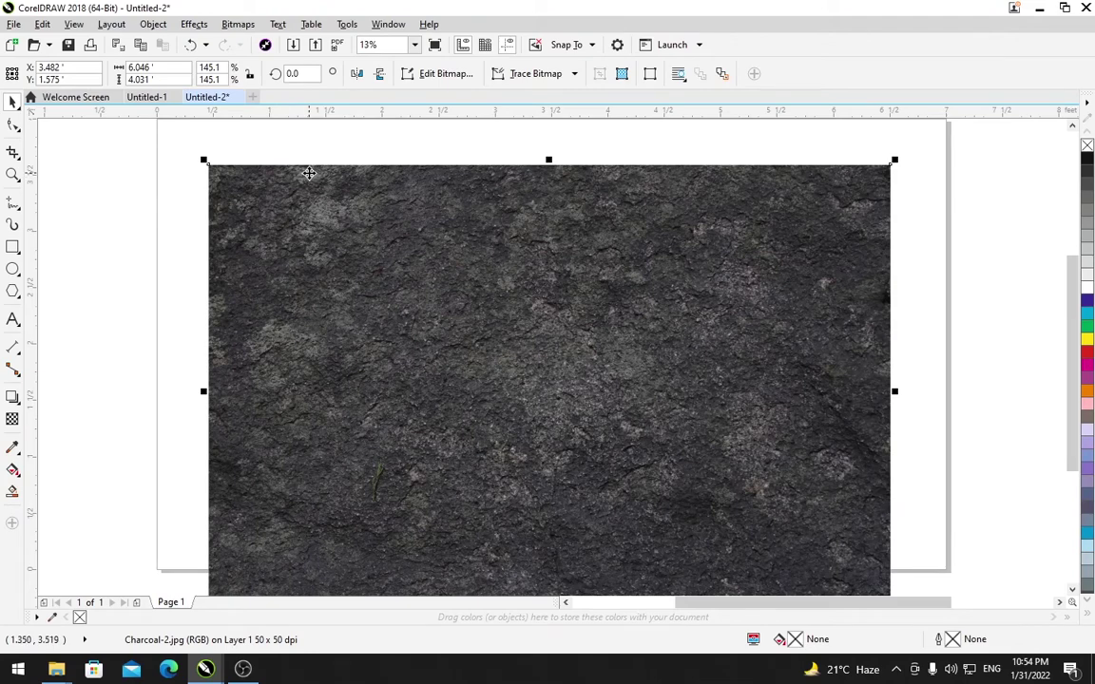
# Send the charcoal image to the back of the page and fill the 6 by 3 ft rectangle with red.
pyautogui.rightClick(309, 174)
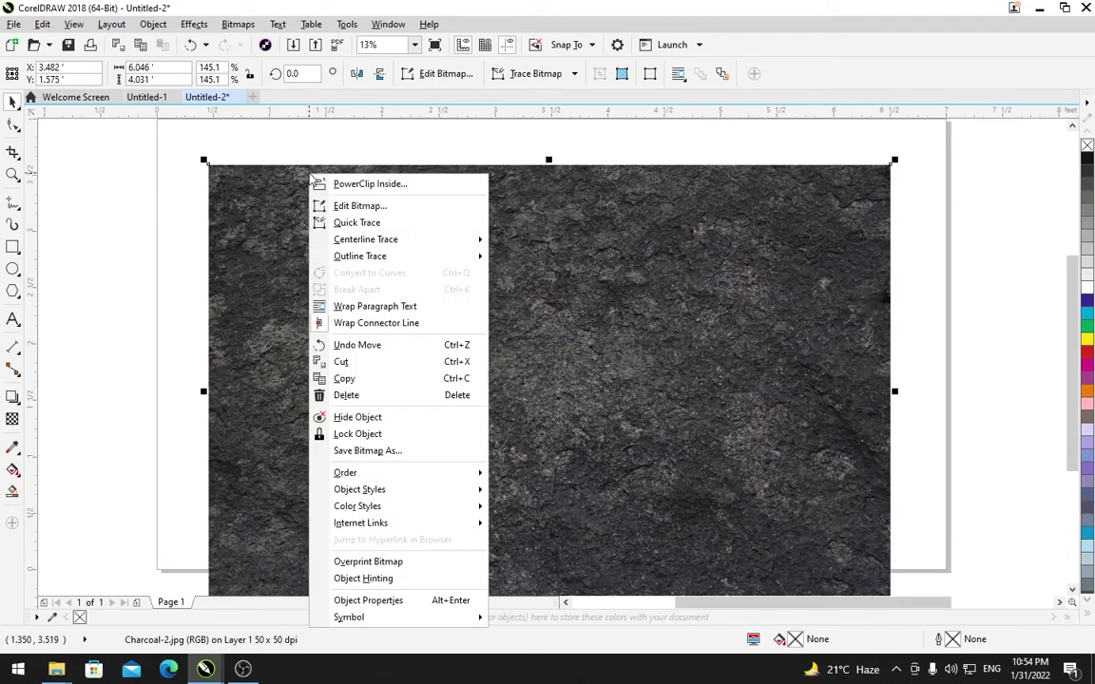
pyautogui.moveTo(475, 473)
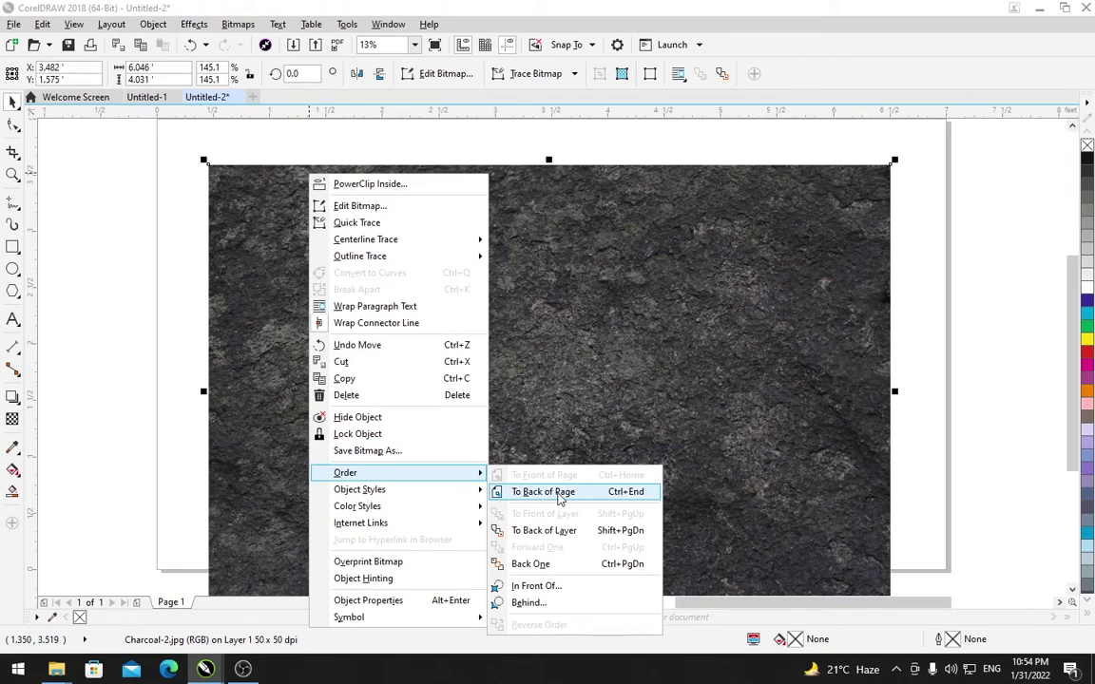
pyautogui.click(560, 497)
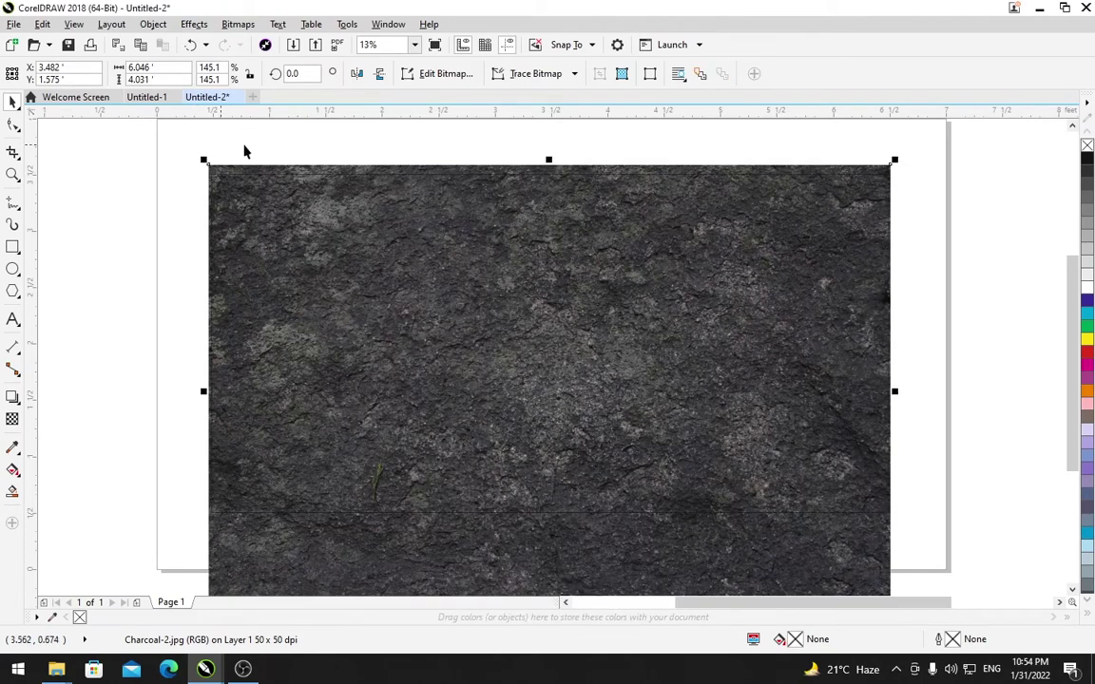
pyautogui.click(226, 196)
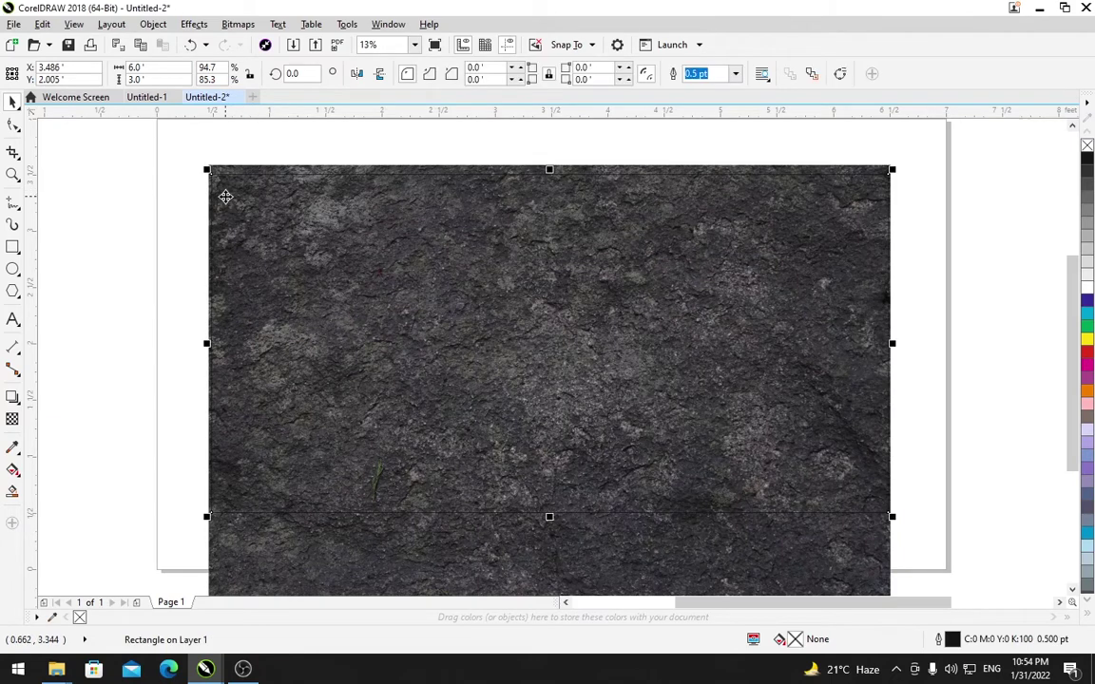
pyautogui.click(1087, 352)
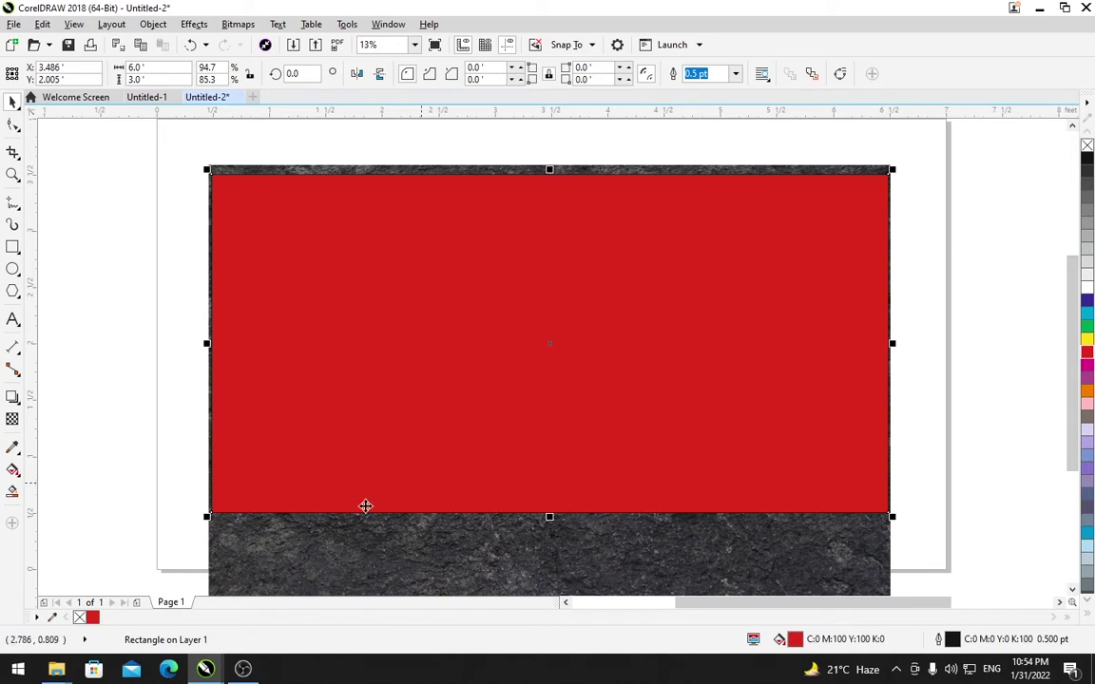
# PowerClip the charcoal image inside the red 6 by 3 ft rectangle.
pyautogui.click(338, 553)
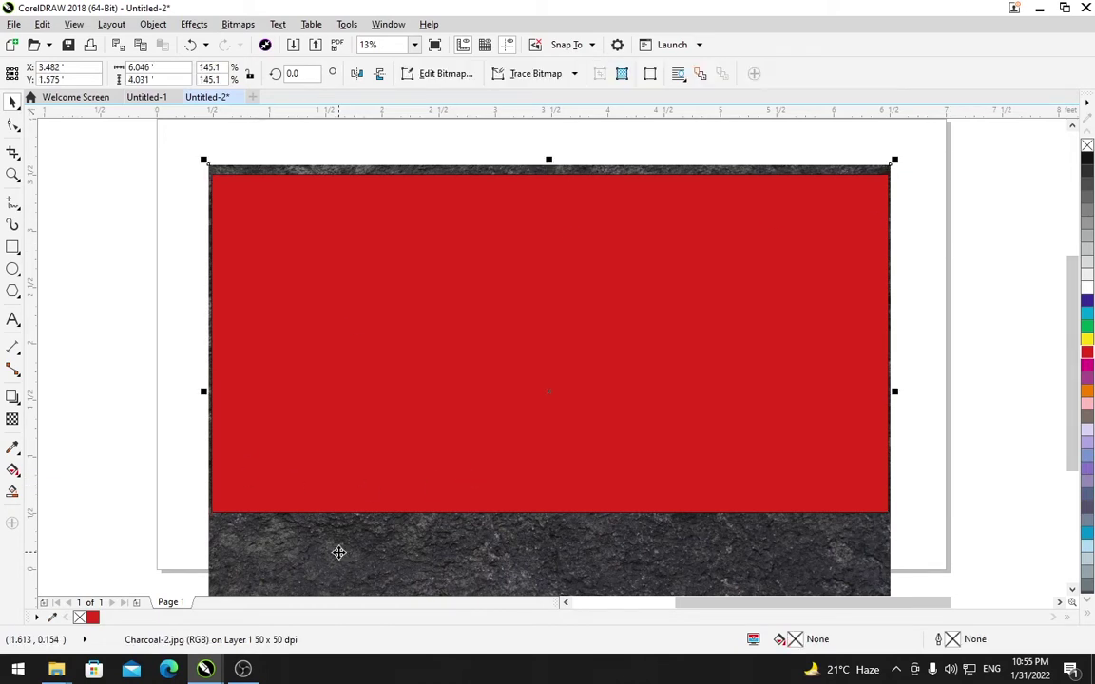
pyautogui.click(153, 24)
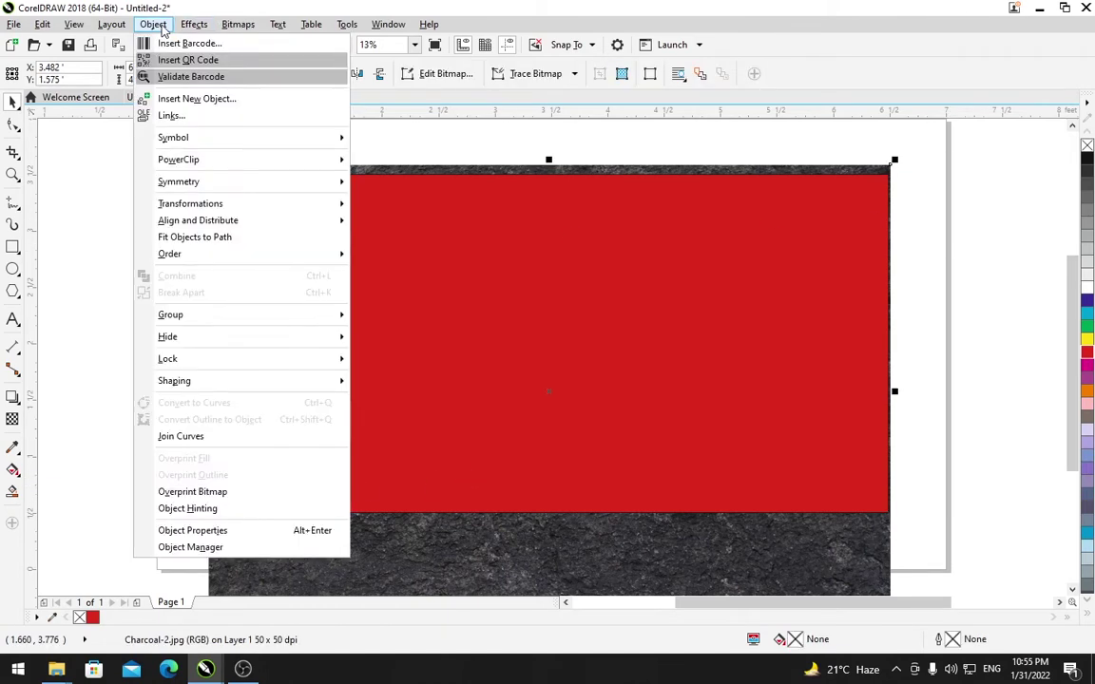
pyautogui.moveTo(222, 162)
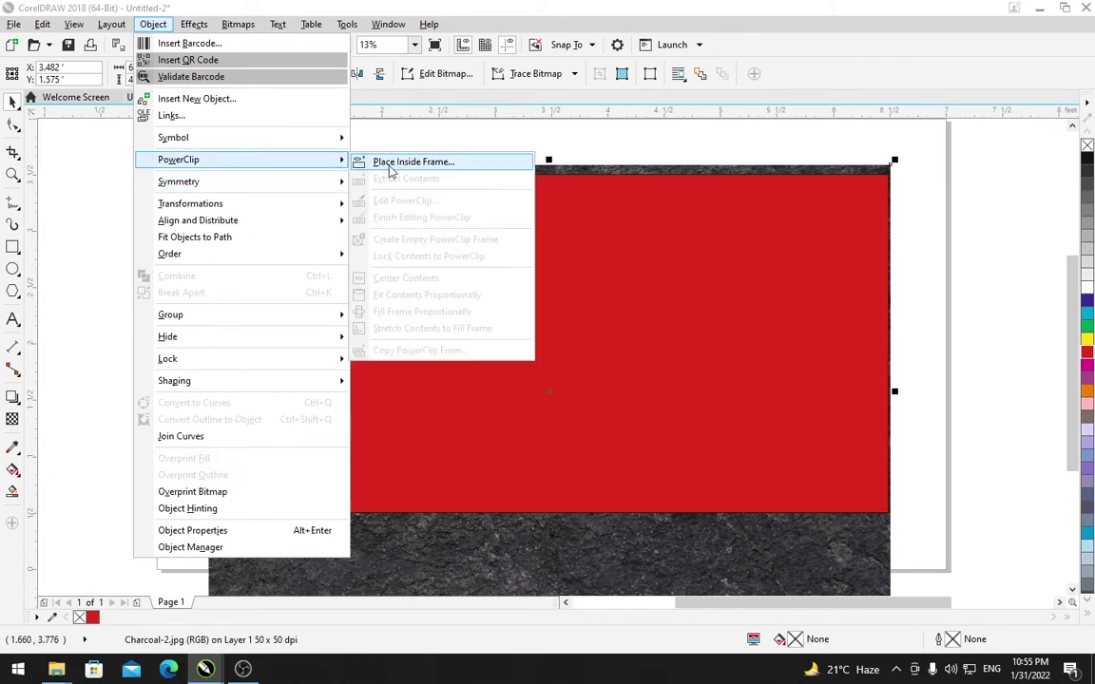
pyautogui.click(406, 165)
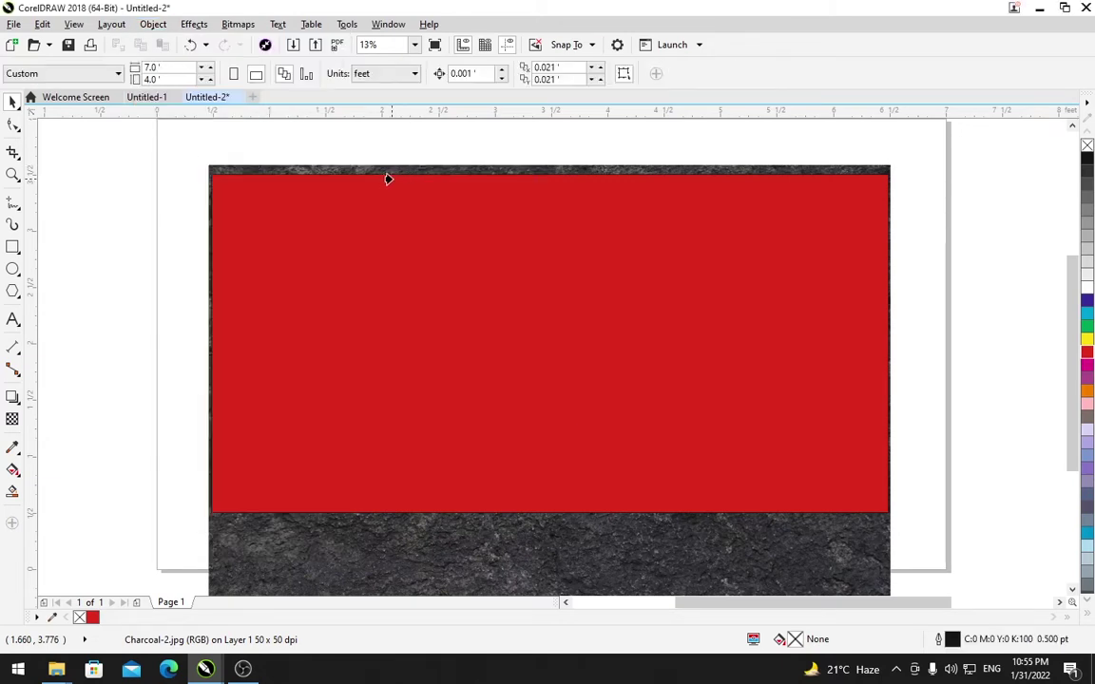
pyautogui.click(387, 179)
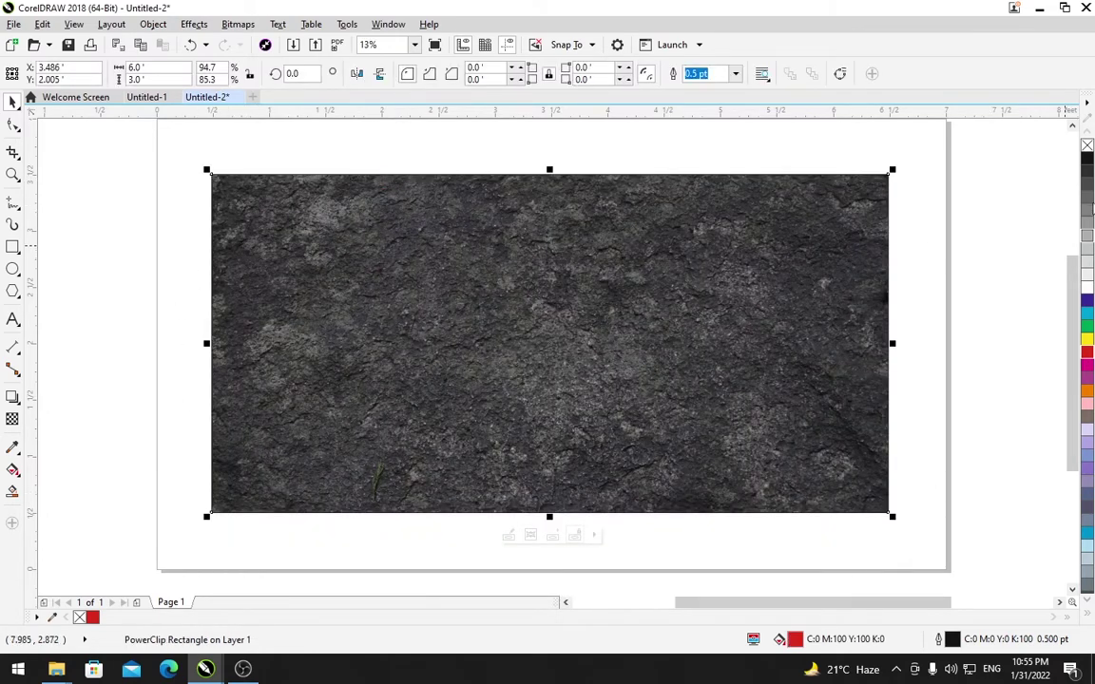
# Remove both the fill and the outline from the rectangle holding the charcoal image.
pyautogui.click(1088, 150)
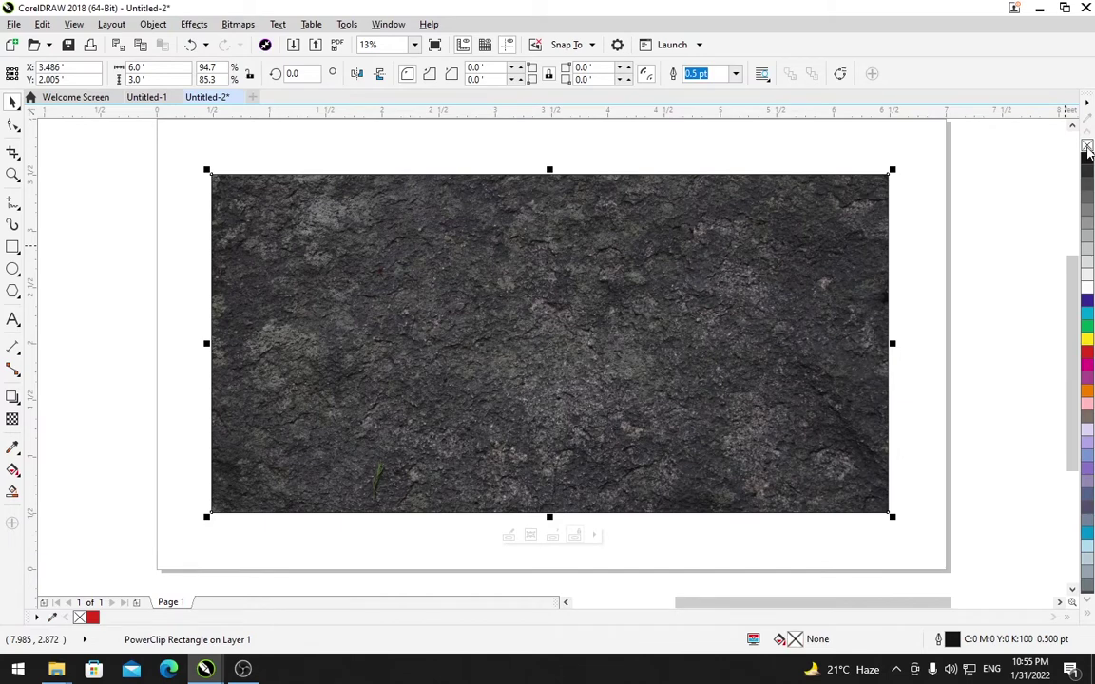
pyautogui.rightClick(1088, 150)
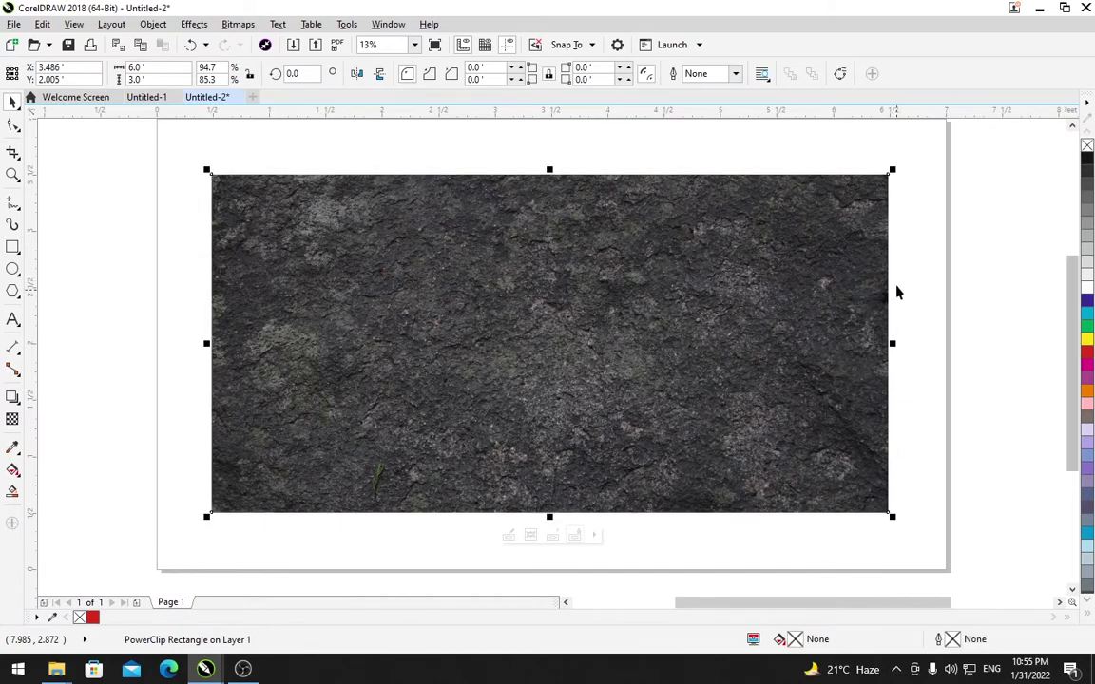
pyautogui.click(904, 254)
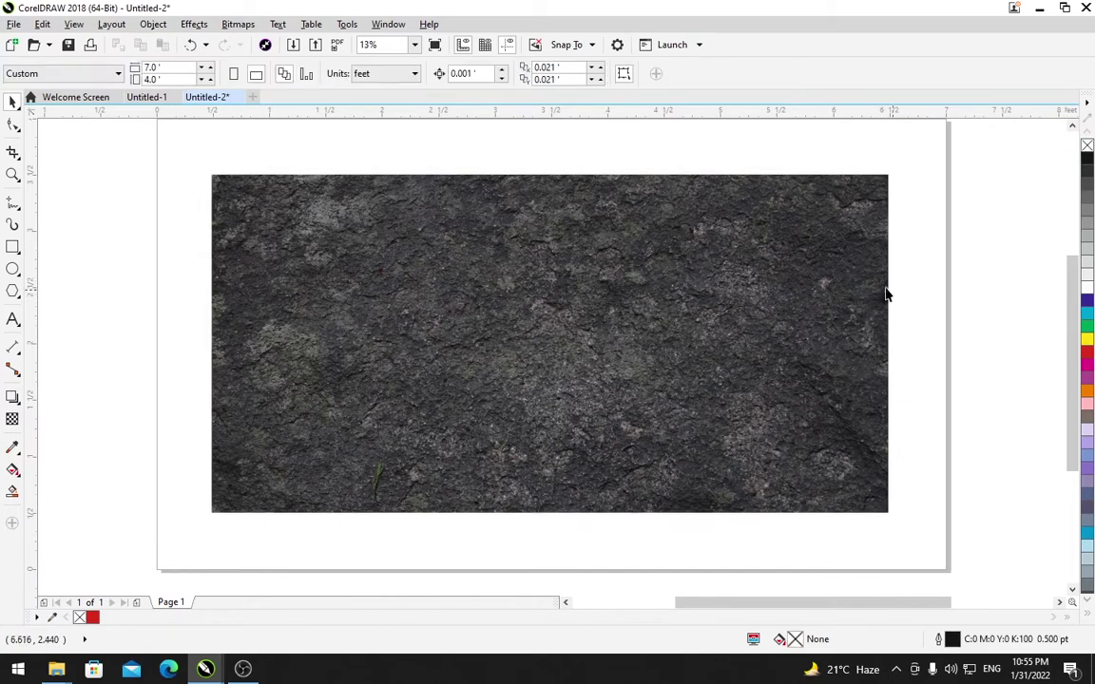
pyautogui.click(335, 278)
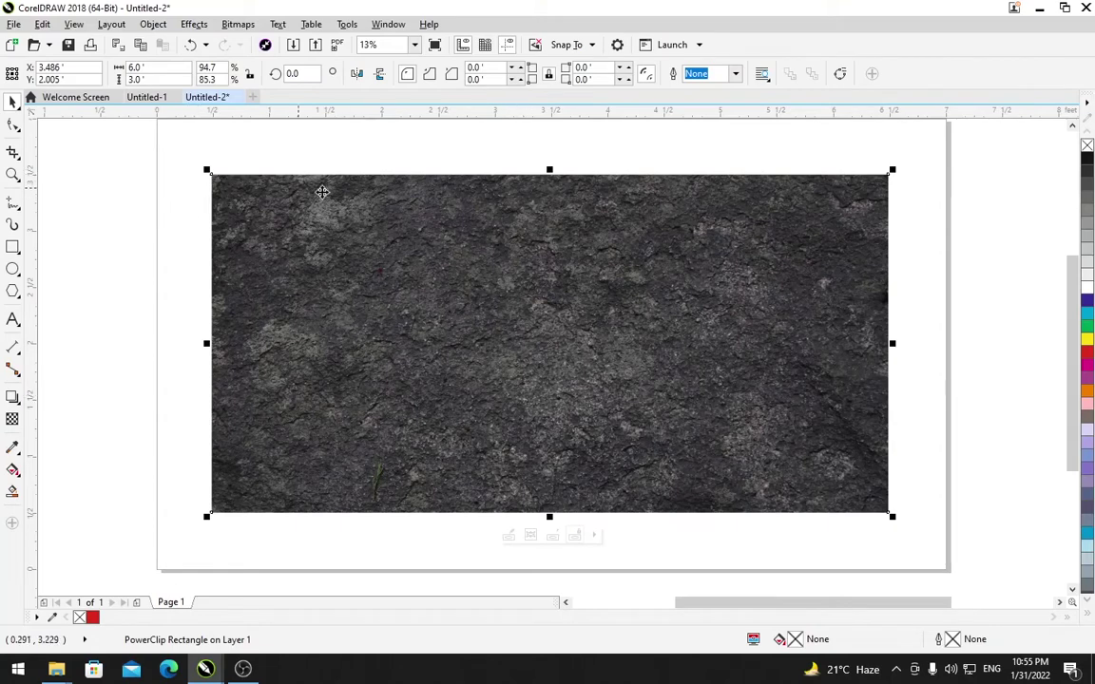
pyautogui.click(152, 249)
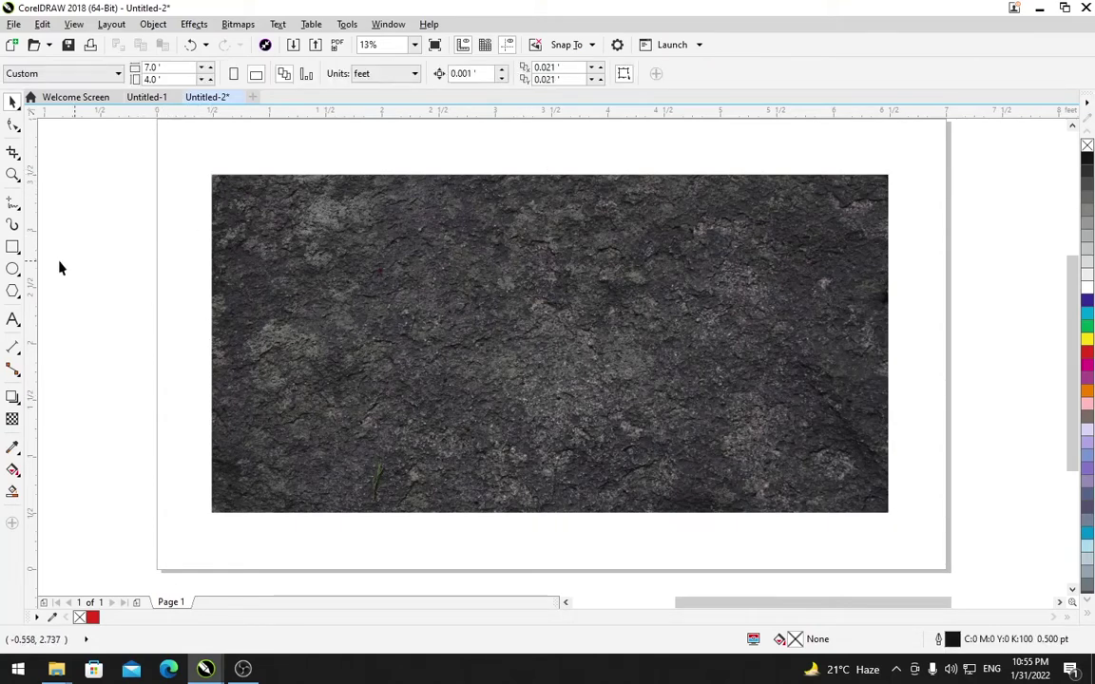
# Draw a tilted 3-point ellipse about 2.25 by 1.89 ft over the banner's upper-left corner, with orange fill and no outline.
pyautogui.click(17, 273)
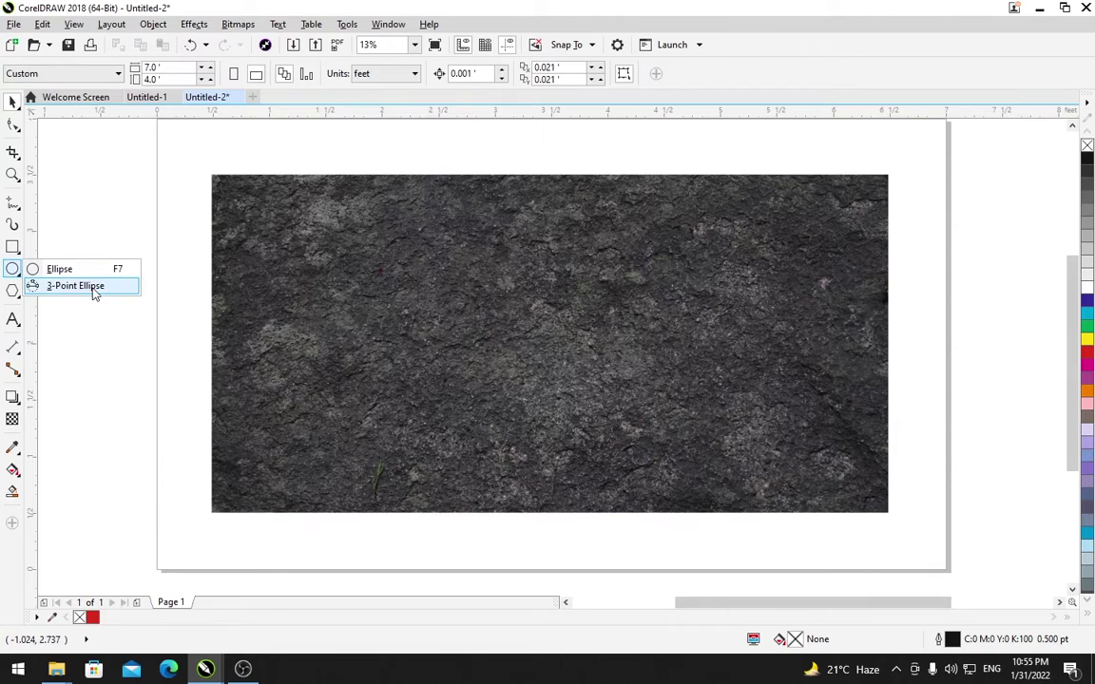
pyautogui.click(85, 286)
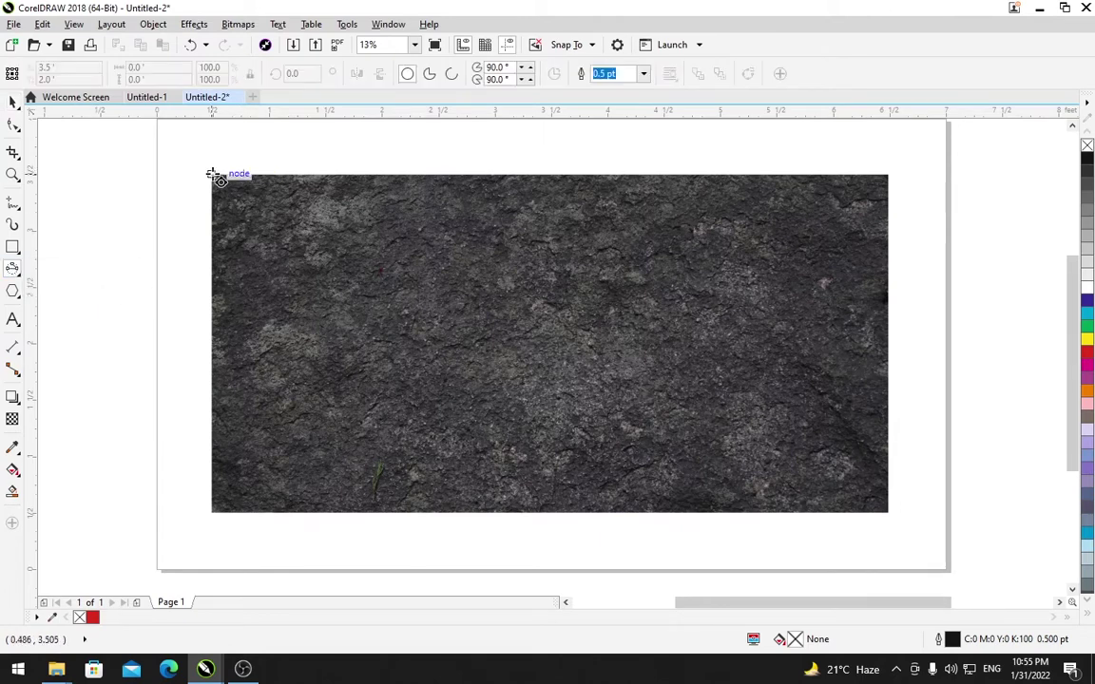
pyautogui.moveTo(213, 176); pyautogui.dragTo(449, 362)
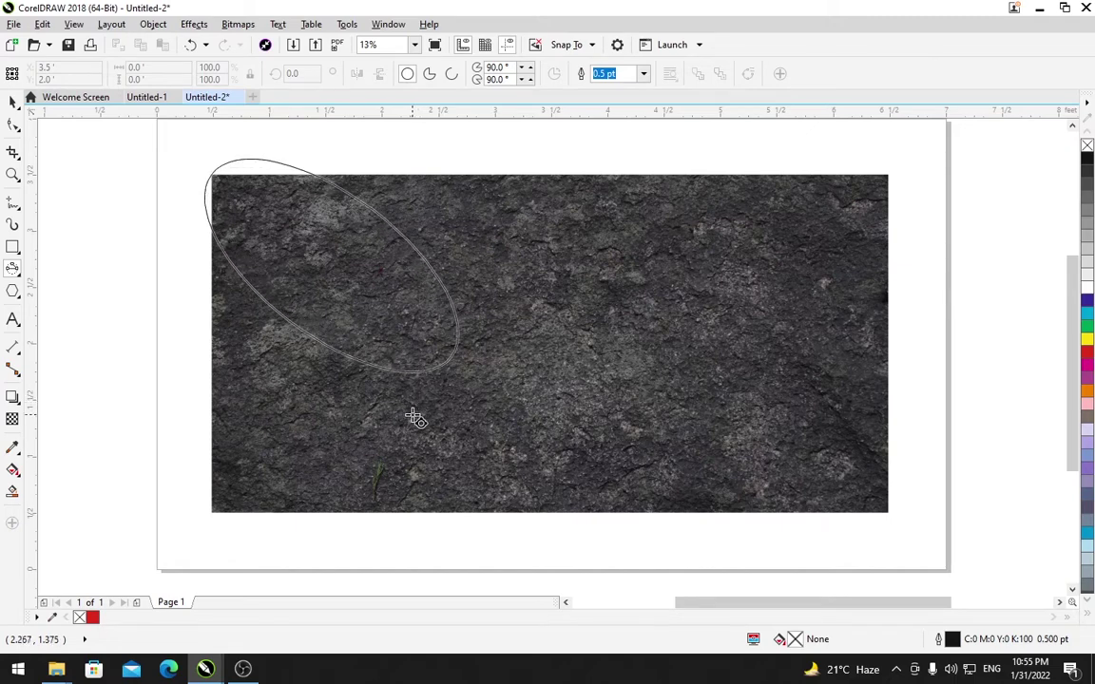
pyautogui.click(414, 418)
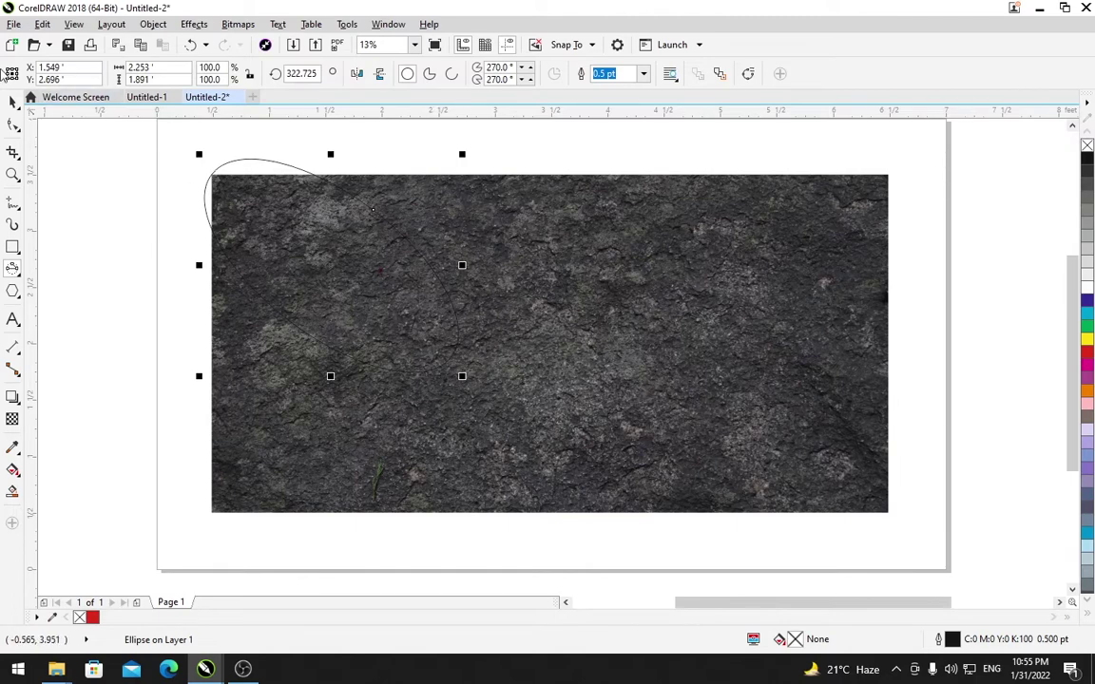
pyautogui.moveTo(316, 283); pyautogui.dragTo(338, 299)
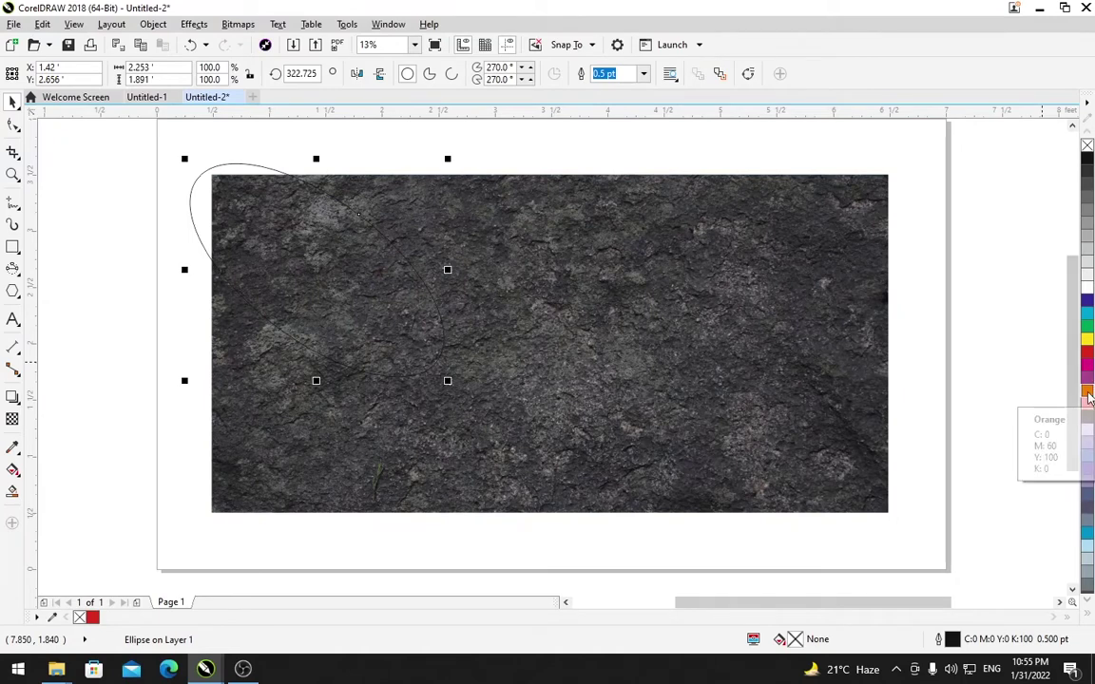
pyautogui.click(1088, 397)
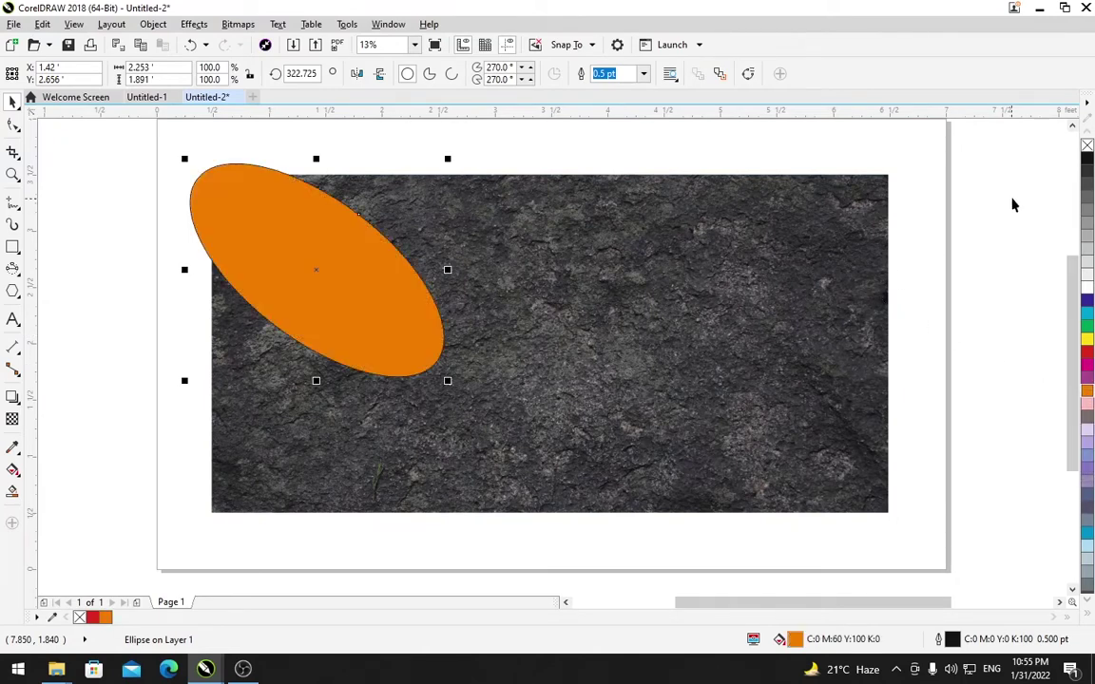
pyautogui.rightClick(1086, 146)
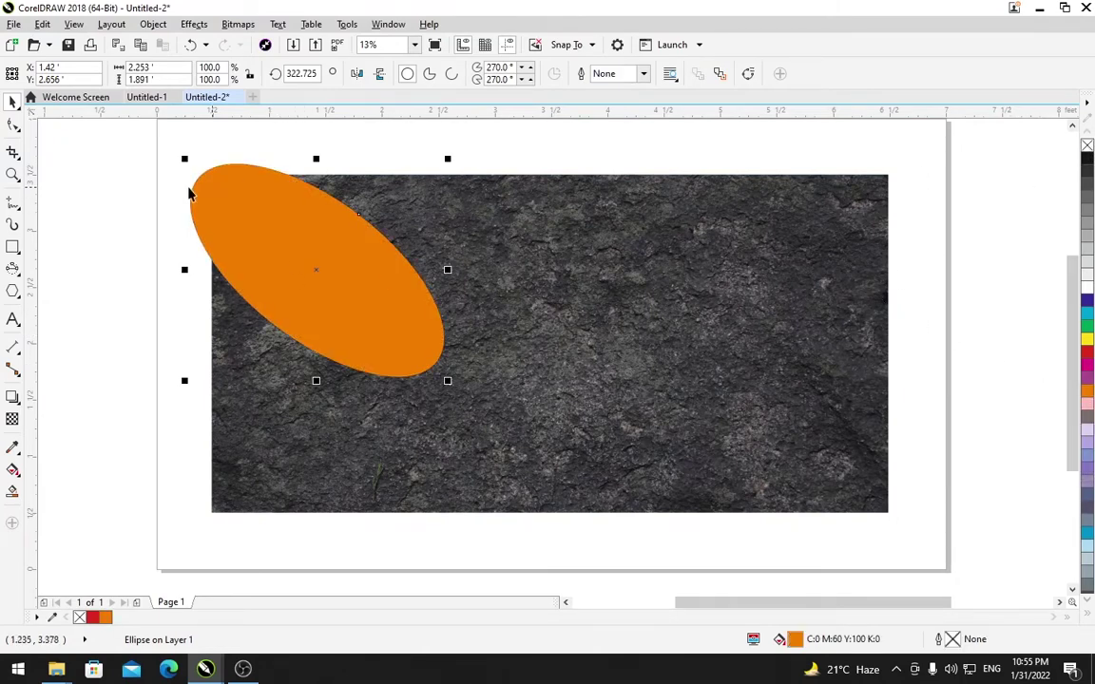
# Apply an elliptical fountain transparency to the orange ellipse, centred on it and extending to its lower-right edge.
pyautogui.click(11, 420)
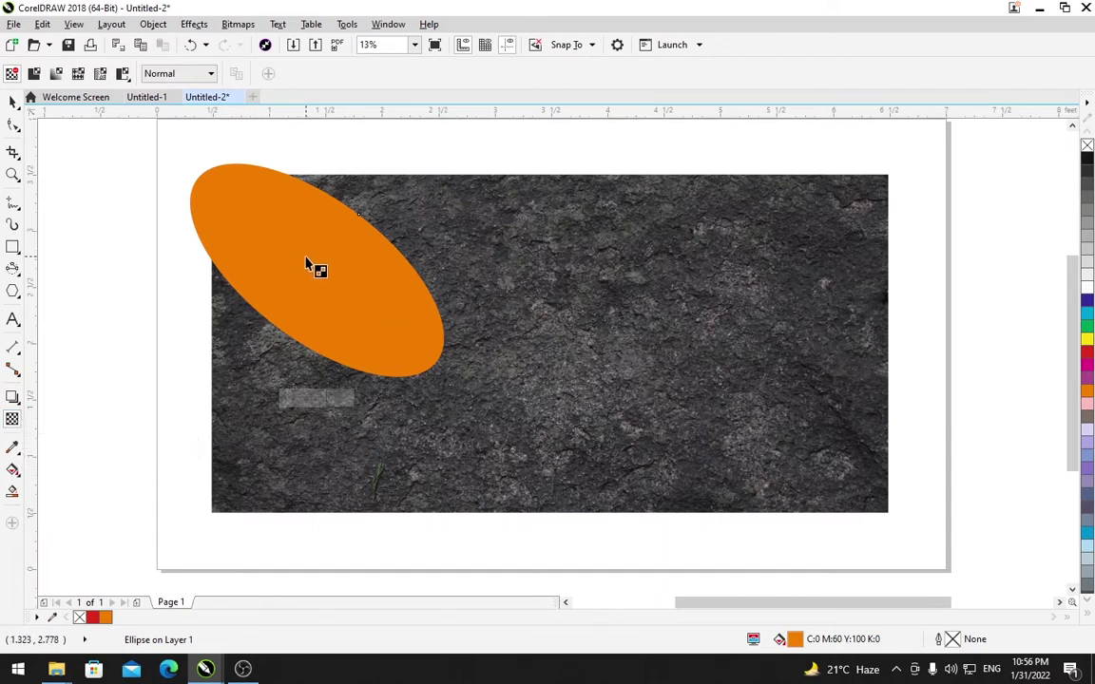
pyautogui.moveTo(299, 256); pyautogui.dragTo(433, 366)
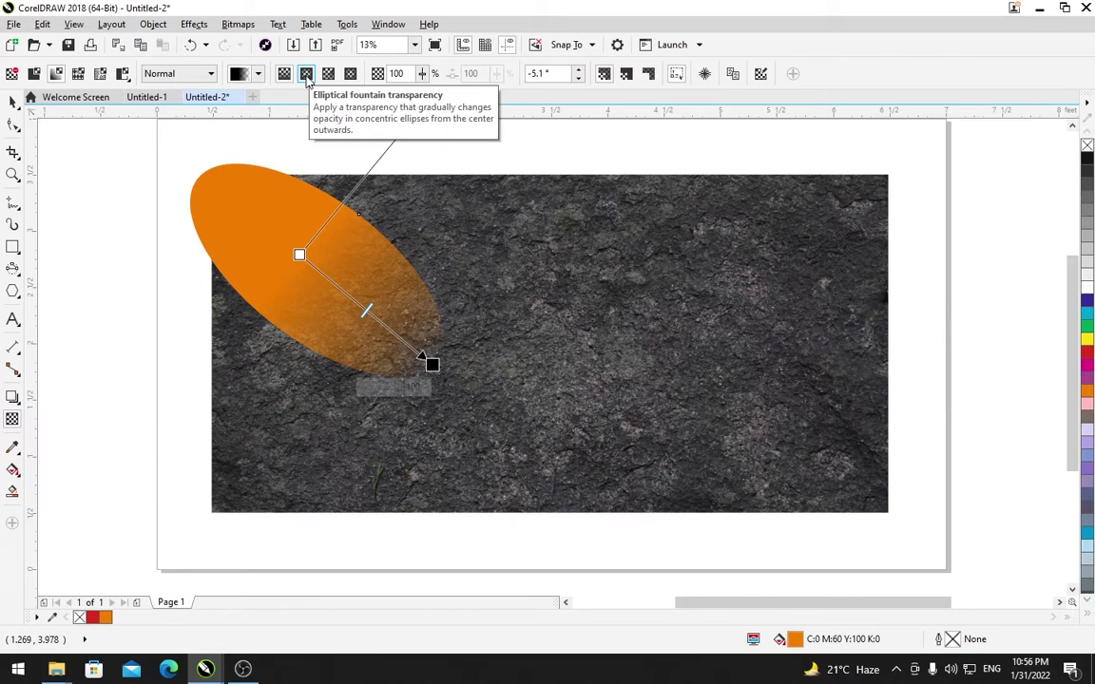
pyautogui.click(306, 75)
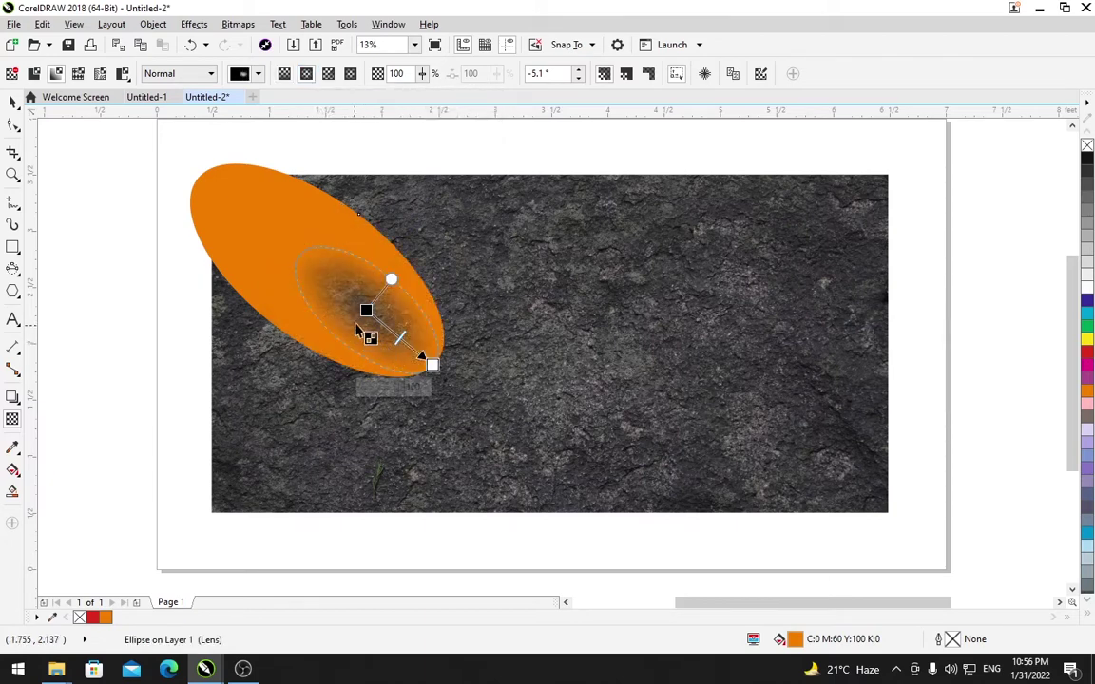
pyautogui.moveTo(369, 309); pyautogui.dragTo(318, 271)
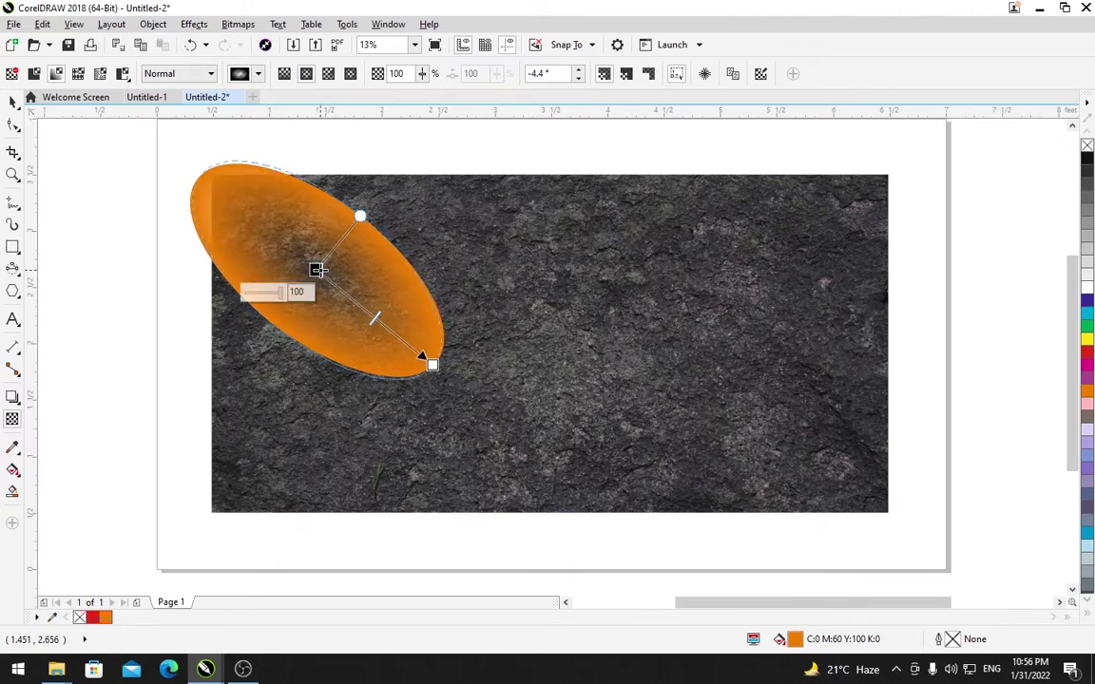
pyautogui.moveTo(431, 366); pyautogui.dragTo(435, 361)
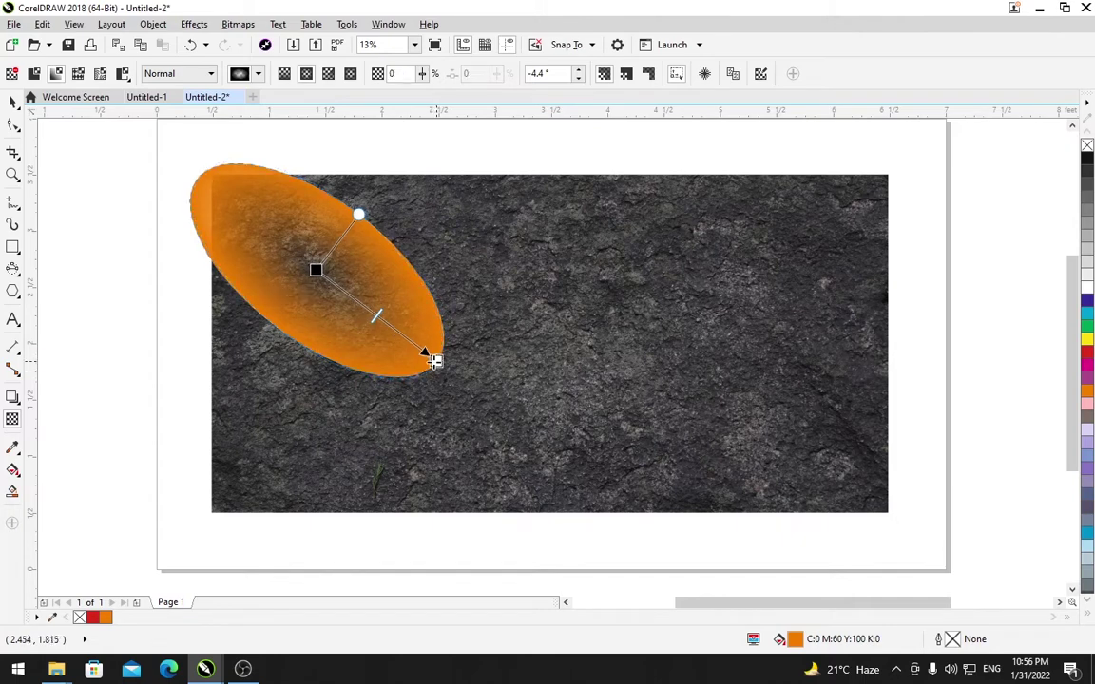
# Reverse the ellipse's fade by setting the outer transparency node to 100 and the centre node to 0.
pyautogui.click(434, 361)
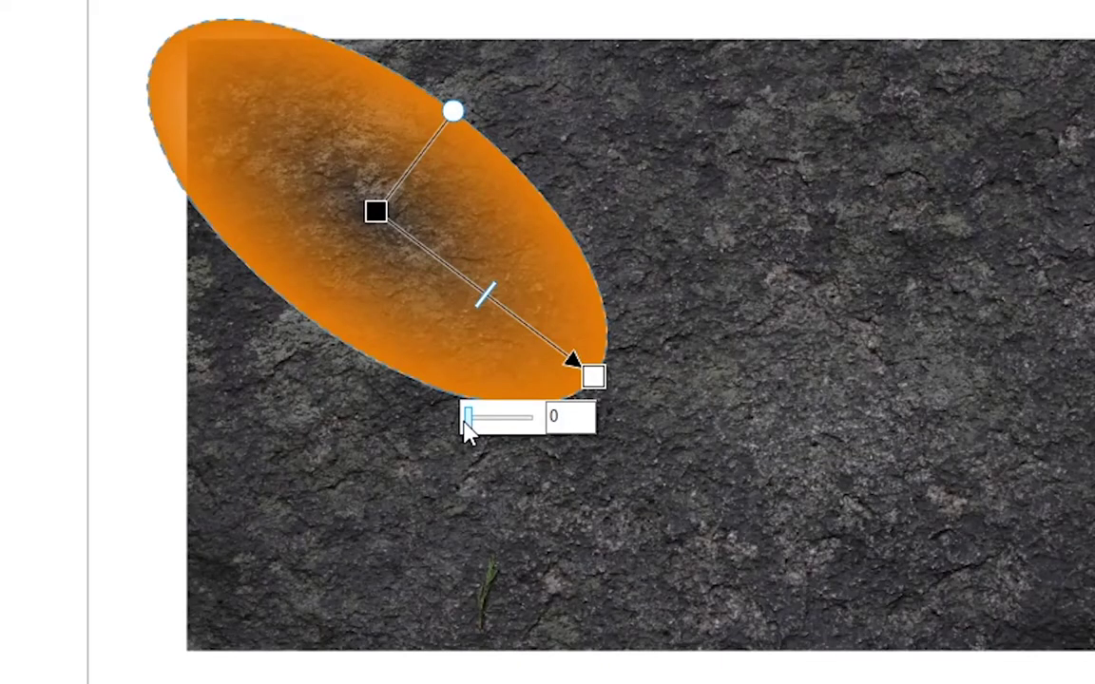
pyautogui.moveTo(467, 423); pyautogui.dragTo(545, 442)
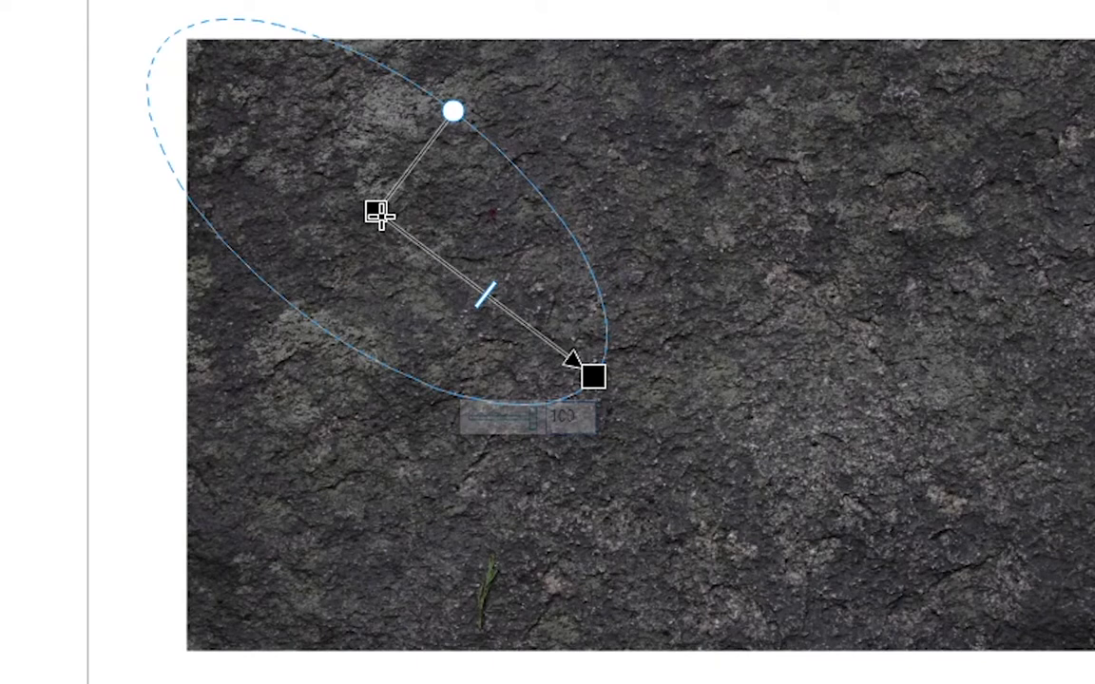
pyautogui.moveTo(380, 217)
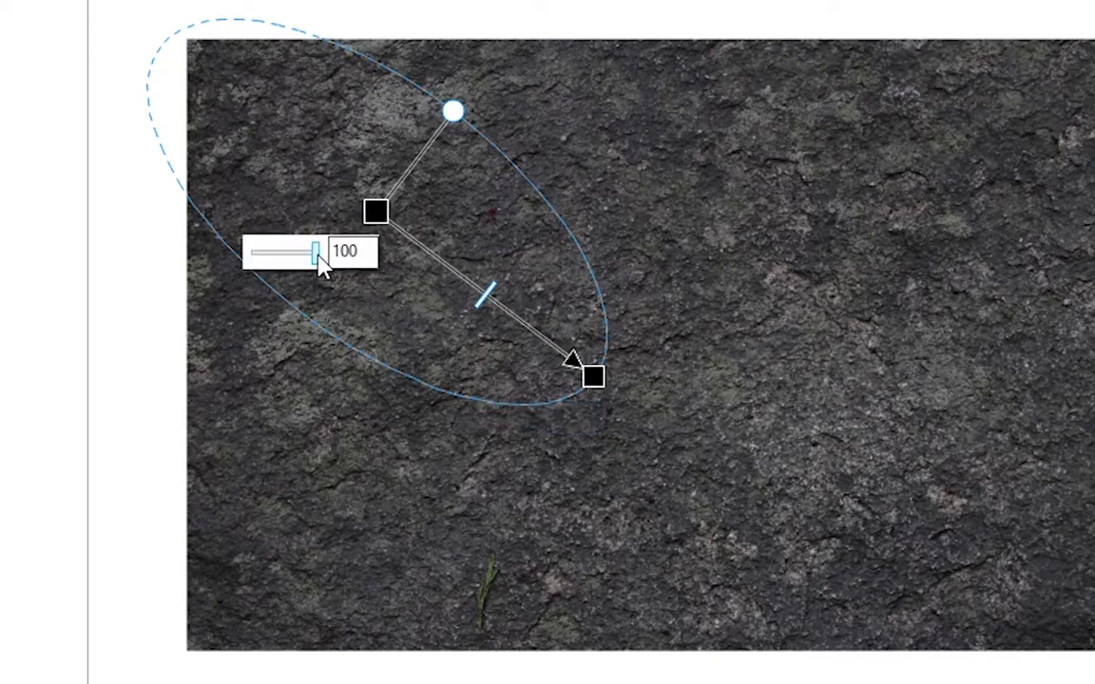
pyautogui.moveTo(316, 252); pyautogui.dragTo(240, 255)
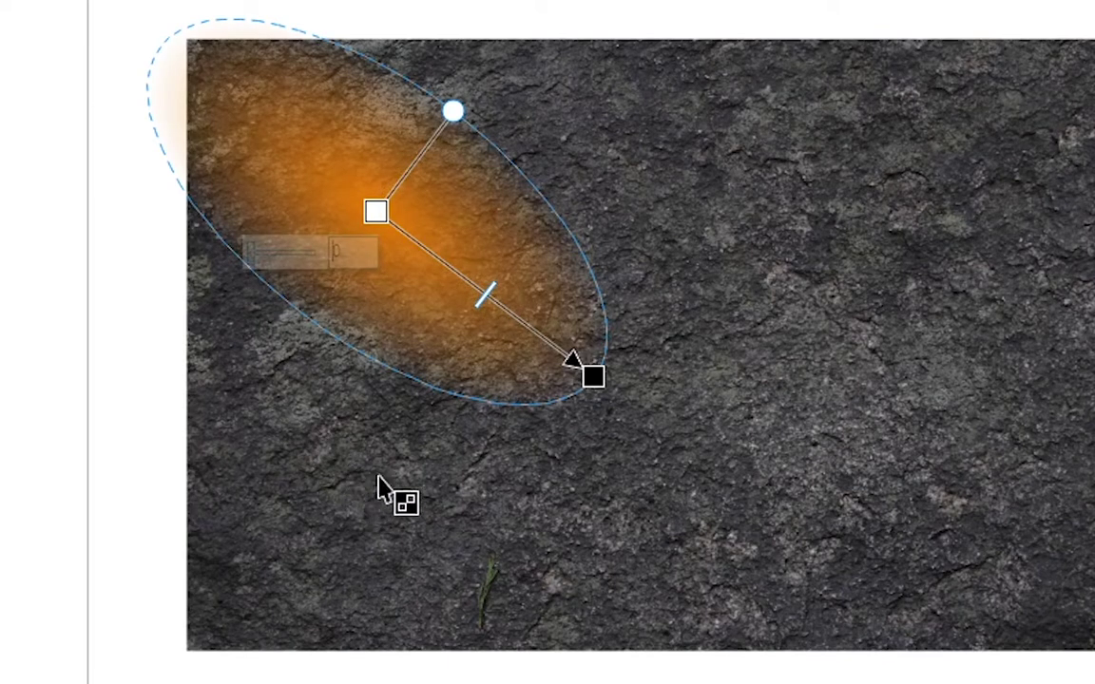
# Enlarge the orange glow proportionally from its centre to about 2.79 by 2.34 ft and shift it slightly up and right.
pyautogui.press('space')
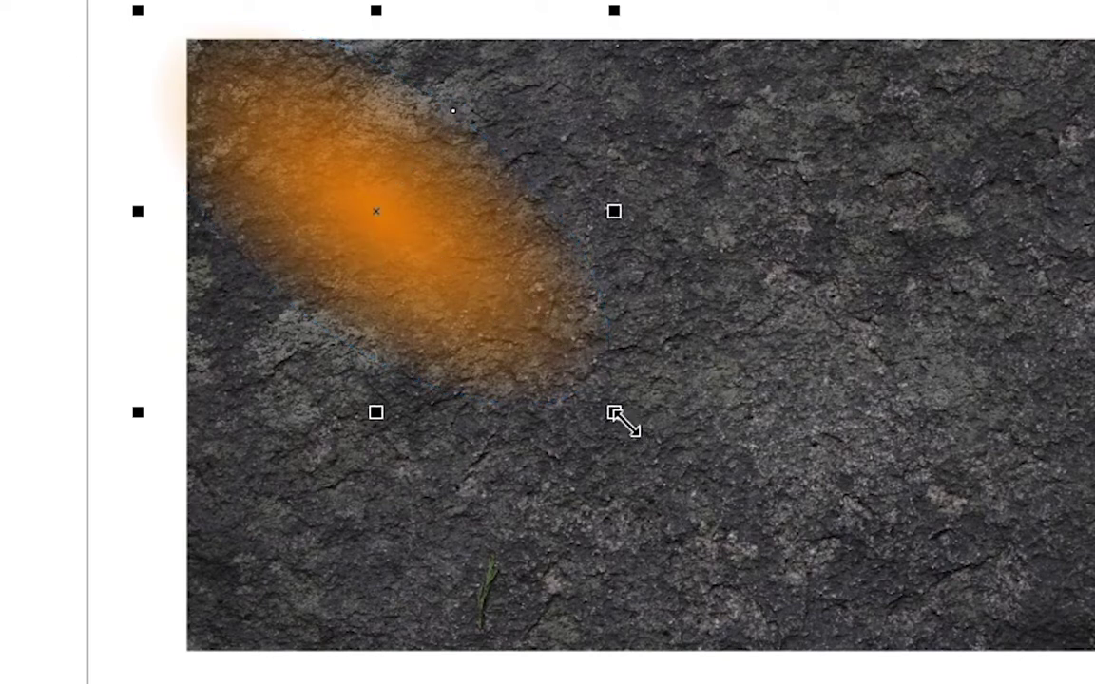
pyautogui.moveTo(624, 423); pyautogui.dragTo(681, 469)
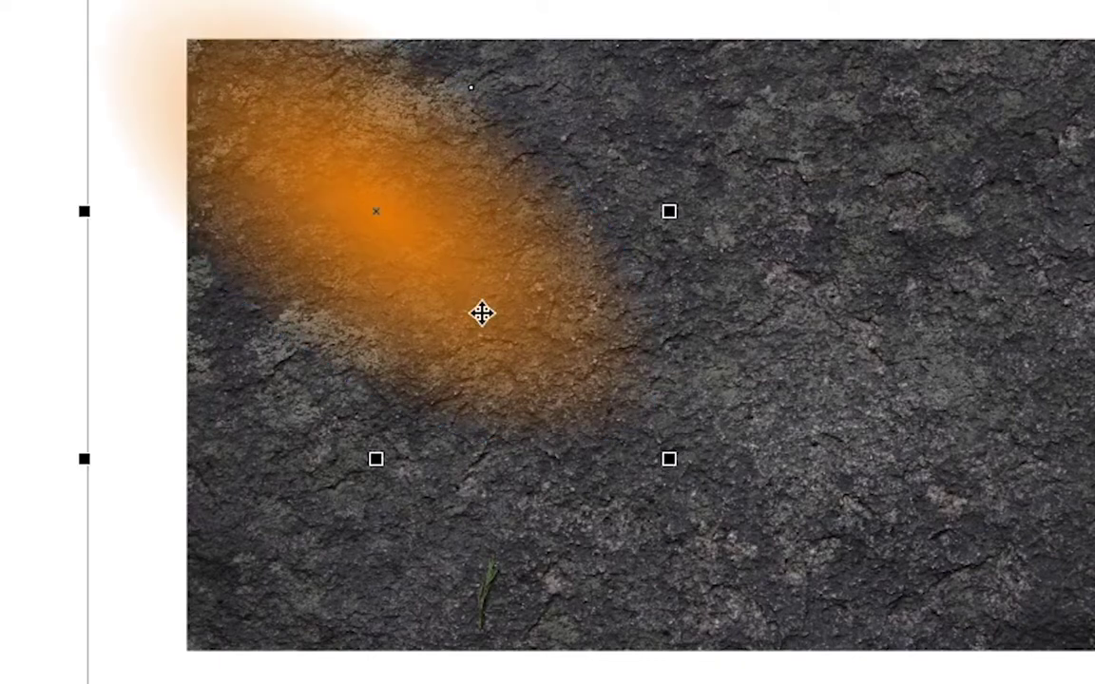
pyautogui.moveTo(482, 313); pyautogui.dragTo(487, 308)
# Set the transparency of the orange glow's centre node to 15 and deselect the glow.
pyautogui.press('g')
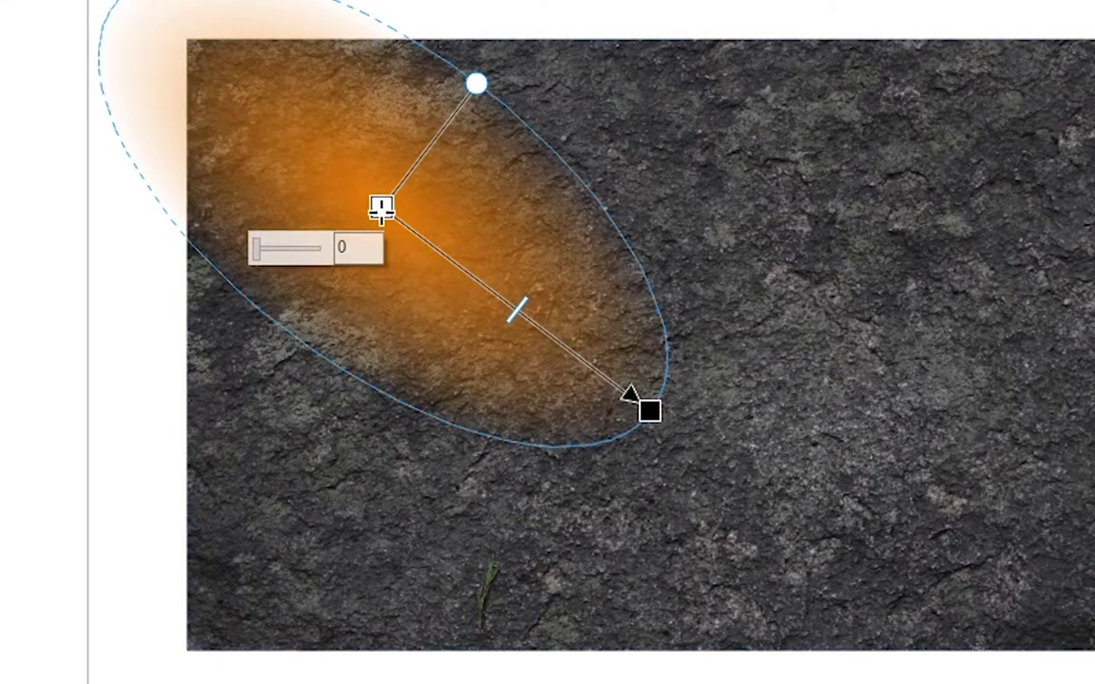
pyautogui.click(256, 249)
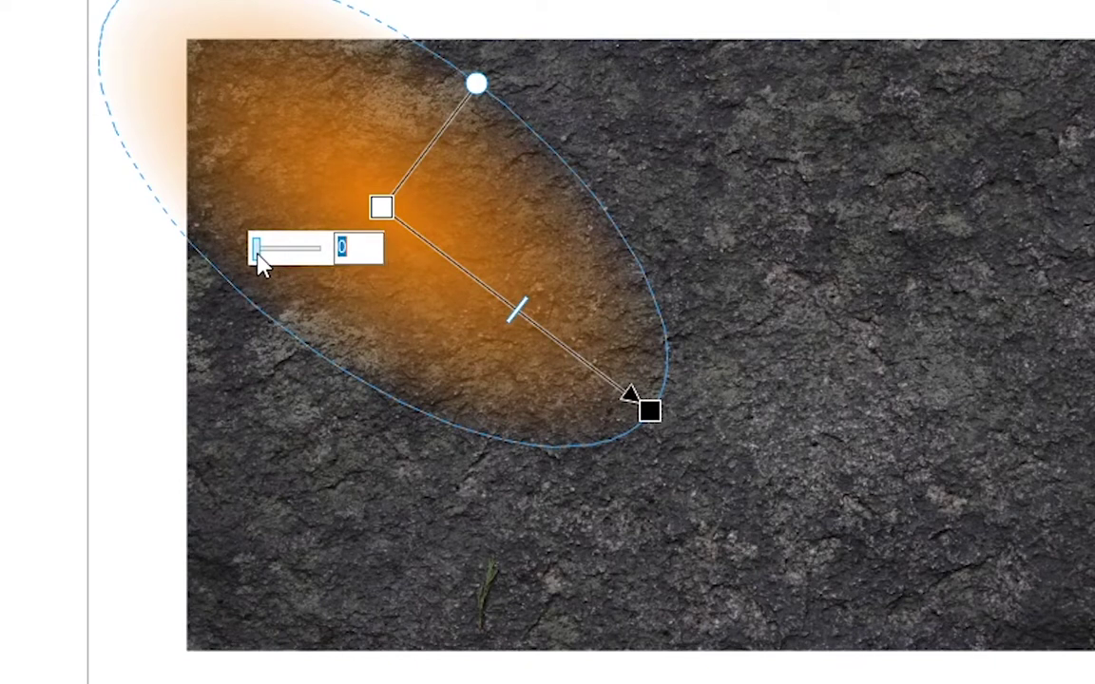
pyautogui.moveTo(258, 255); pyautogui.dragTo(268, 257)
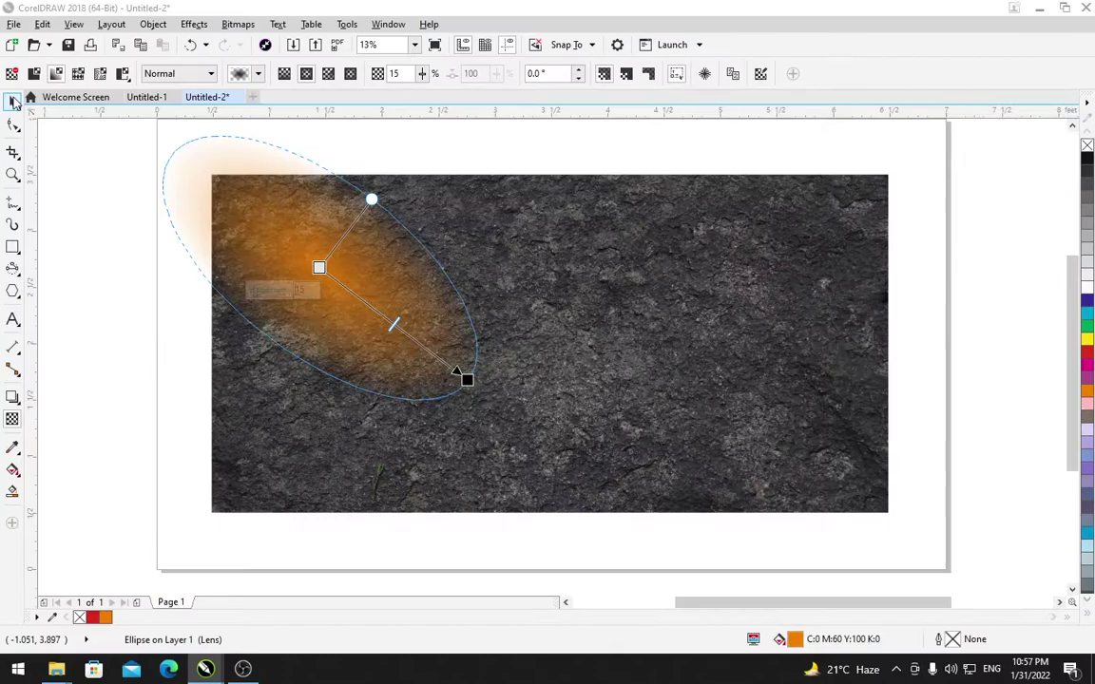
pyautogui.press('space')
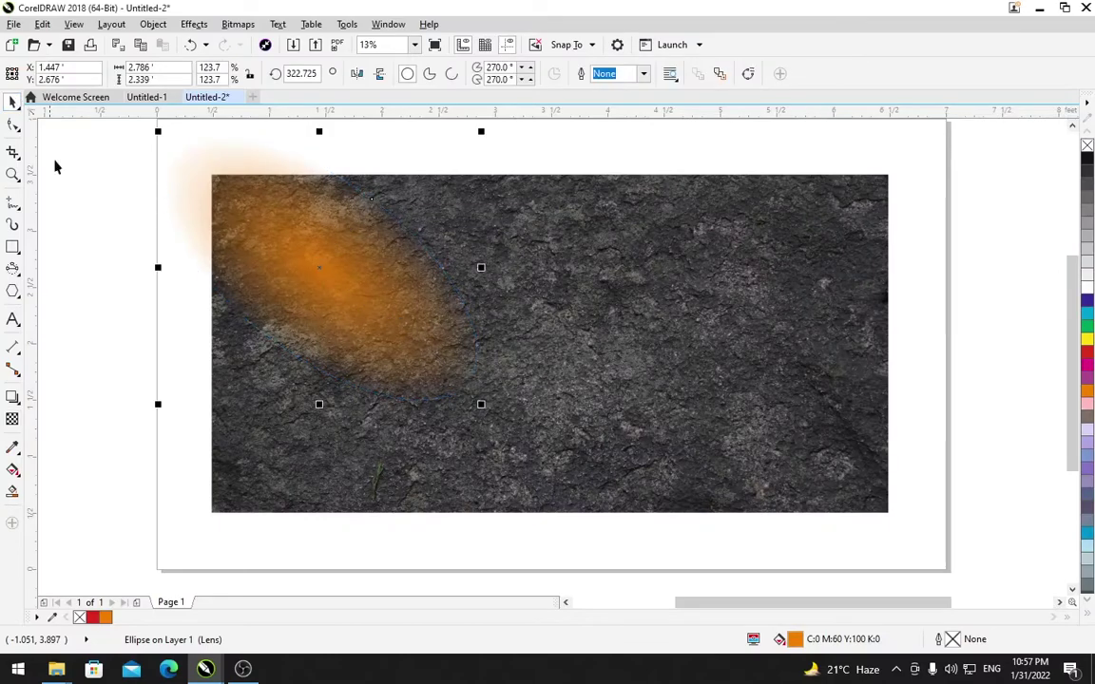
pyautogui.click(152, 456)
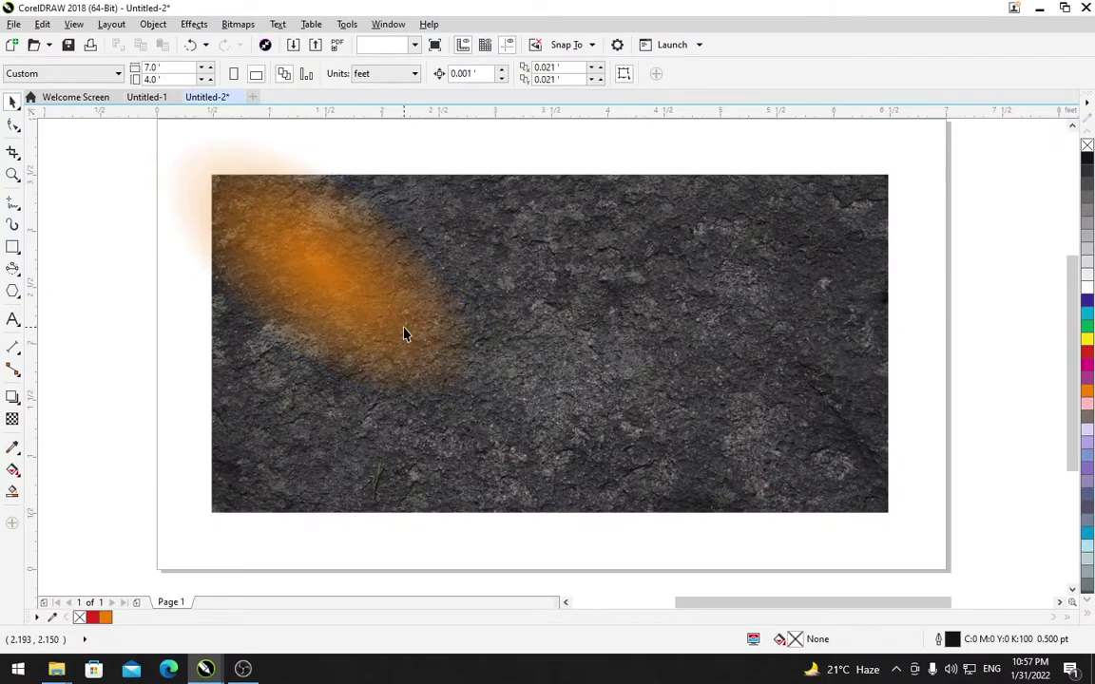
# Move the orange glow off the banner, past the page's right edge, and deselect it.
pyautogui.click(320, 290)
pyautogui.moveTo(320, 291); pyautogui.dragTo(902, 340)
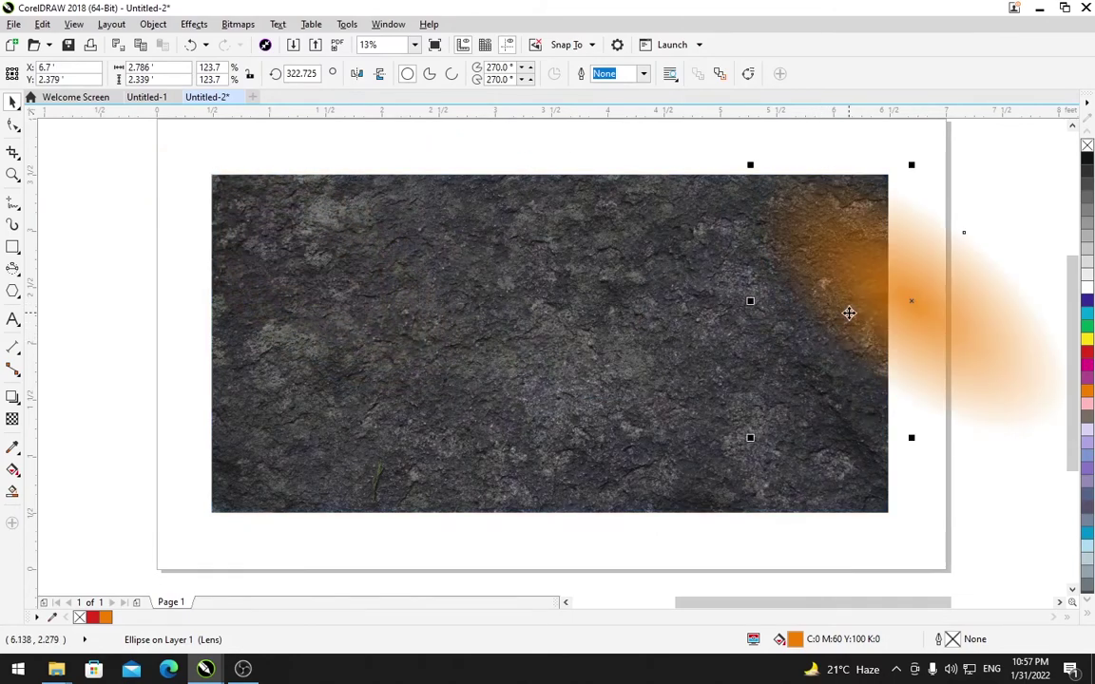
pyautogui.moveTo(848, 313); pyautogui.dragTo(990, 300)
pyautogui.click(943, 418)
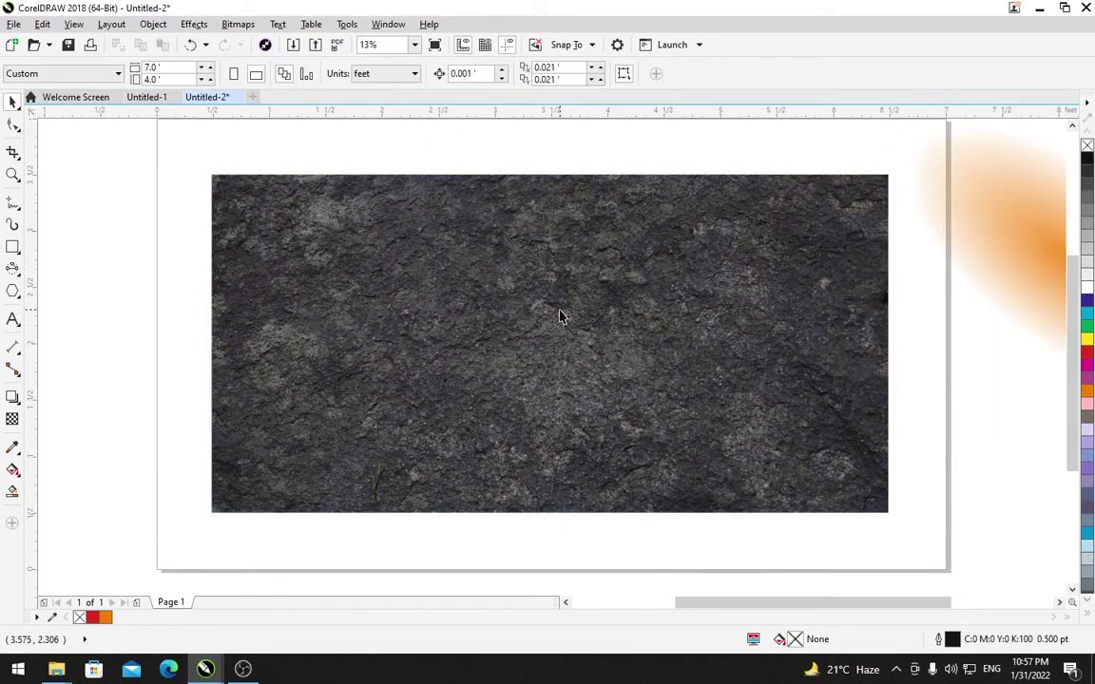
# Draw a rectangle about 3.75 by 3.04 ft over the banner's left part, fill it with black and remove its outline.
pyautogui.click(643, 249)
pyautogui.click(117, 279)
pyautogui.click(12, 246)
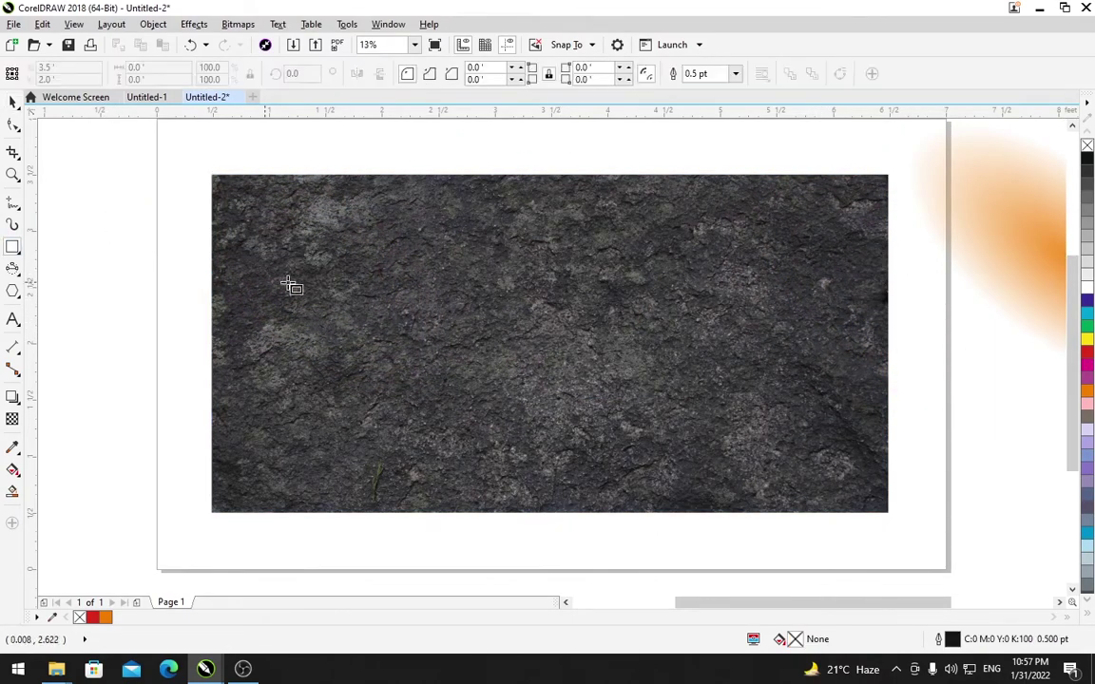
pyautogui.moveTo(190, 159)
pyautogui.mouseDown()
pyautogui.moveTo(463, 320)
pyautogui.moveTo(586, 452)
pyautogui.moveTo(618, 504)
pyautogui.mouseUp()
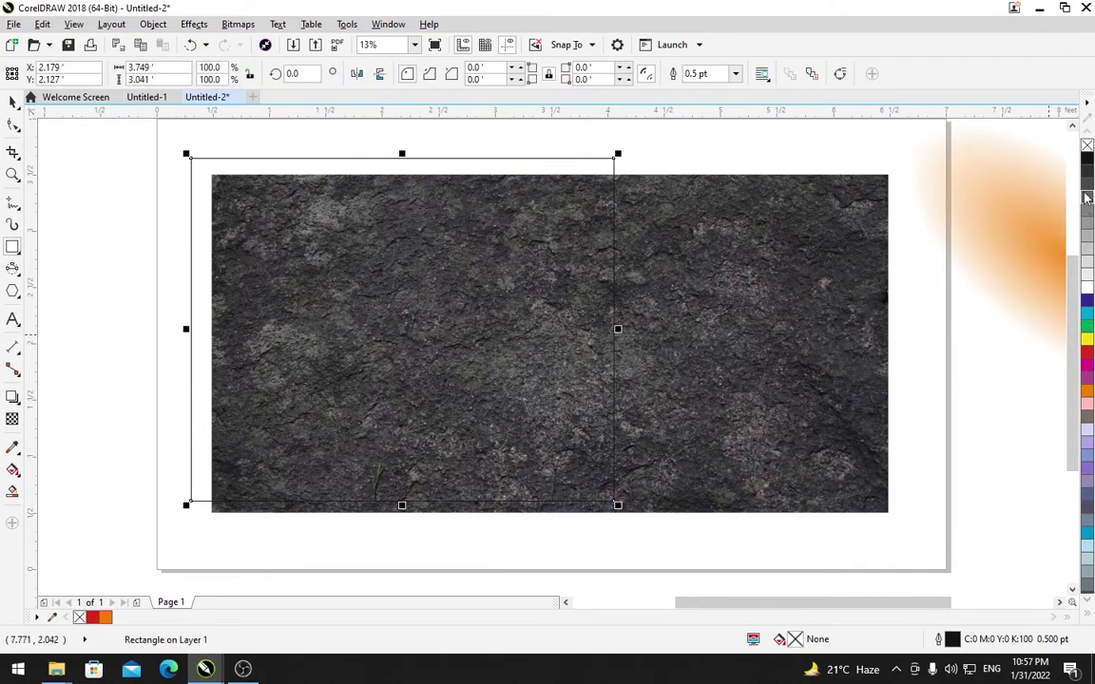
pyautogui.click(1088, 159)
pyautogui.rightClick(1088, 147)
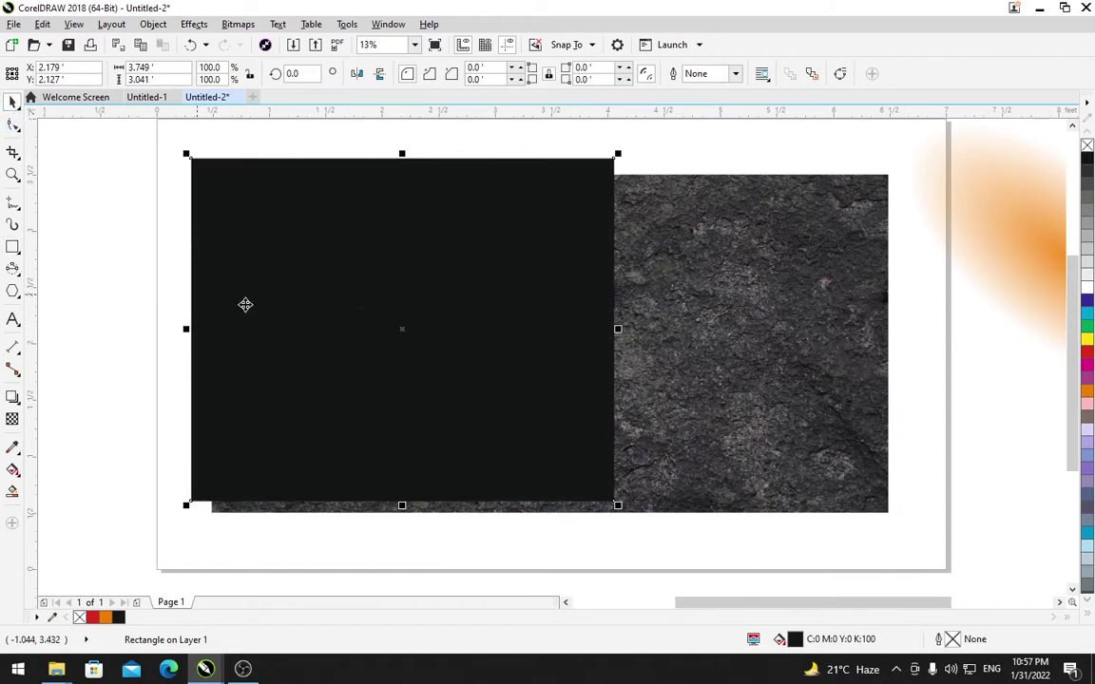
# Apply a linear transparency to the black rectangle, fading from its solid upper-left corner toward the lower right, and shorten the fade's end slightly.
pyautogui.click(13, 419)
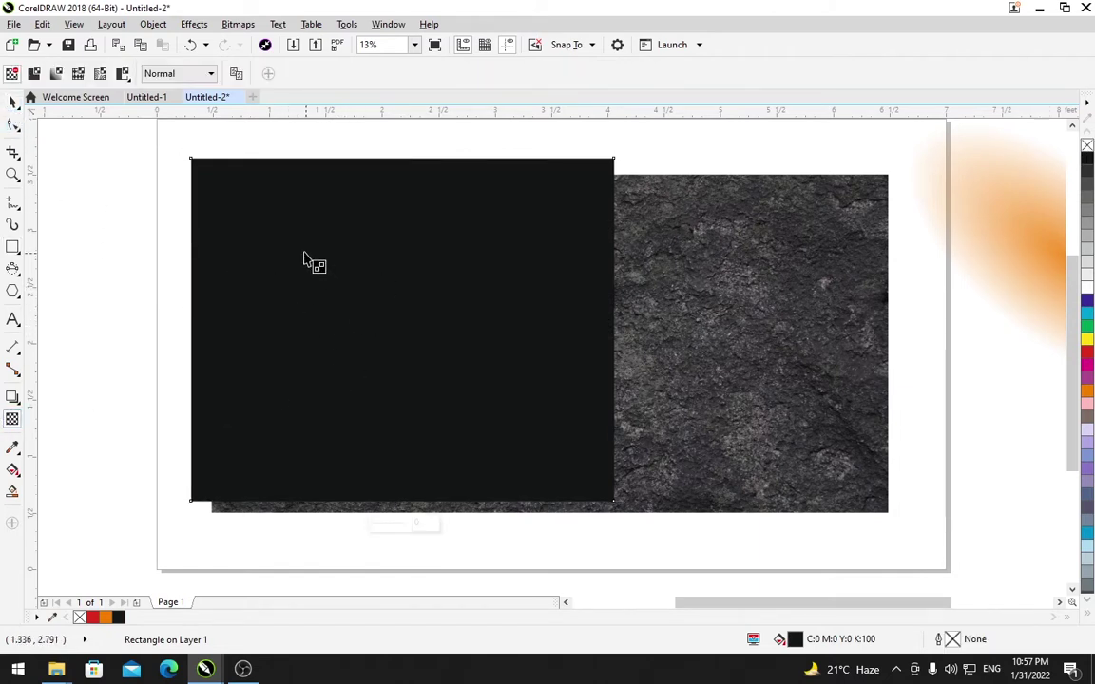
pyautogui.moveTo(228, 215); pyautogui.dragTo(553, 436)
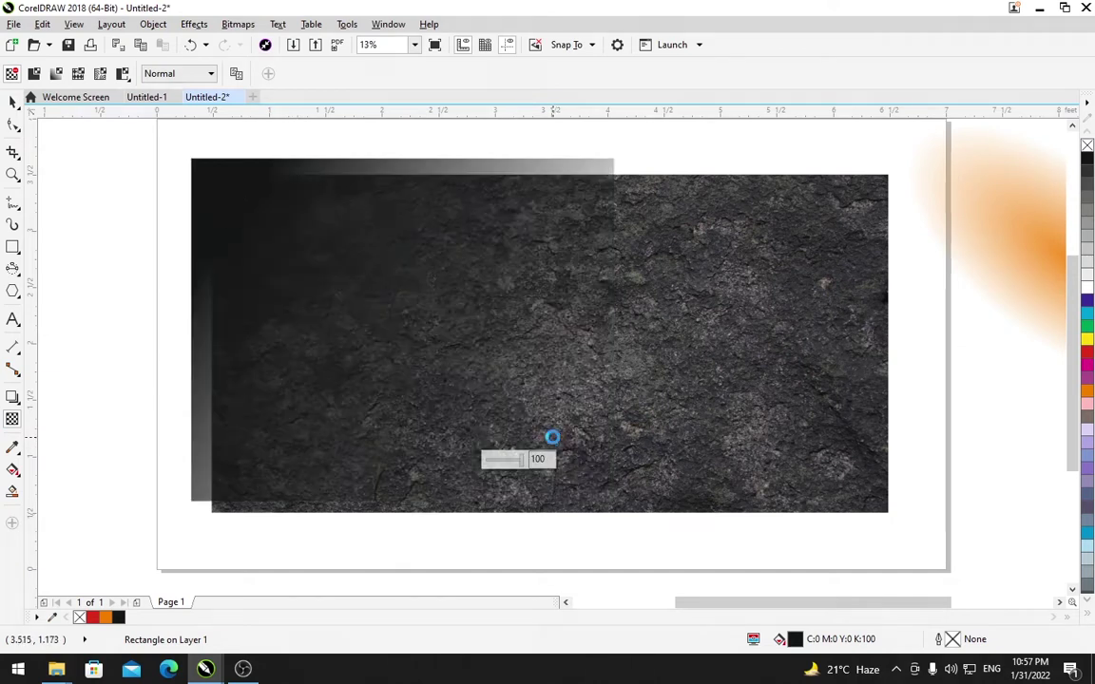
pyautogui.click(14, 102)
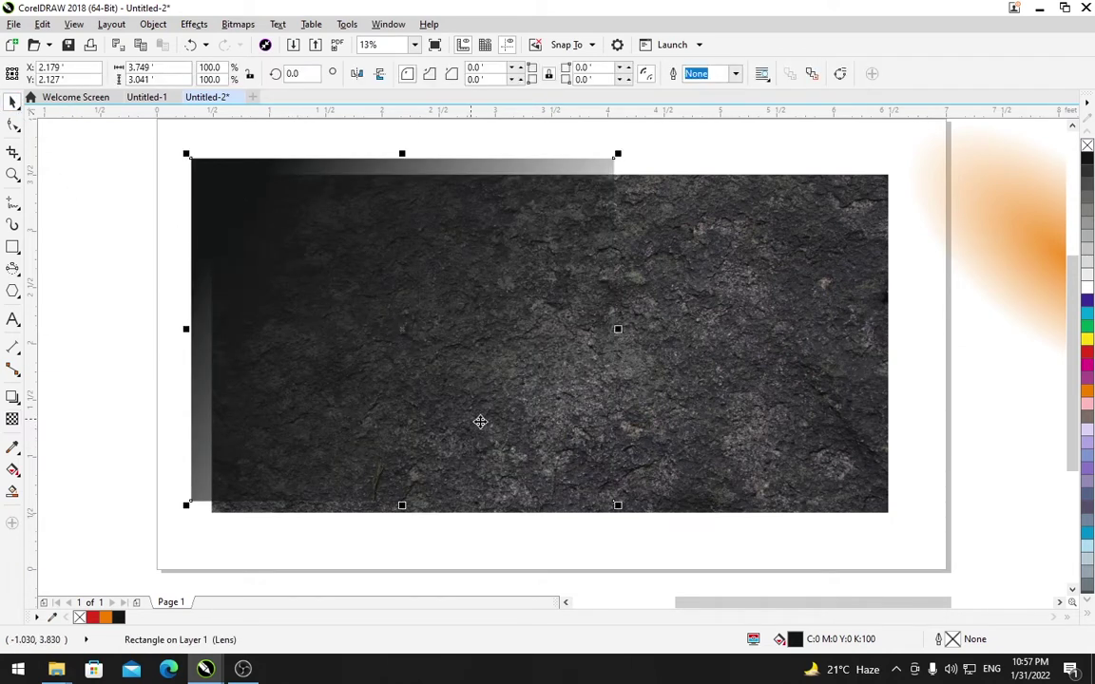
pyautogui.press('space')
pyautogui.moveTo(549, 436); pyautogui.dragTo(462, 408)
pyautogui.press('space')
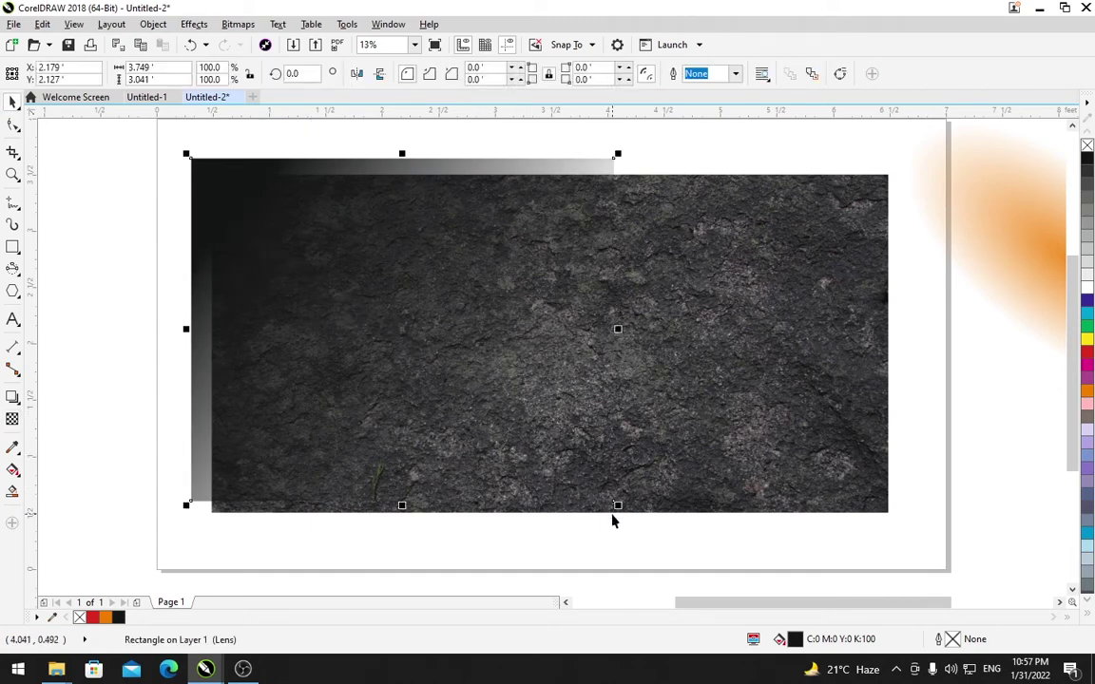
# Enlarge the faded rectangle to about 4.07 by 3.30 ft and place a duplicate, mirrored horizontally and vertically, over the banner's lower-right corner.
pyautogui.moveTo(616, 508); pyautogui.dragTo(655, 532)
pyautogui.moveTo(356, 429)
pyautogui.mouseDown()
pyautogui.moveTo(359, 411)
pyautogui.moveTo(349, 412)
pyautogui.mouseUp()
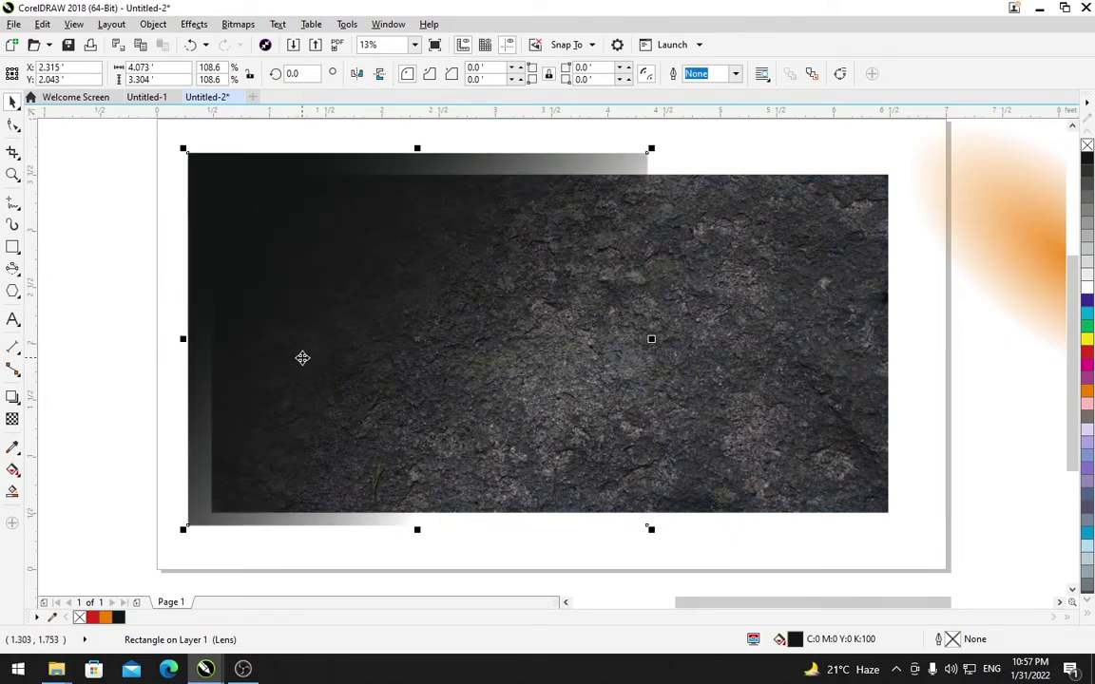
pyautogui.moveTo(300, 357); pyautogui.dragTo(498, 391)
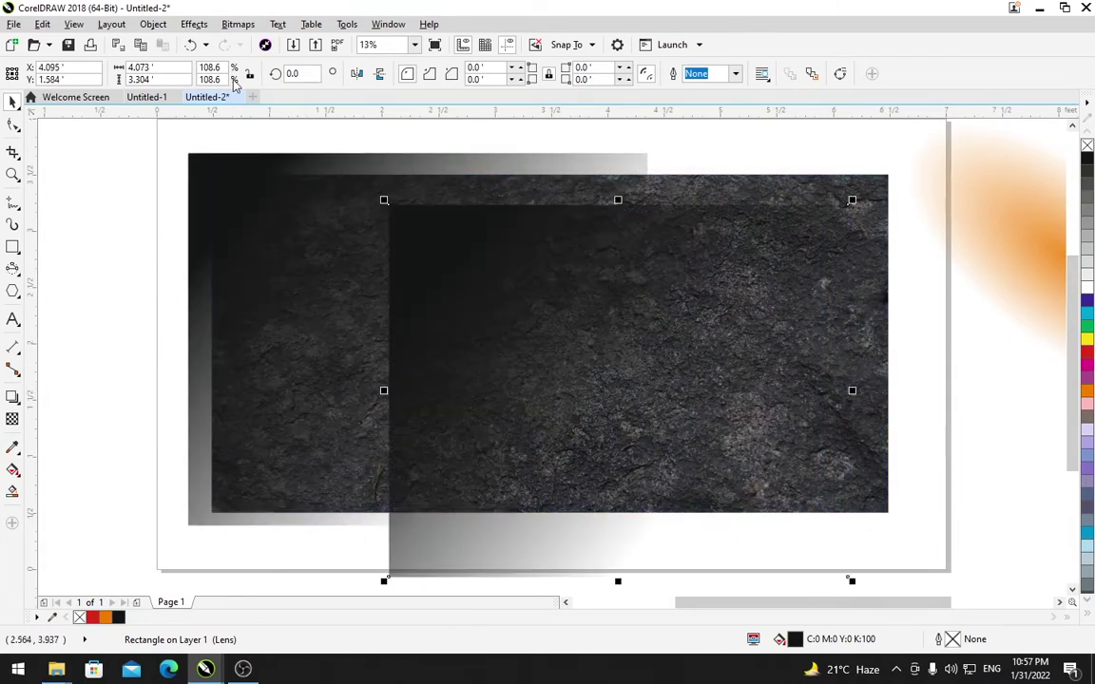
pyautogui.click(356, 74)
pyautogui.click(379, 74)
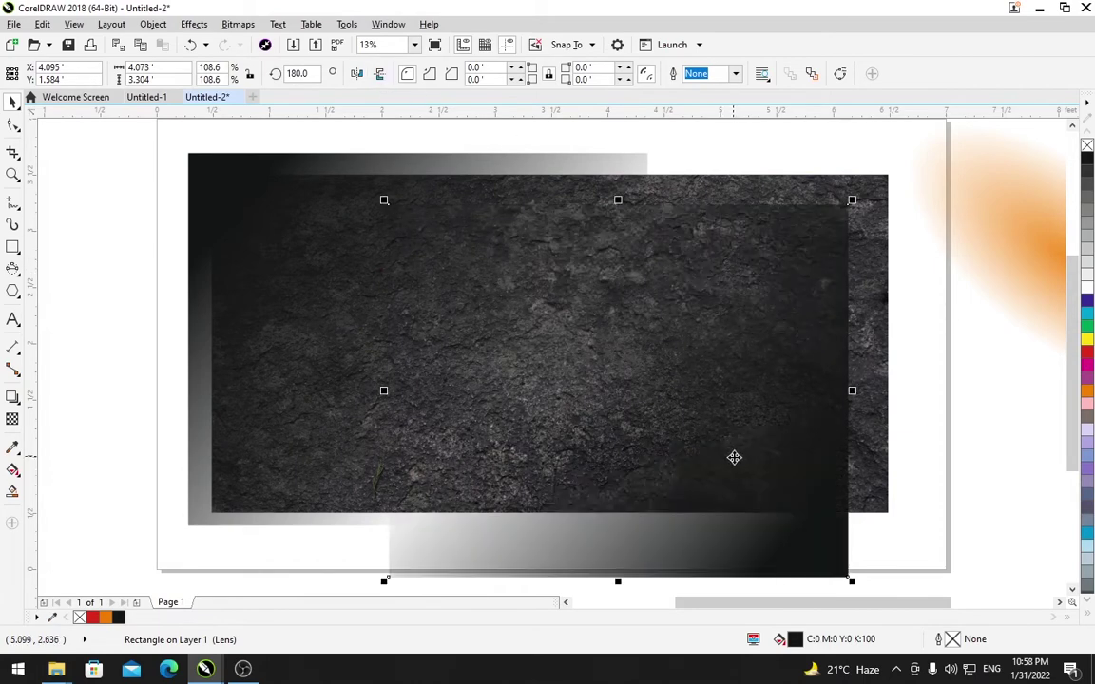
pyautogui.moveTo(733, 457); pyautogui.dragTo(867, 508)
# Group the two faded black rectangles and send the group to the back of the page.
pyautogui.keyDown('shift'); pyautogui.click(238, 160); pyautogui.keyUp('shift')
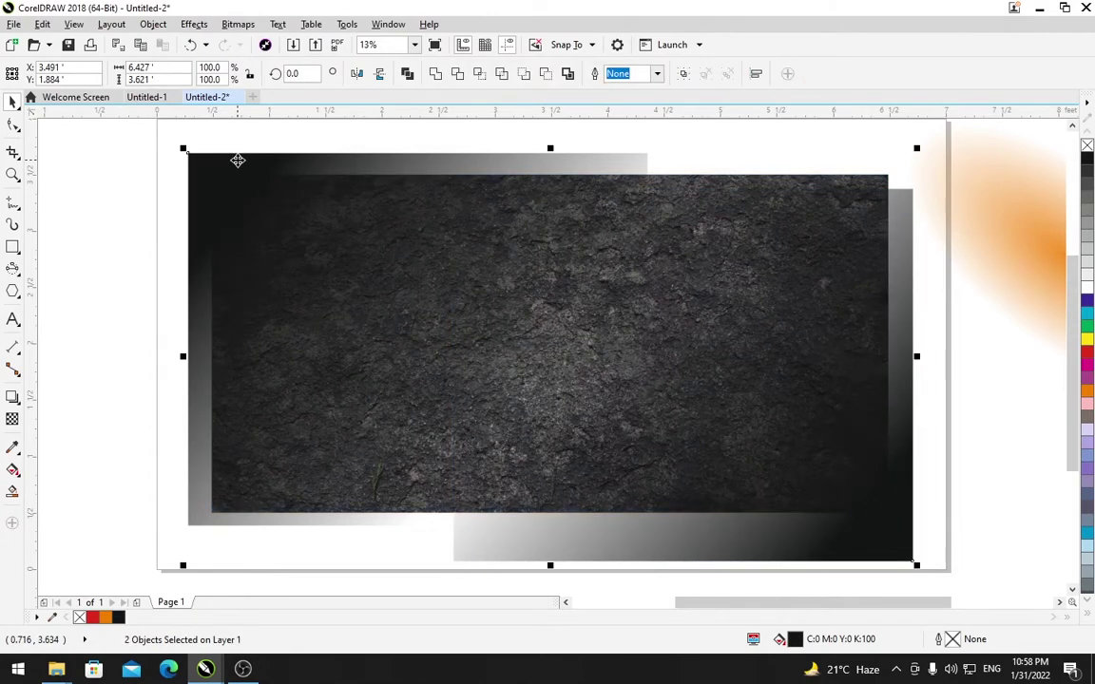
pyautogui.hotkey('ctrl', 'g')
pyautogui.rightClick(238, 160)
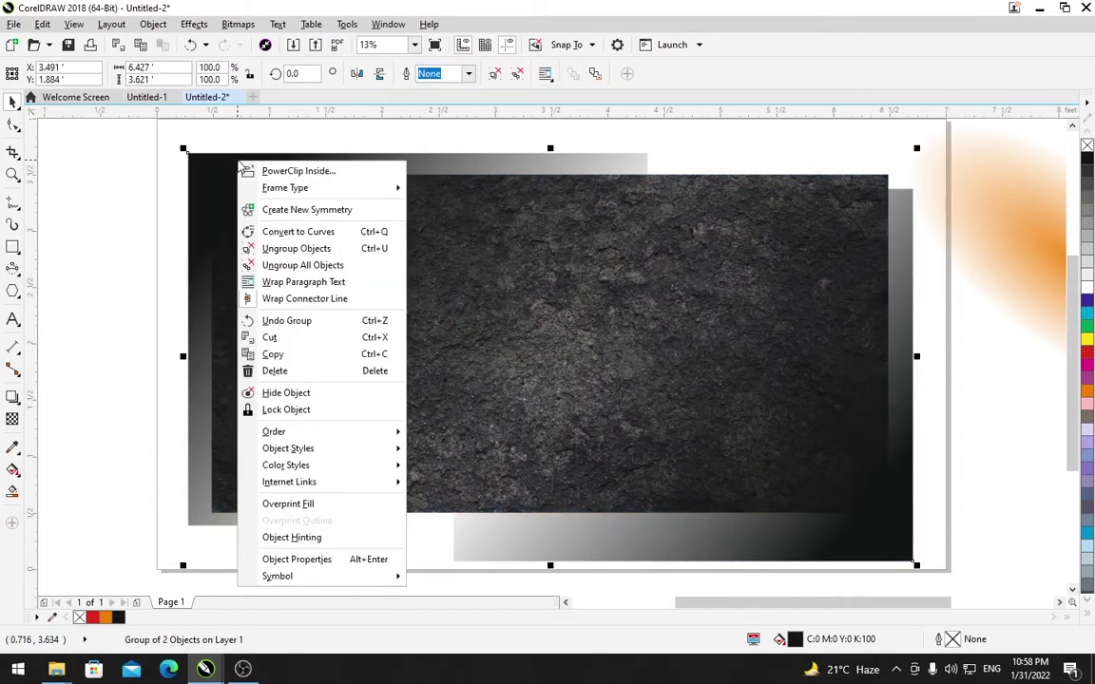
pyautogui.moveTo(347, 435)
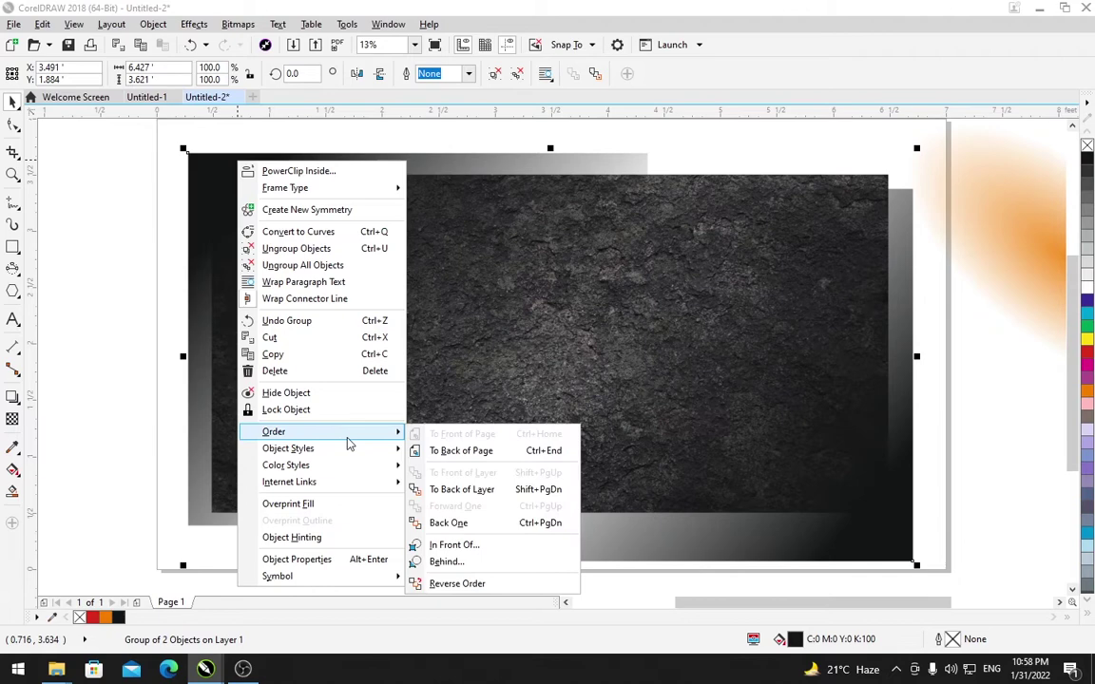
pyautogui.click(469, 453)
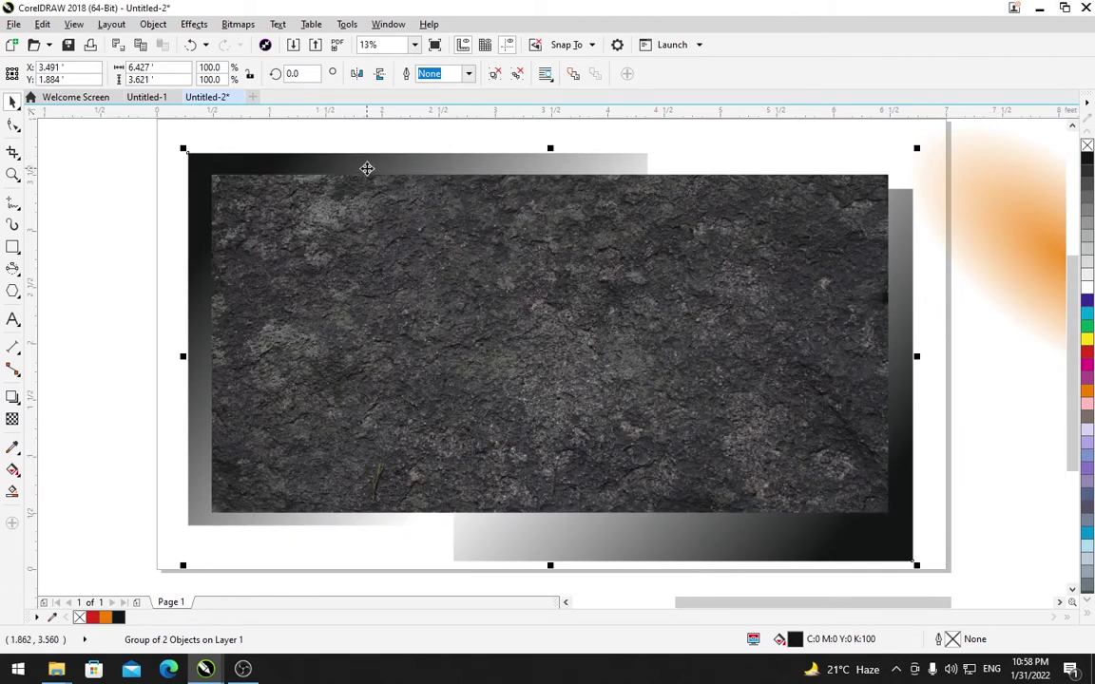
# PowerClip the group of faded black rectangles inside the banner rectangle.
pyautogui.click(153, 24)
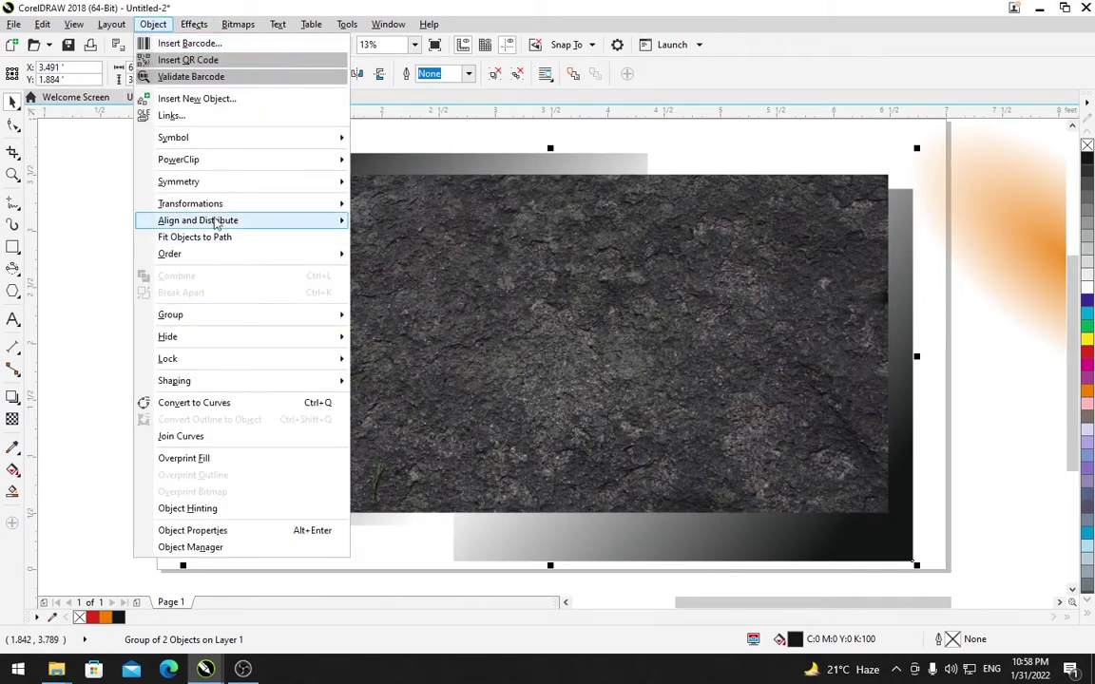
pyautogui.moveTo(253, 162)
pyautogui.click(418, 162)
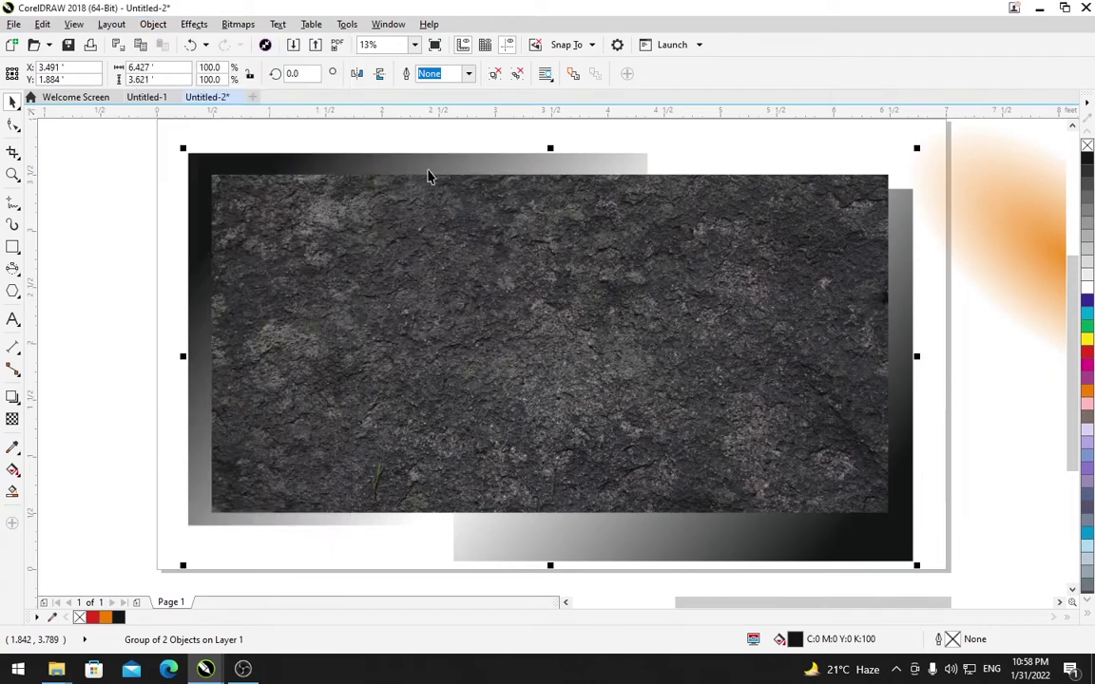
pyautogui.click(380, 211)
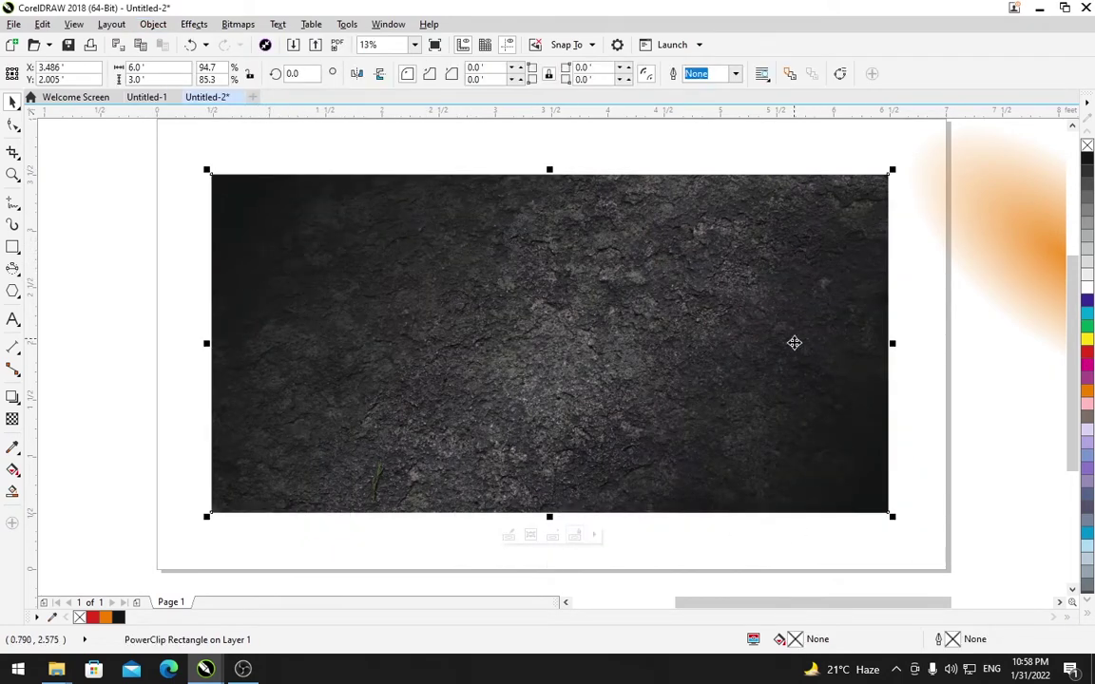
# Move the orange glow over the banner's upper-left corner, PowerClip it inside the banner rectangle and deselect.
pyautogui.click(1006, 240)
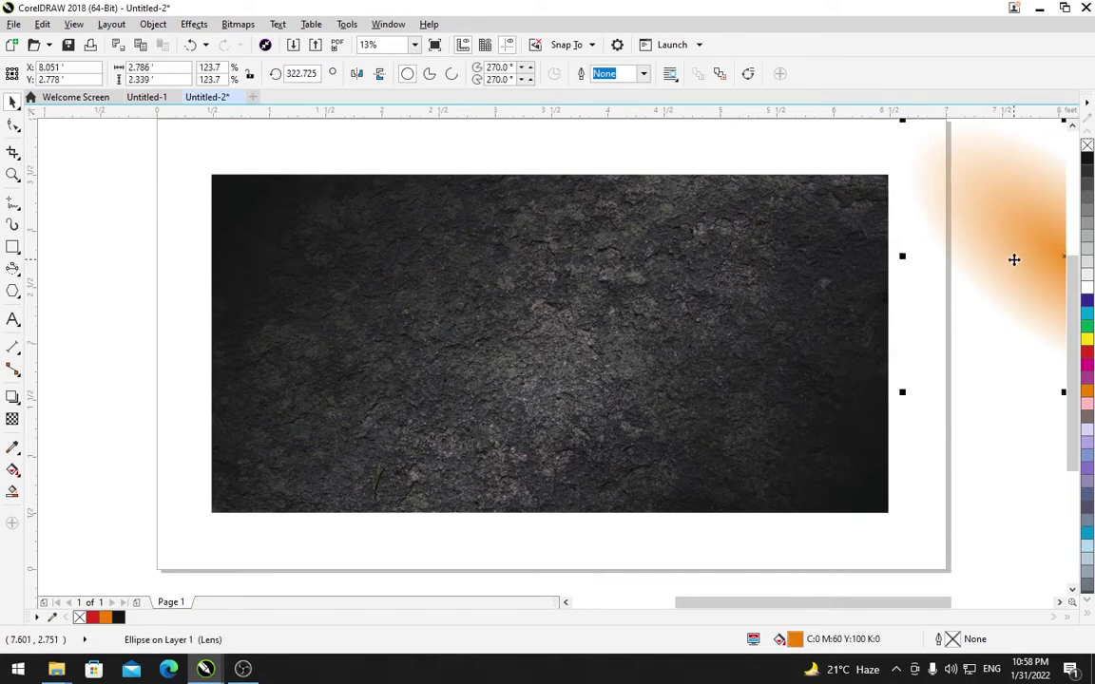
pyautogui.moveTo(1014, 259); pyautogui.dragTo(275, 261)
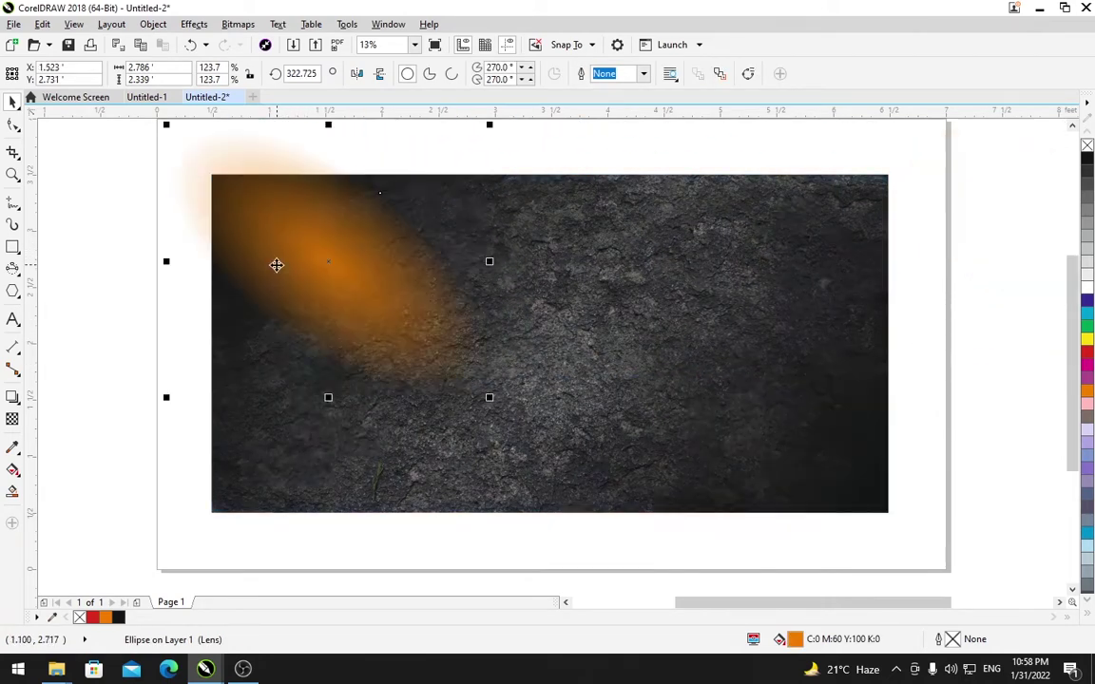
pyautogui.moveTo(333, 306); pyautogui.dragTo(384, 327)
pyautogui.rightClick(279, 215)
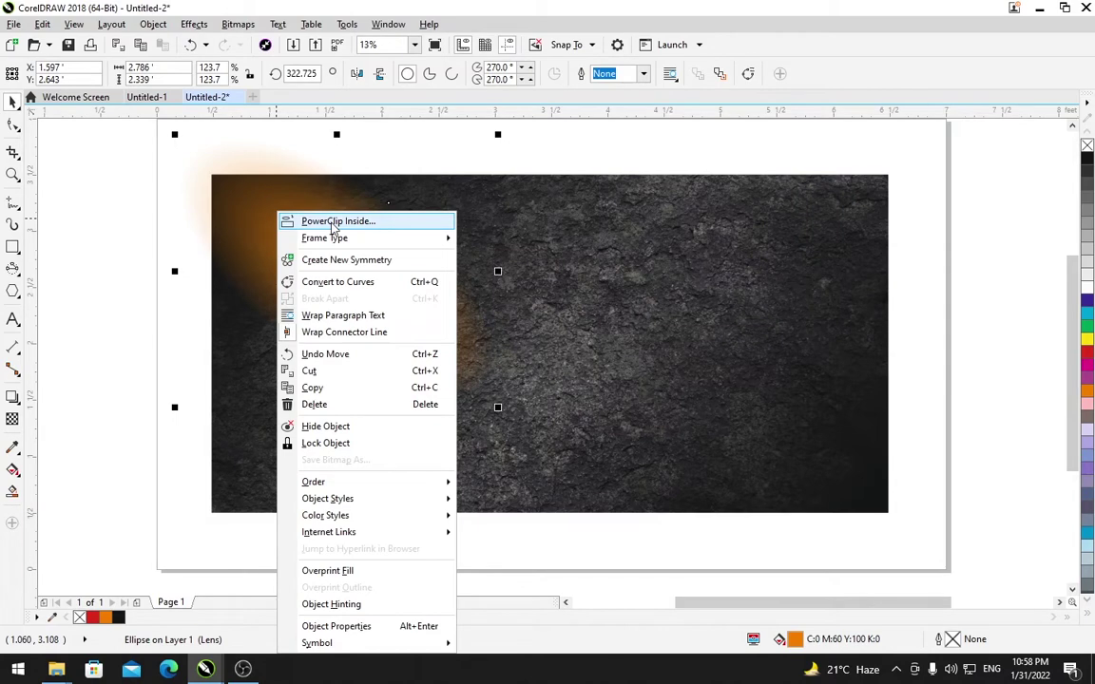
pyautogui.click(332, 224)
pyautogui.click(532, 183)
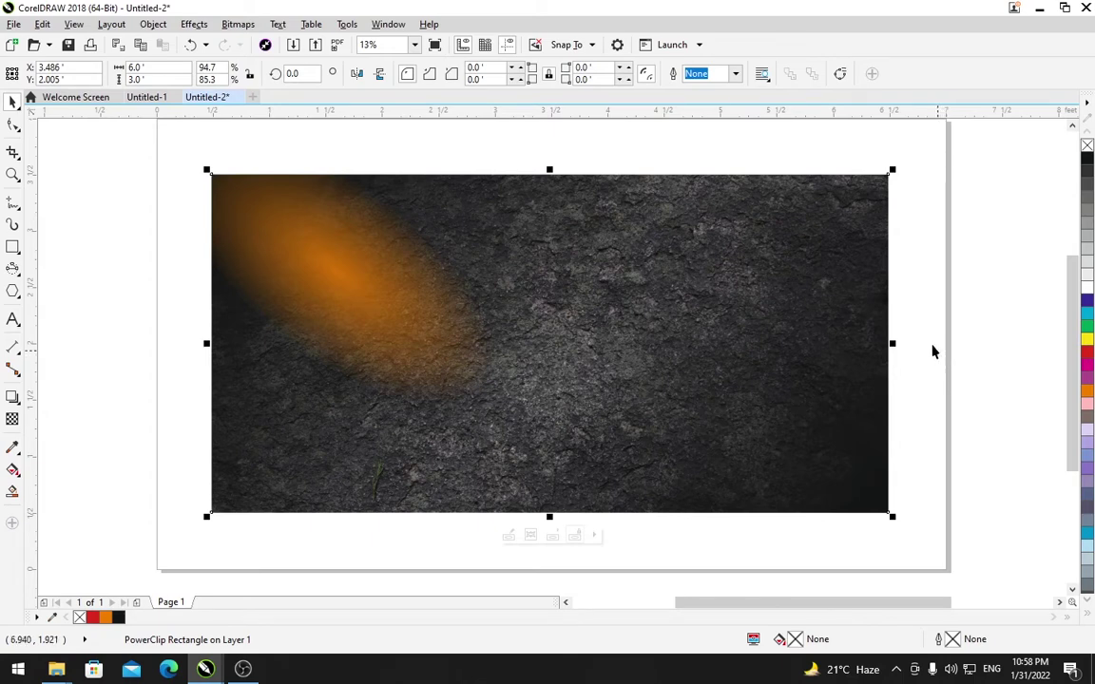
pyautogui.click(911, 292)
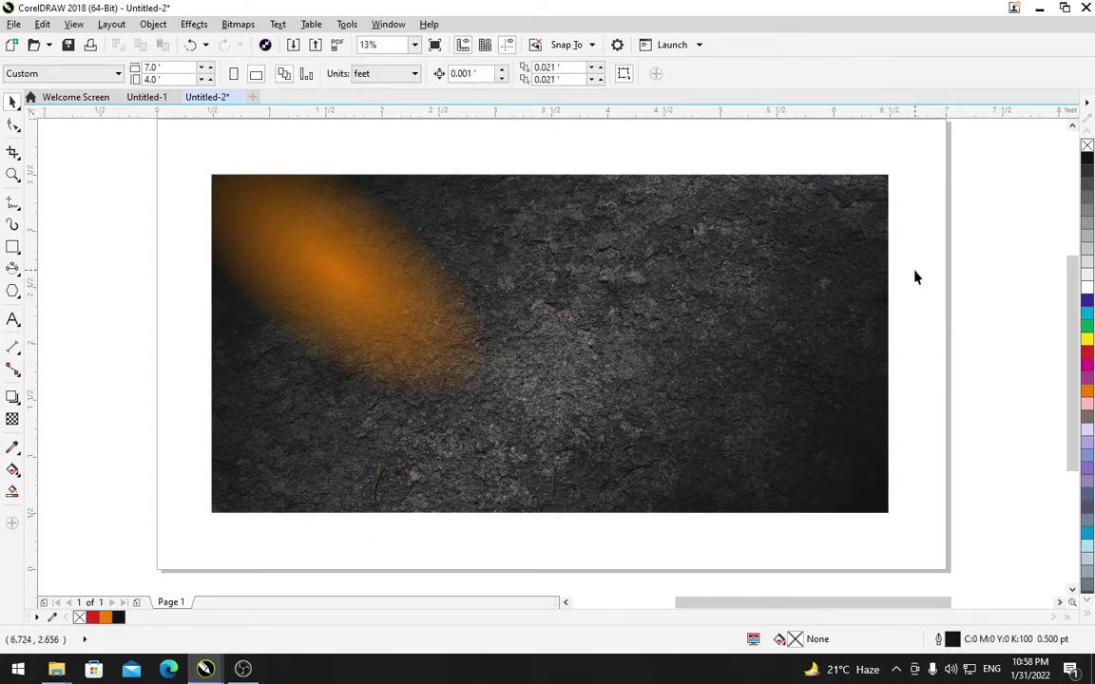
# Import golden-chain-transparent-16 and place it at about 3.42 by 2.85 ft over the left half of the banner.
pyautogui.rightClick(914, 263)
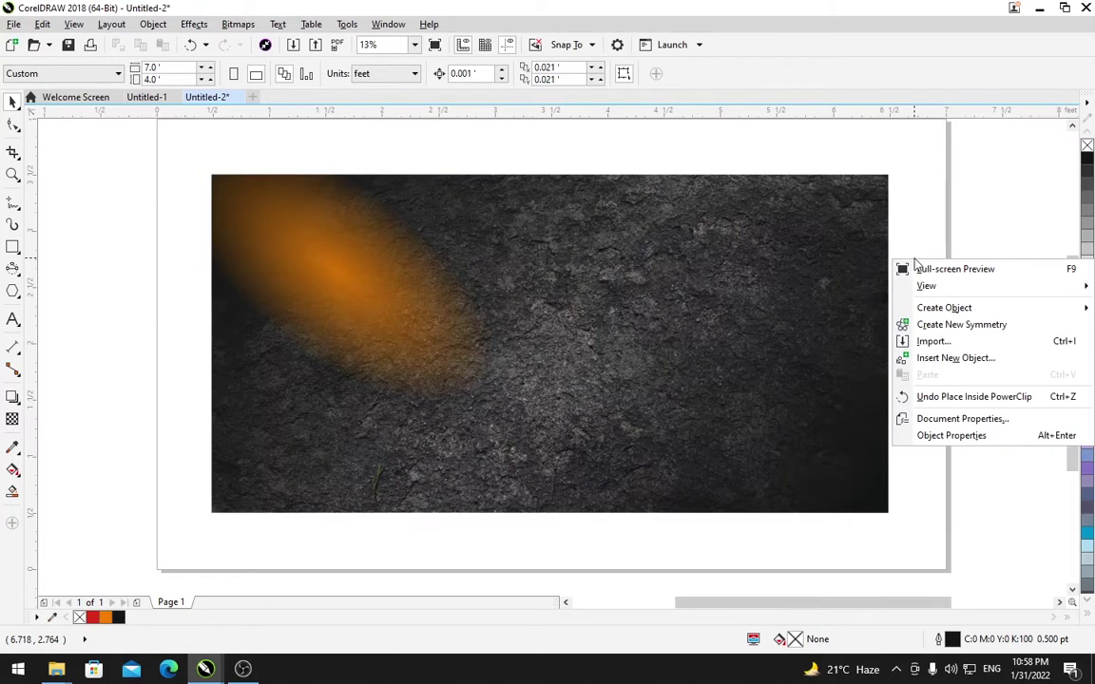
pyautogui.click(935, 342)
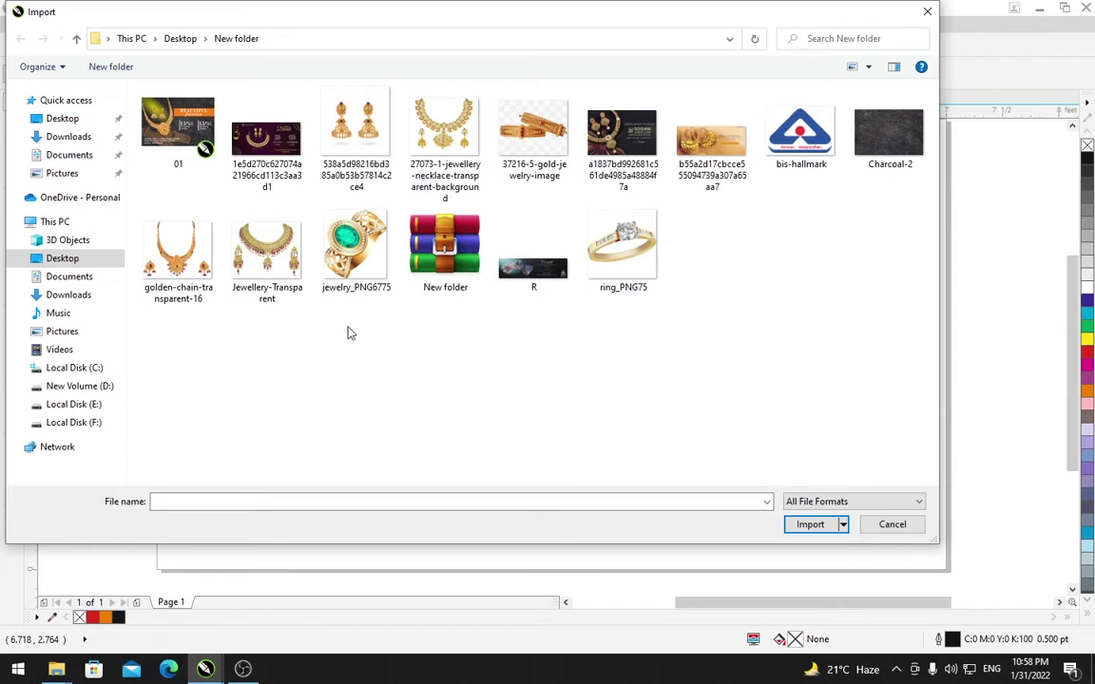
pyautogui.click(198, 268)
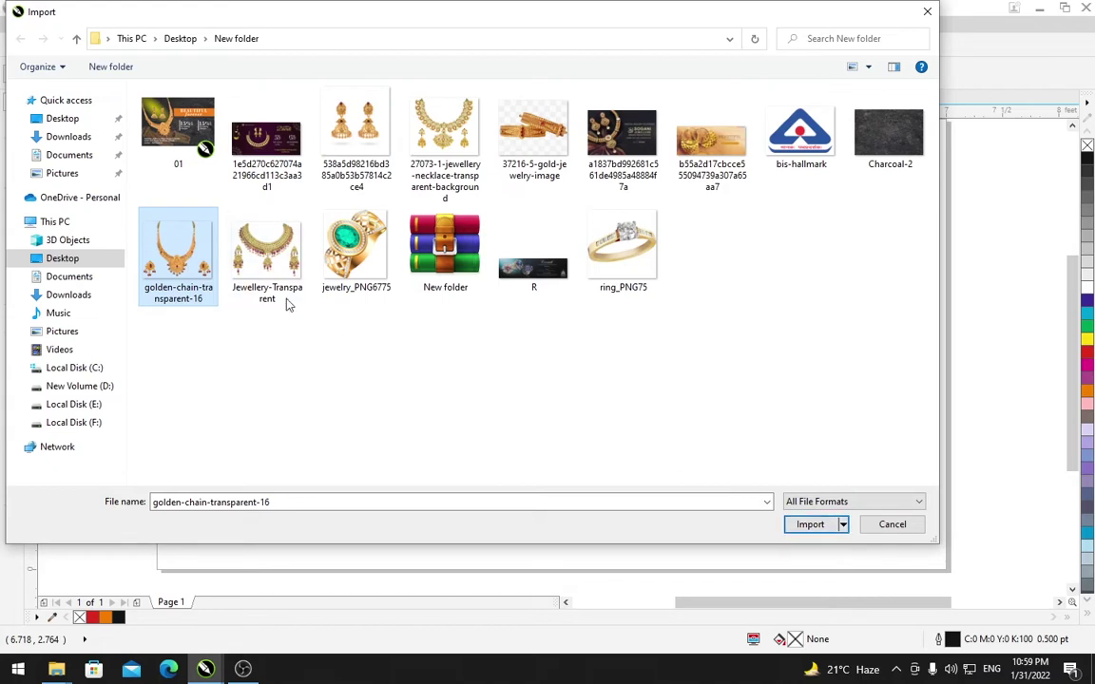
pyautogui.click(809, 524)
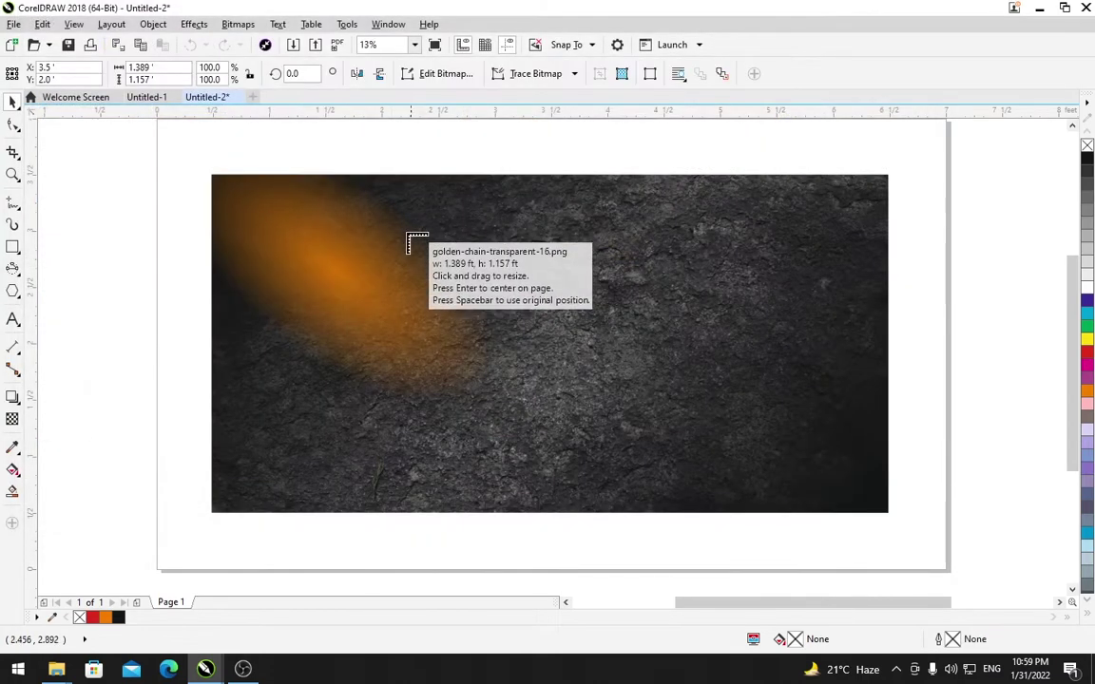
pyautogui.moveTo(193, 146); pyautogui.dragTo(585, 475)
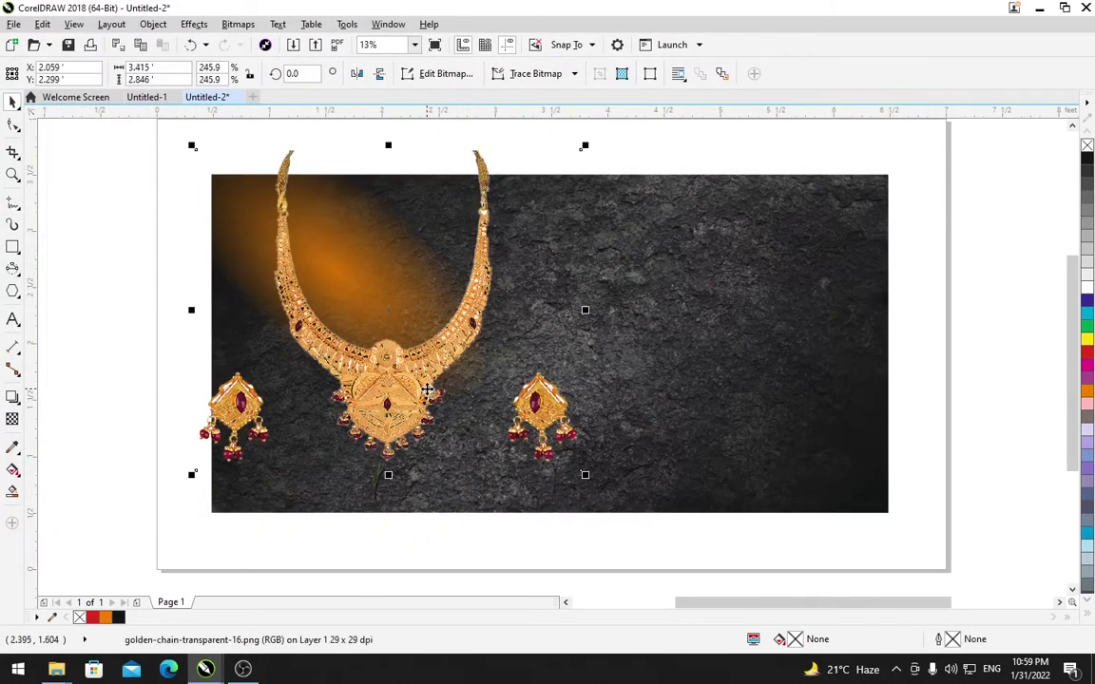
pyautogui.moveTo(388, 383); pyautogui.dragTo(425, 392)
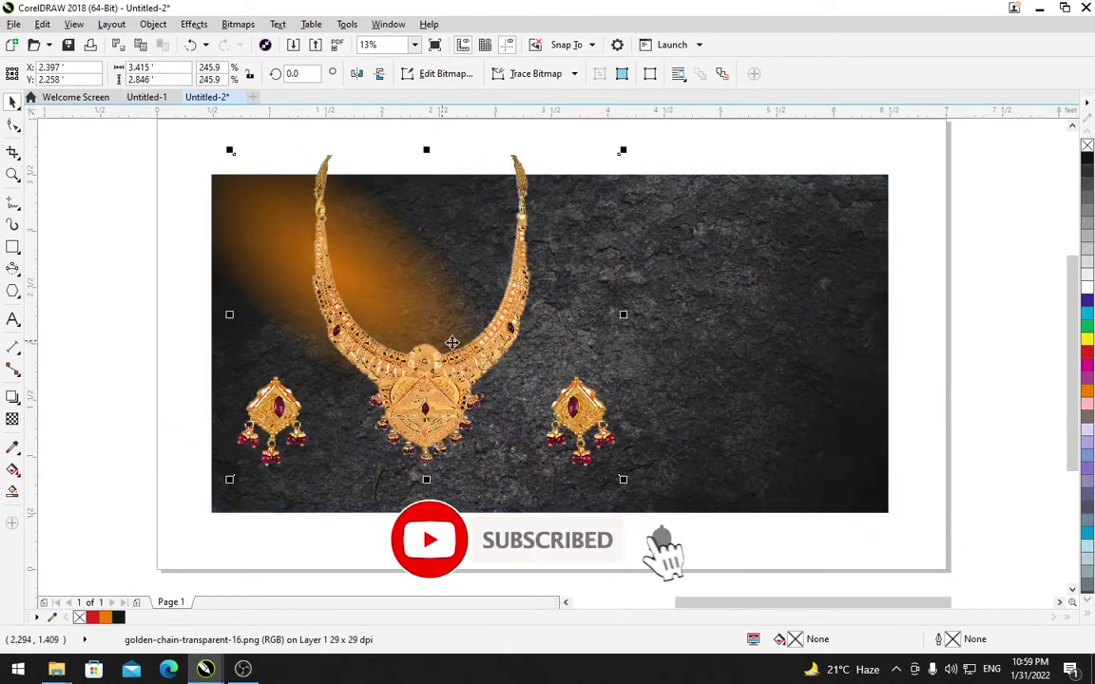
# Crop both earrings out of the necklace image by moving its two lower corner nodes inward with the Shape tool.
pyautogui.scroll(1, 424, 401)
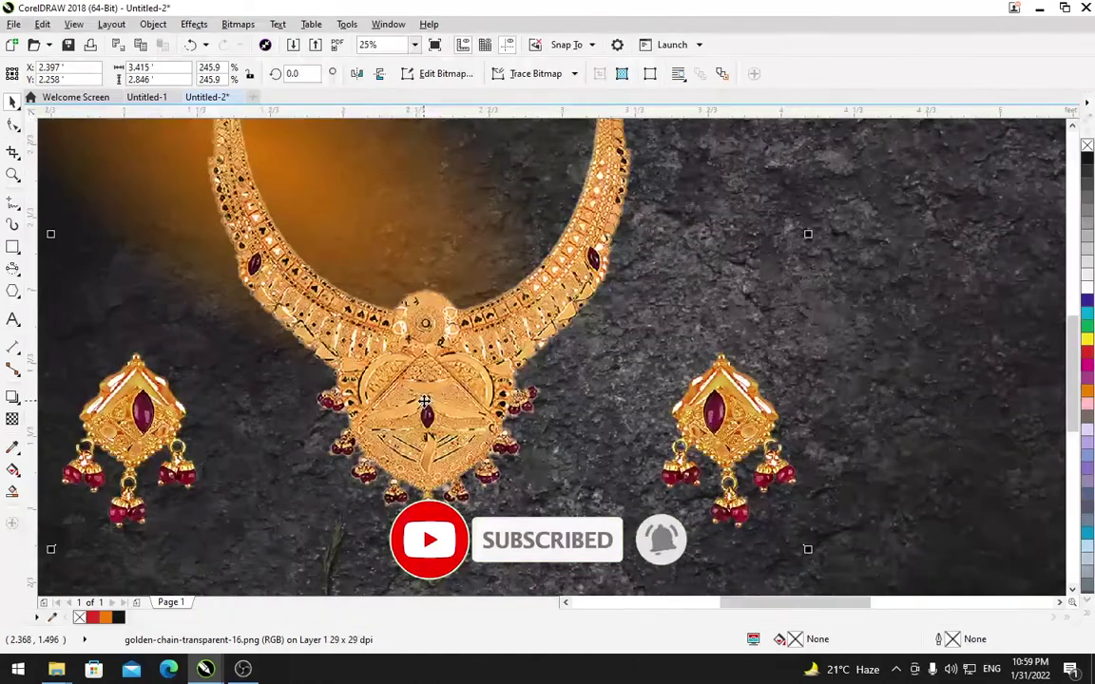
pyautogui.scroll(-2, 430, 404)
pyautogui.scroll(1, 429, 397)
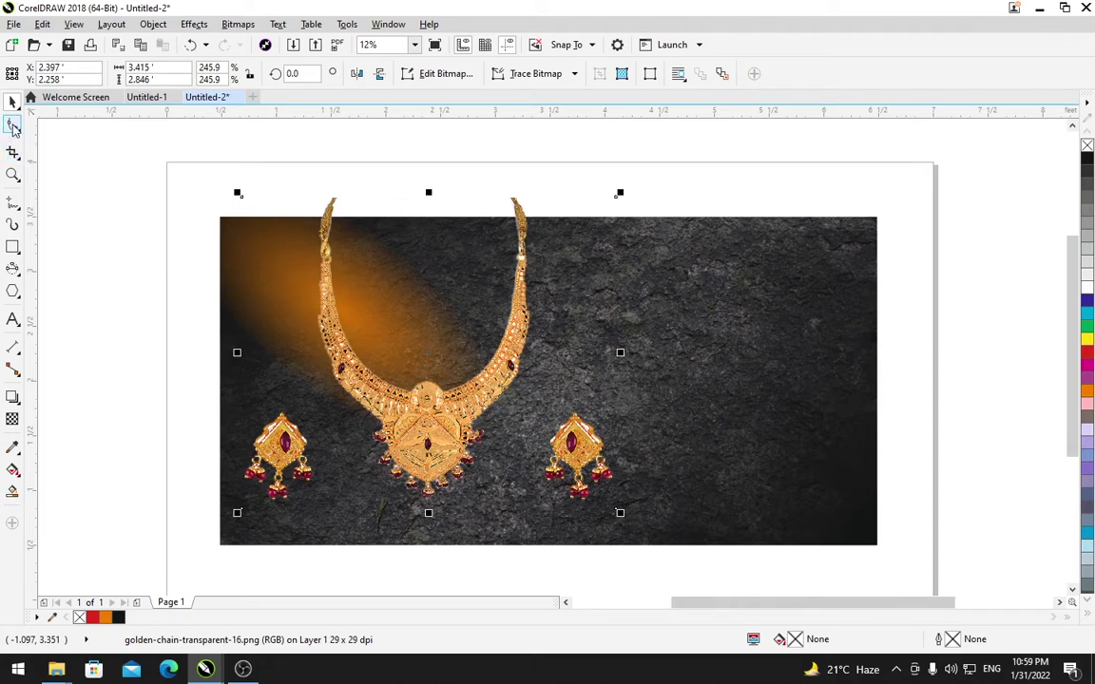
pyautogui.click(13, 127)
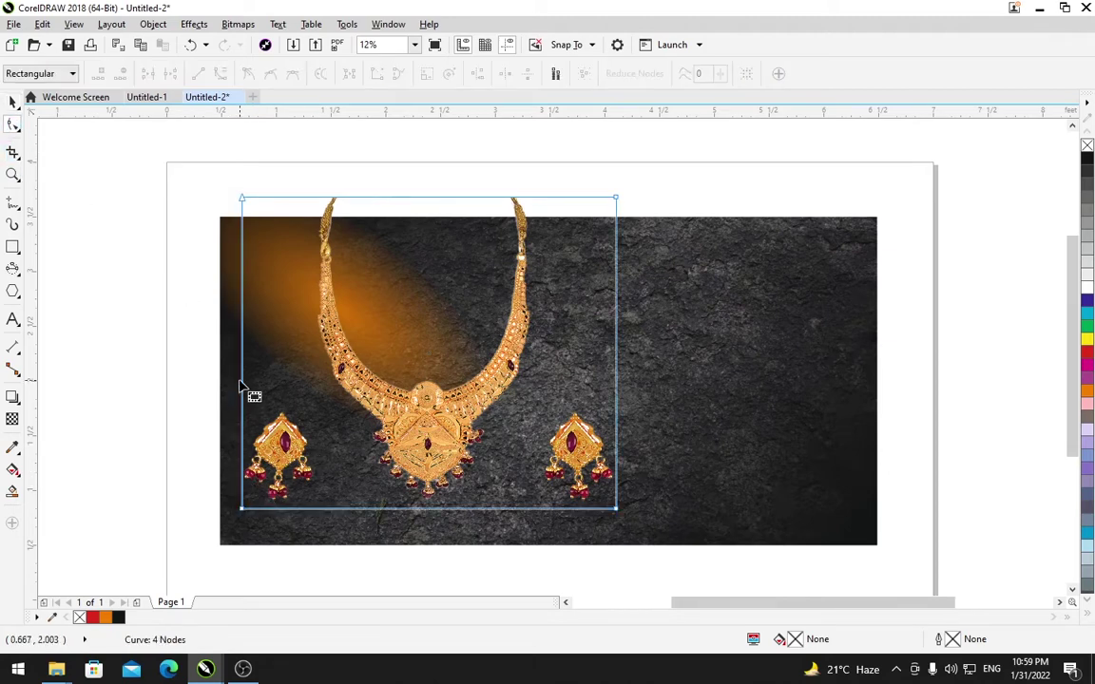
pyautogui.moveTo(244, 513); pyautogui.dragTo(359, 496)
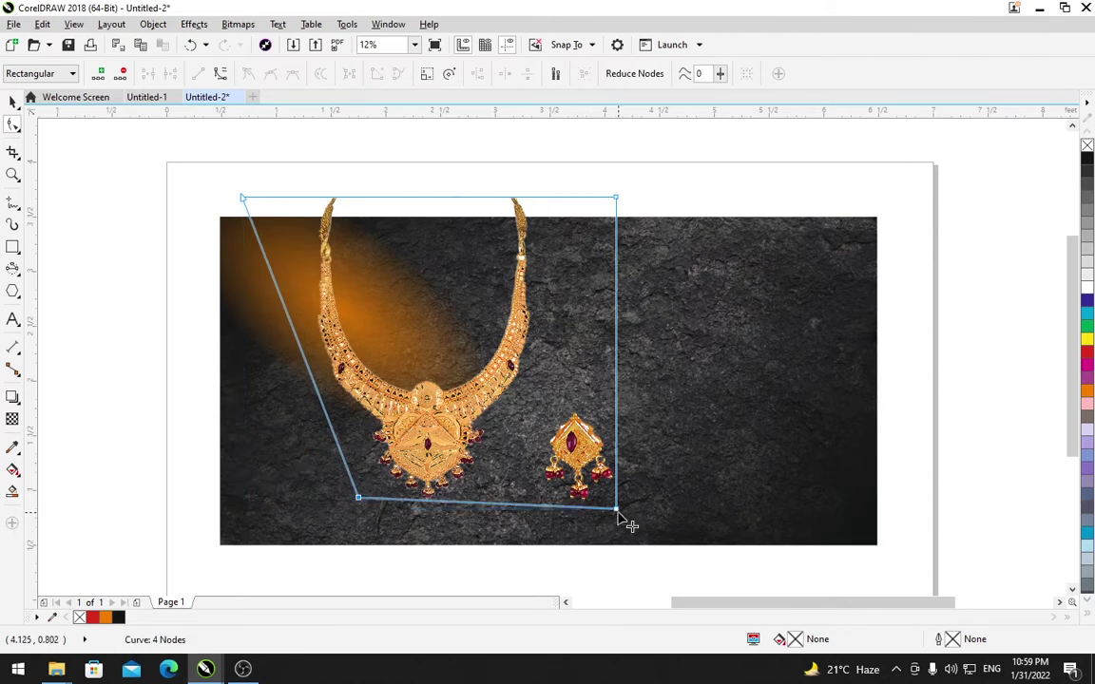
pyautogui.moveTo(617, 510); pyautogui.dragTo(482, 502)
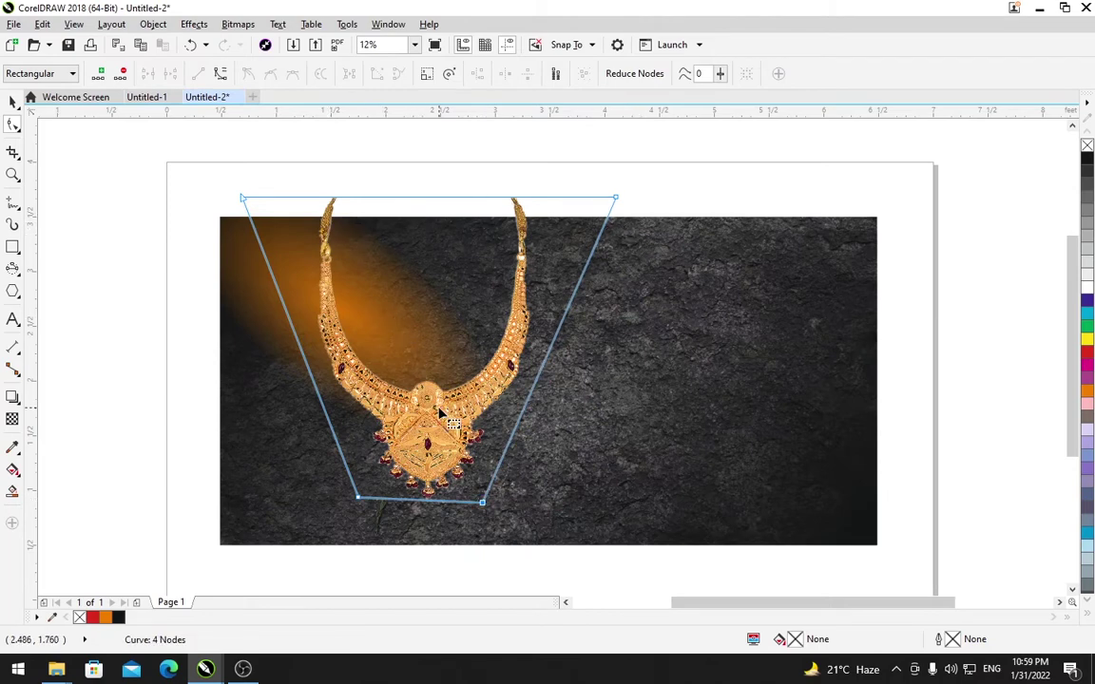
# Shift the necklace toward the banner's left edge, rotate it about 20.6 degrees counterclockwise and scale it to about 272%.
pyautogui.press('space')
pyautogui.click(402, 374)
pyautogui.moveTo(402, 375); pyautogui.dragTo(330, 380)
pyautogui.click(326, 380)
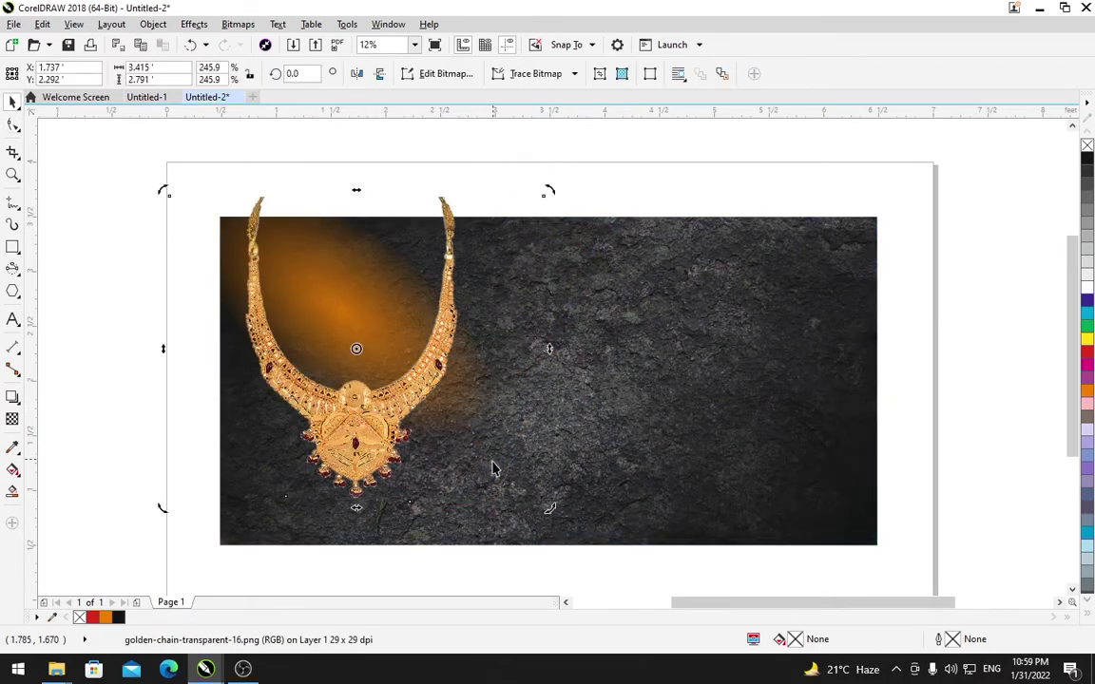
pyautogui.moveTo(551, 507); pyautogui.dragTo(613, 445)
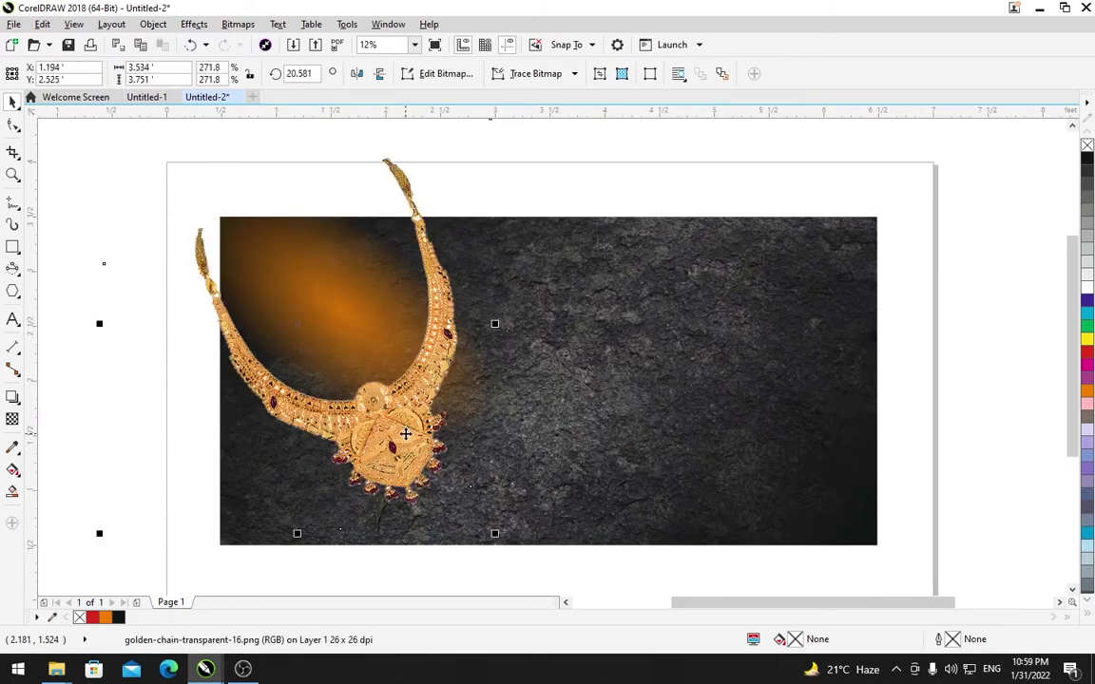
# Enlarge the necklace to about 302%, bring its rotation to about 26 degrees and shift it slightly toward the banner's centre.
pyautogui.moveTo(496, 533); pyautogui.dragTo(542, 532)
pyautogui.moveTo(422, 461)
pyautogui.mouseDown()
pyautogui.moveTo(435, 476)
pyautogui.moveTo(423, 442)
pyautogui.moveTo(433, 455)
pyautogui.mouseUp()
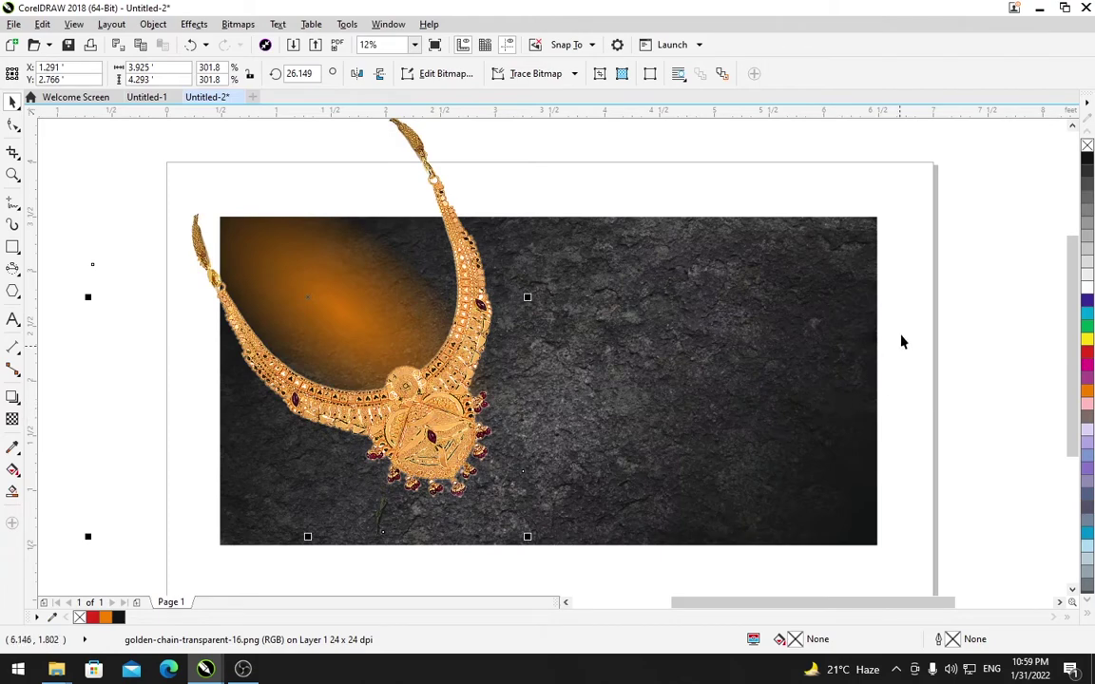
# Import the gold earrings image 538a5d98216bd385a0b53b57814c2ce4, centre it inside the necklace's curve and scale it to about 1.35 ft square.
pyautogui.rightClick(899, 252)
pyautogui.click(931, 328)
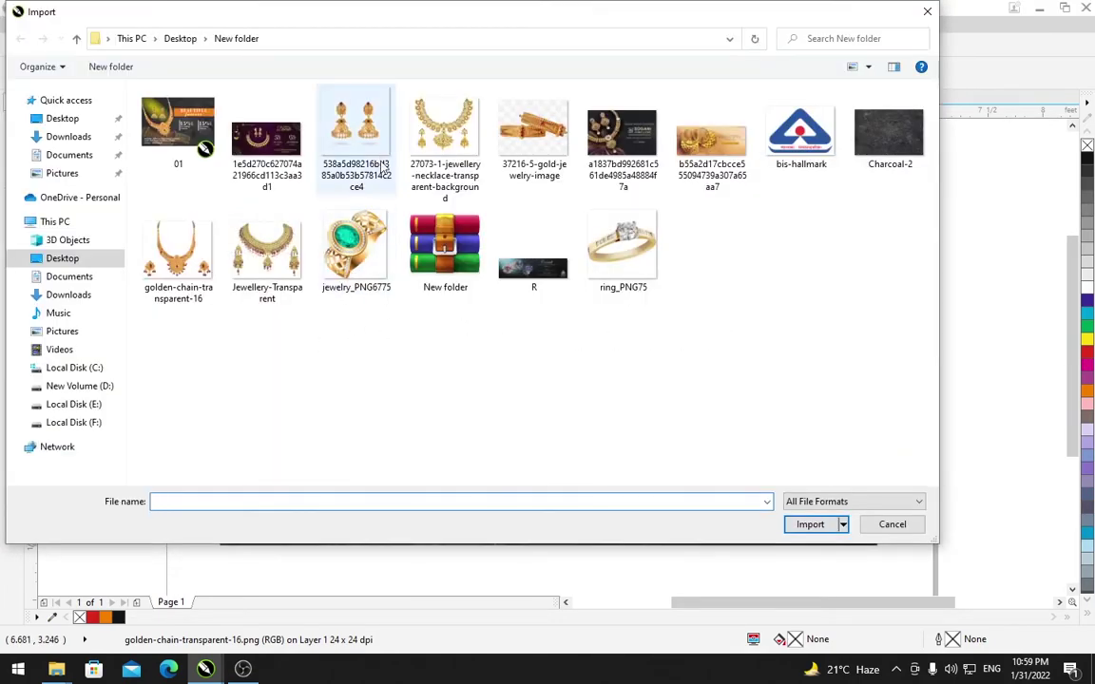
pyautogui.doubleClick(344, 143)
pyautogui.moveTo(275, 238); pyautogui.dragTo(375, 329)
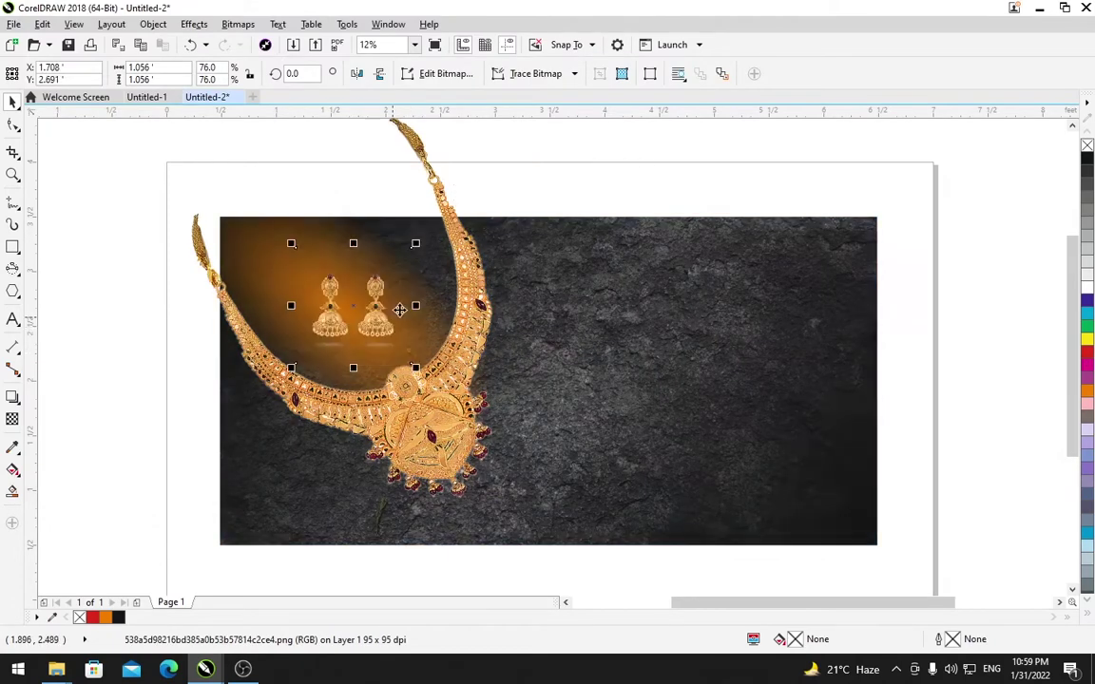
pyautogui.moveTo(414, 243); pyautogui.dragTo(432, 234)
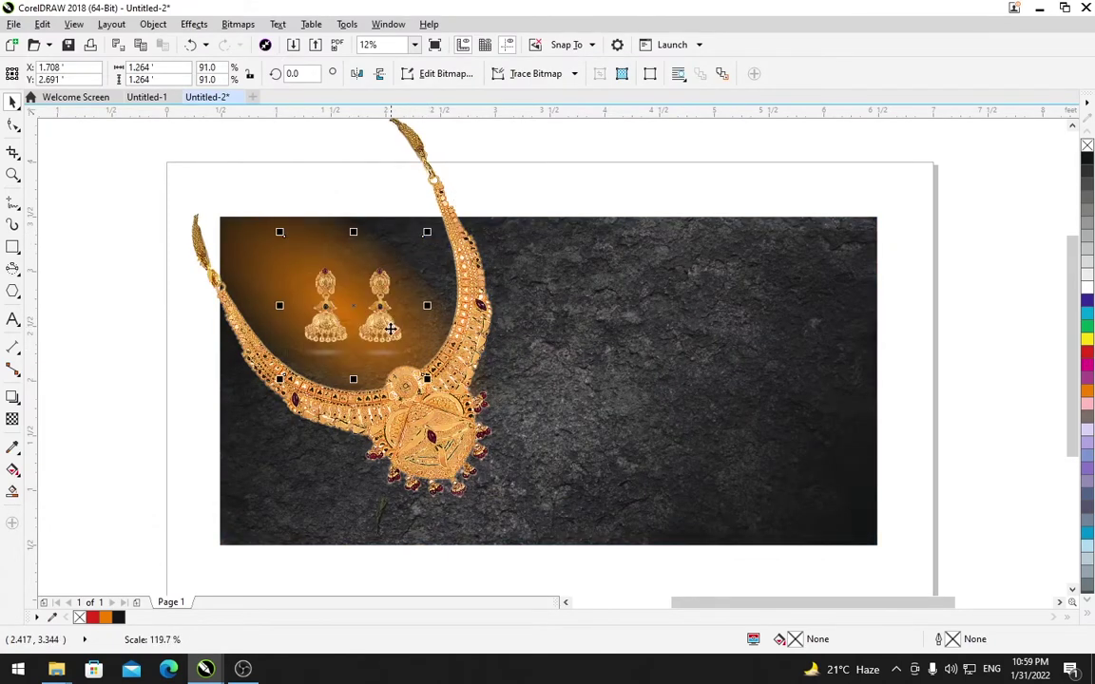
pyautogui.moveTo(352, 283); pyautogui.dragTo(384, 319)
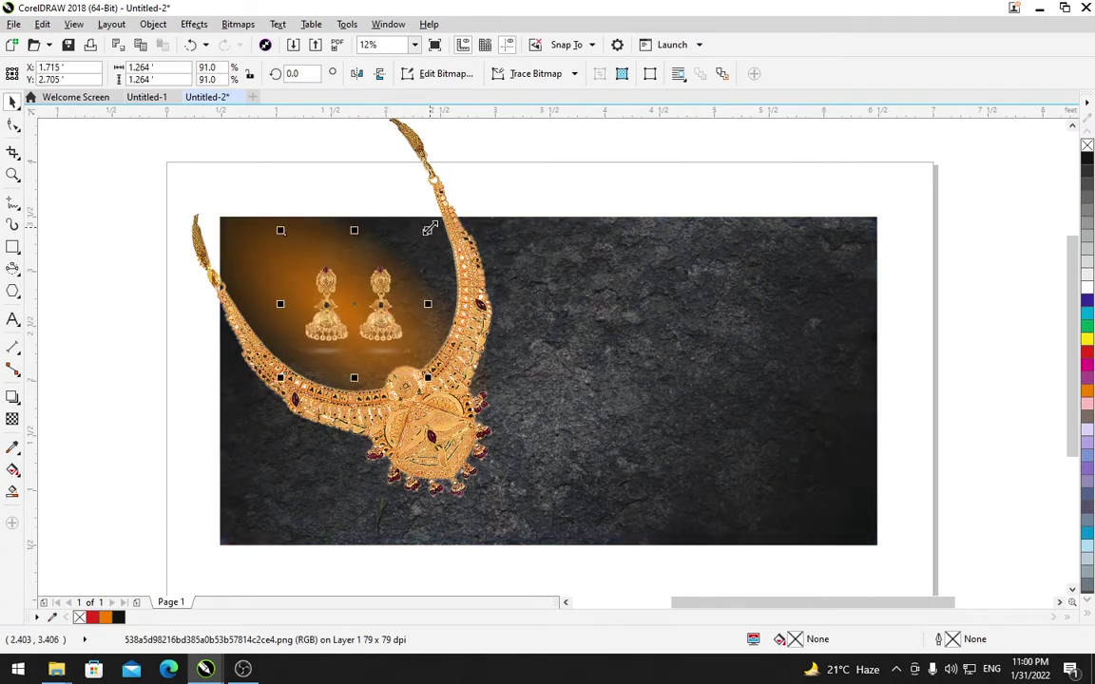
pyautogui.moveTo(429, 229); pyautogui.dragTo(435, 219)
pyautogui.moveTo(357, 297); pyautogui.dragTo(395, 333)
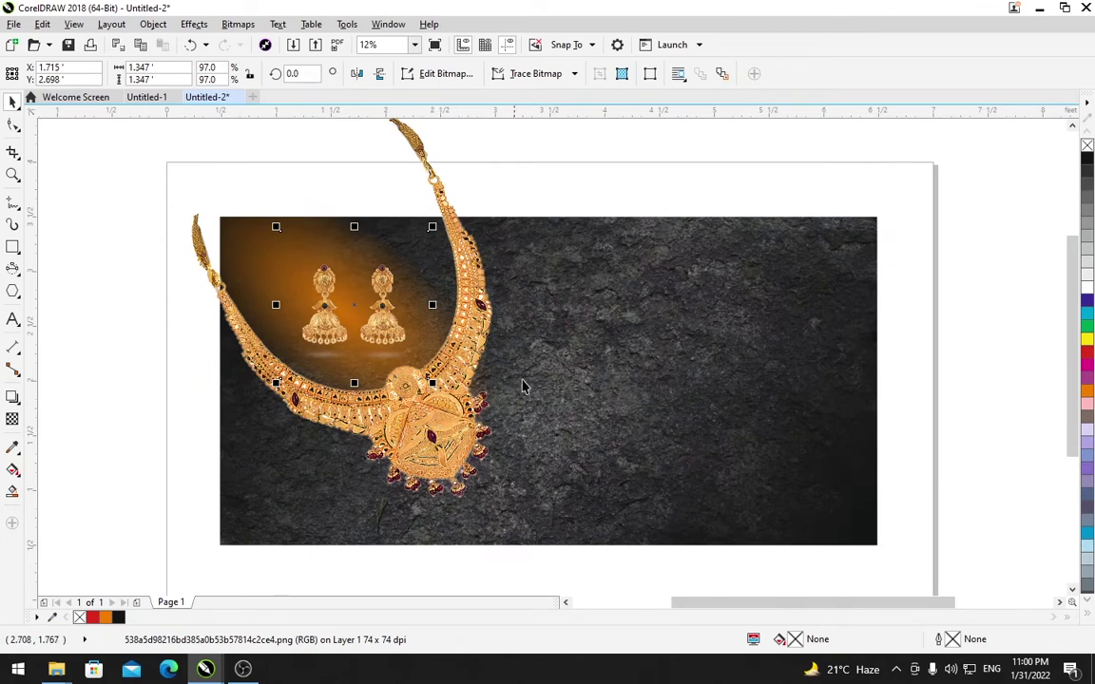
# Group the earrings with the necklace and move the group aside, past the banner's right edge.
pyautogui.keyDown('shift'); pyautogui.click(433, 185); pyautogui.keyUp('shift')
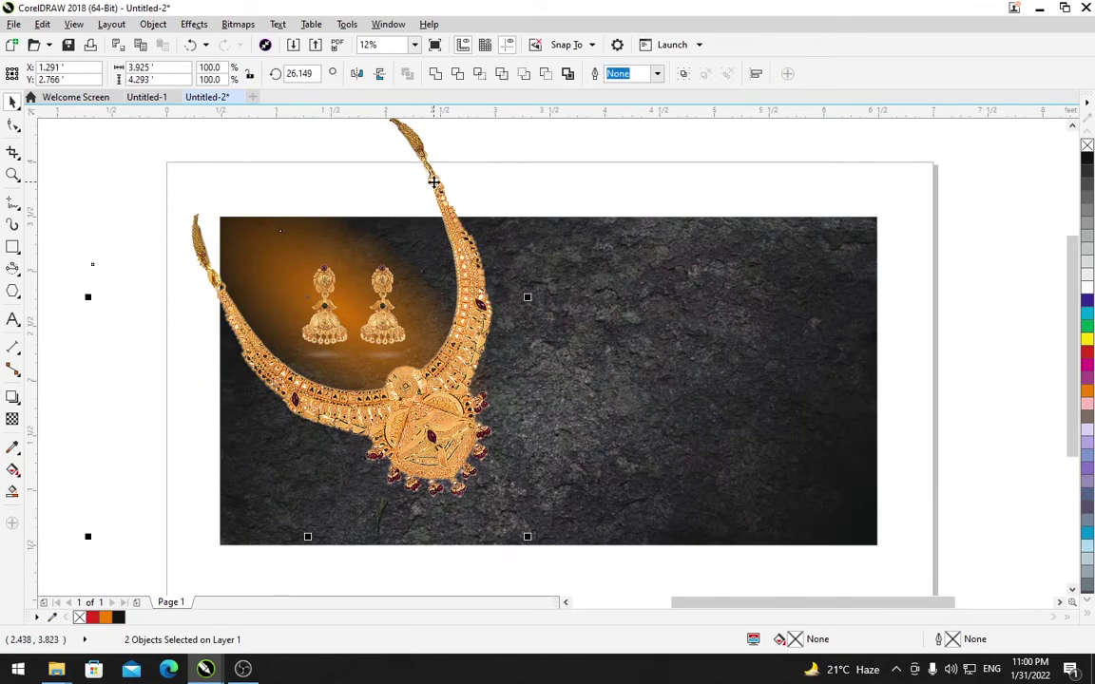
pyautogui.hotkey('ctrl', 'g')
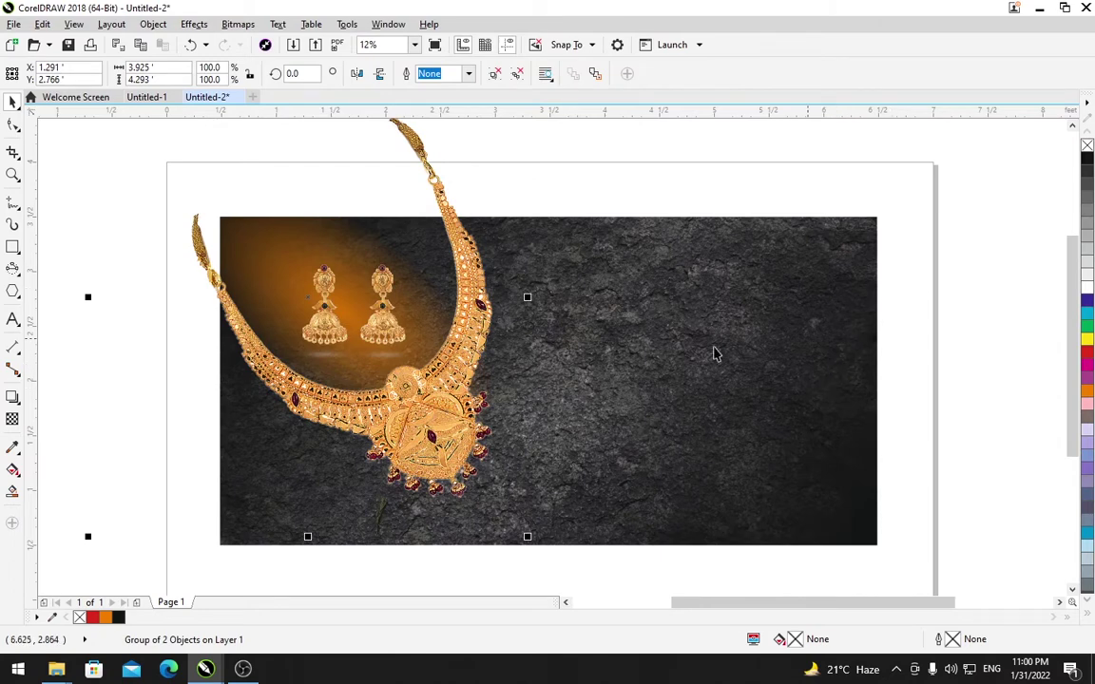
pyautogui.moveTo(378, 373); pyautogui.dragTo(979, 377)
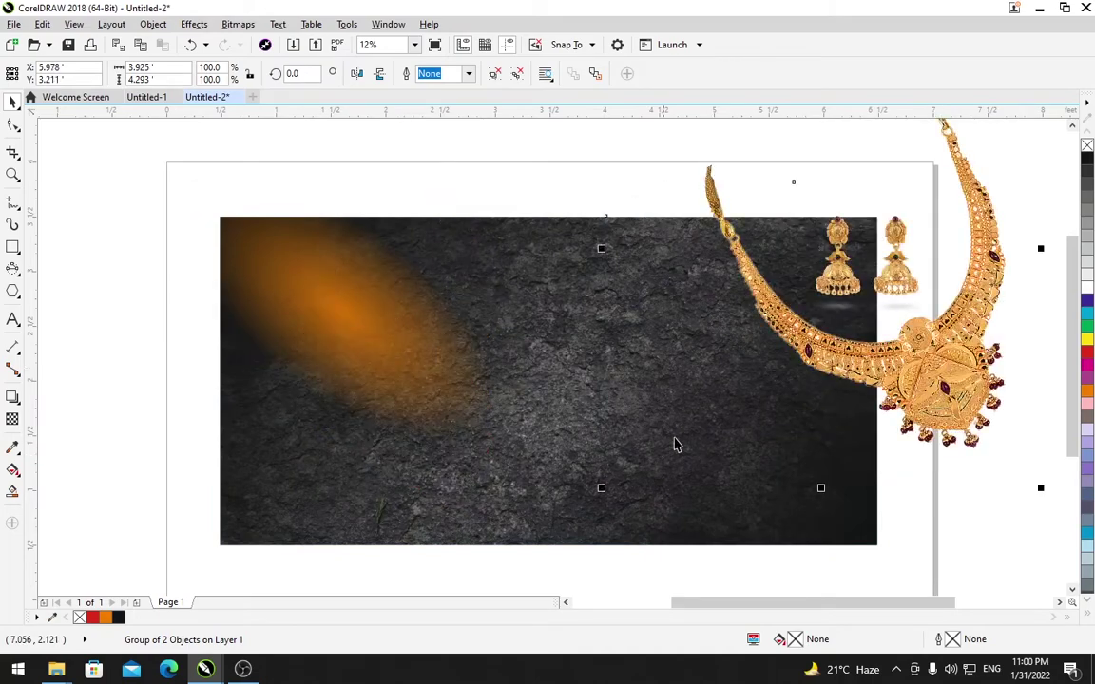
pyautogui.moveTo(725, 385); pyautogui.dragTo(858, 378)
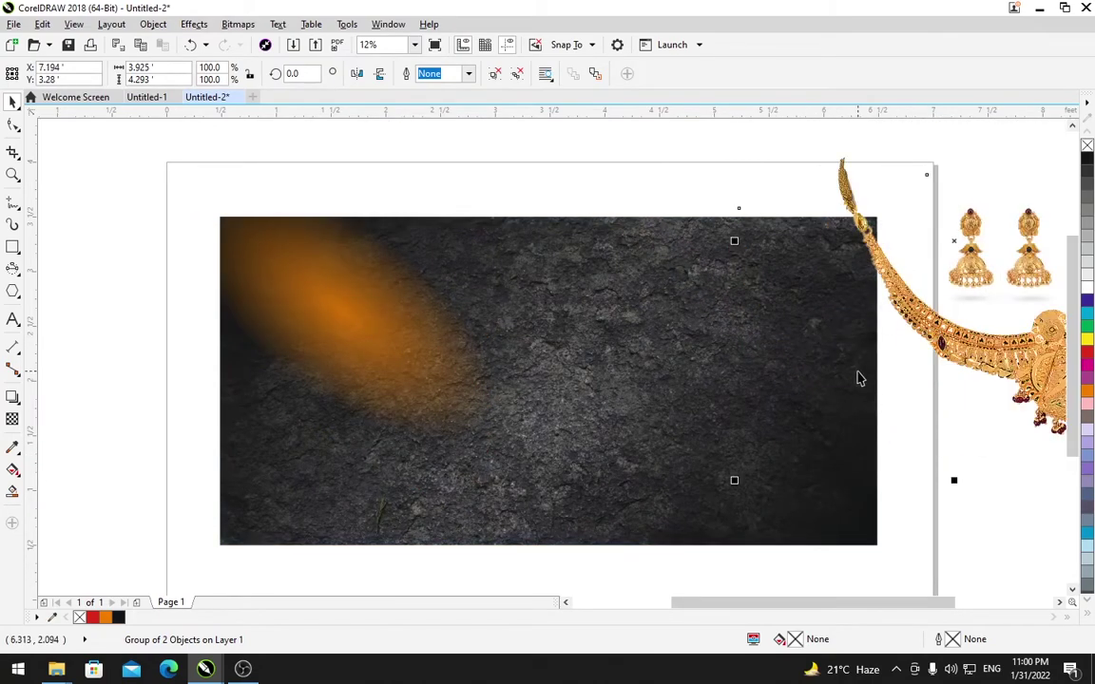
# Import 37216-5-gold-jewelry-image and place the bangles at about 4.16 by 1.71 ft over the banner's lower-left part.
pyautogui.click(445, 192)
pyautogui.rightClick(444, 194)
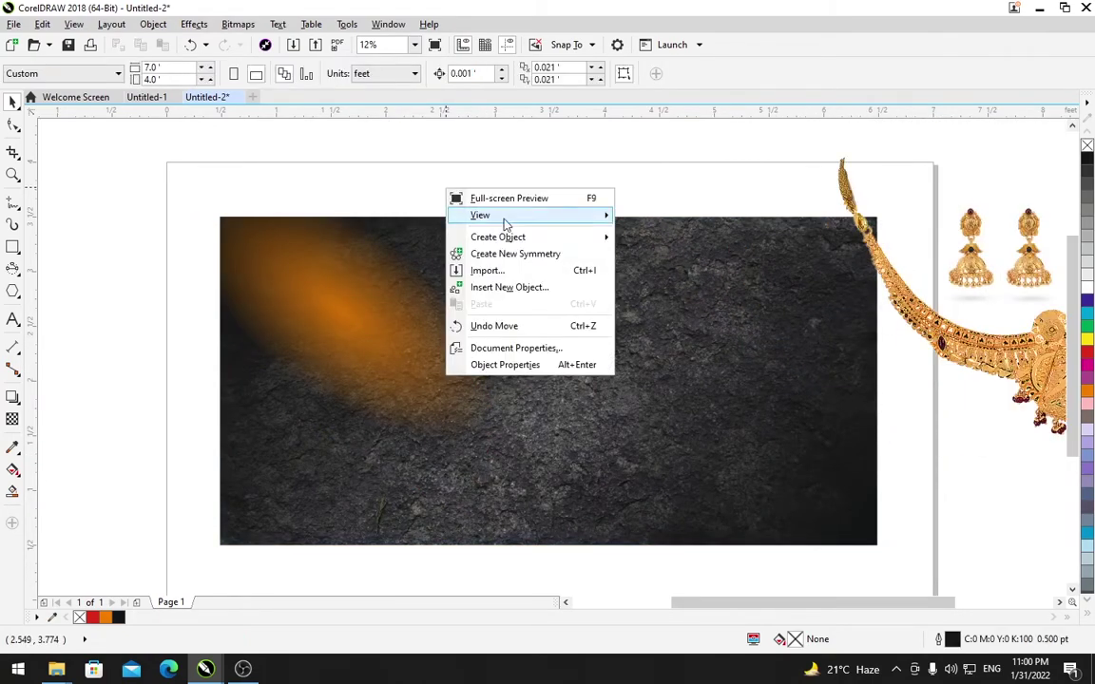
pyautogui.click(521, 276)
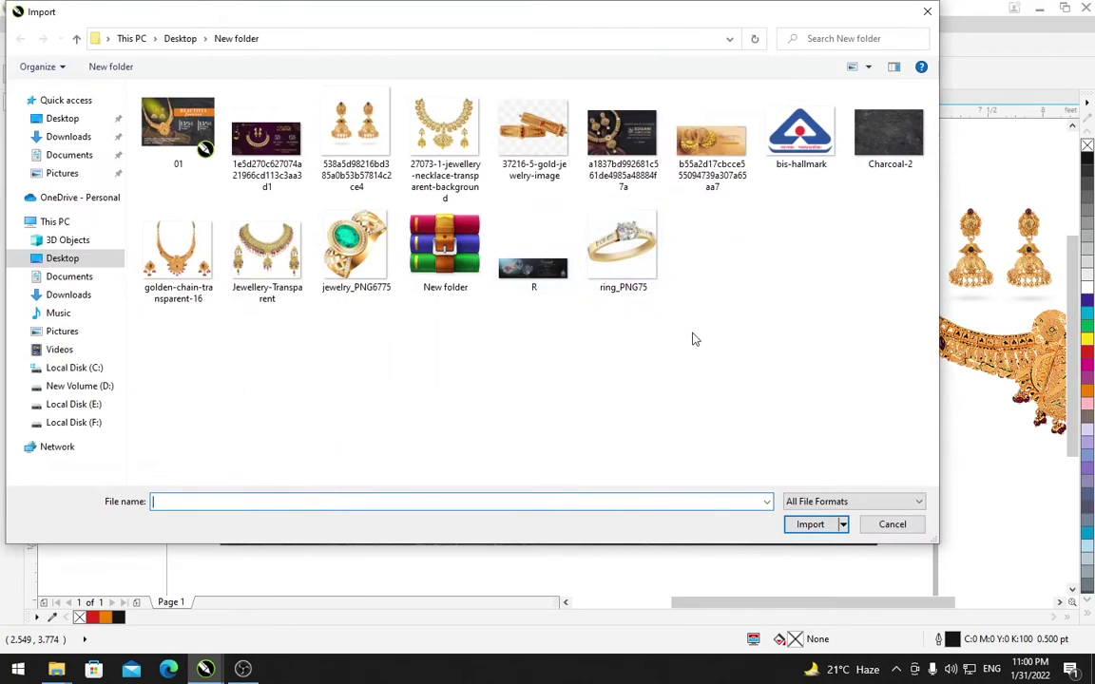
pyautogui.click(549, 147)
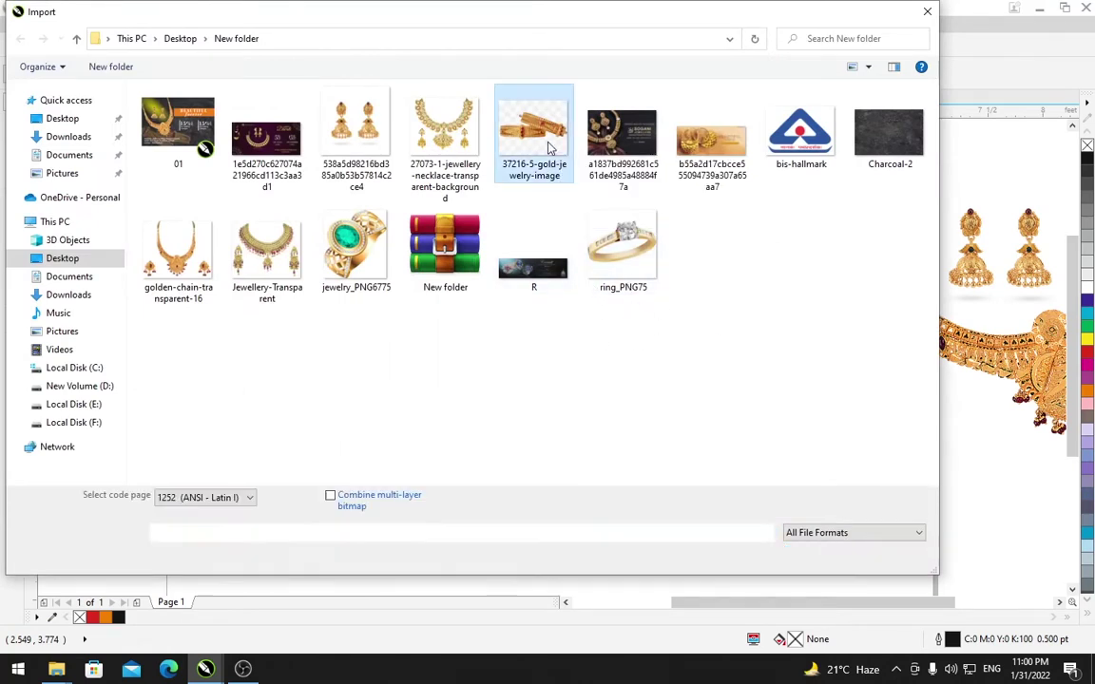
pyautogui.click(803, 558)
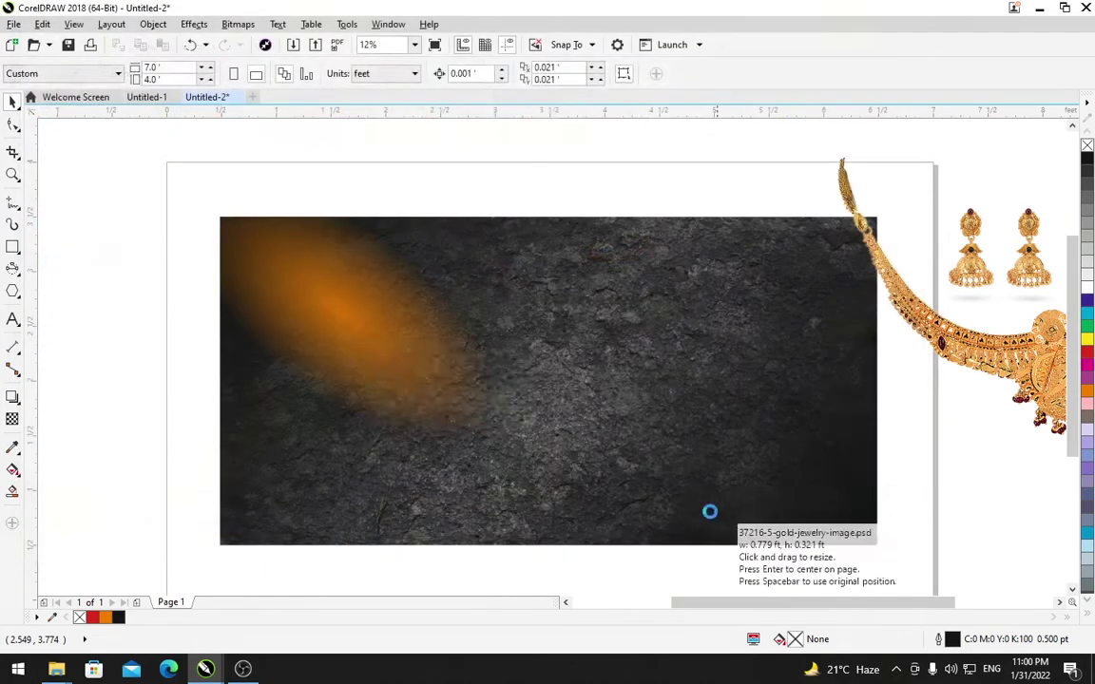
pyautogui.moveTo(238, 298); pyautogui.dragTo(670, 545)
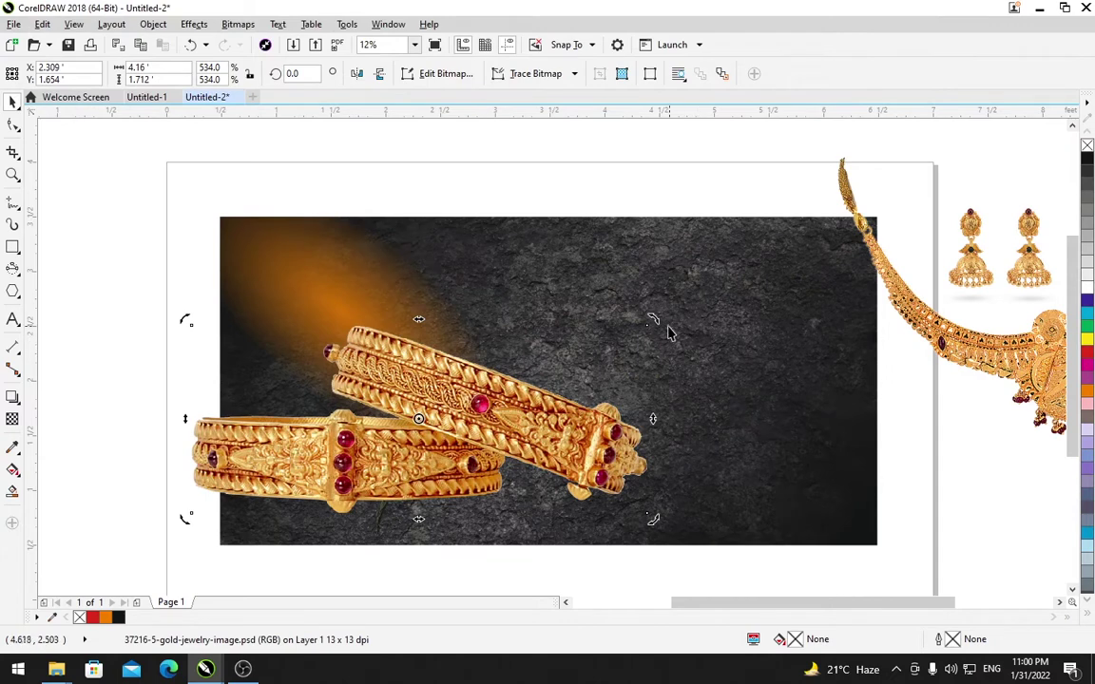
# Scale the bangles to about 440%, rotate them about 17 degrees clockwise and move them into the banner's lower-left corner.
pyautogui.moveTo(655, 317); pyautogui.dragTo(571, 391)
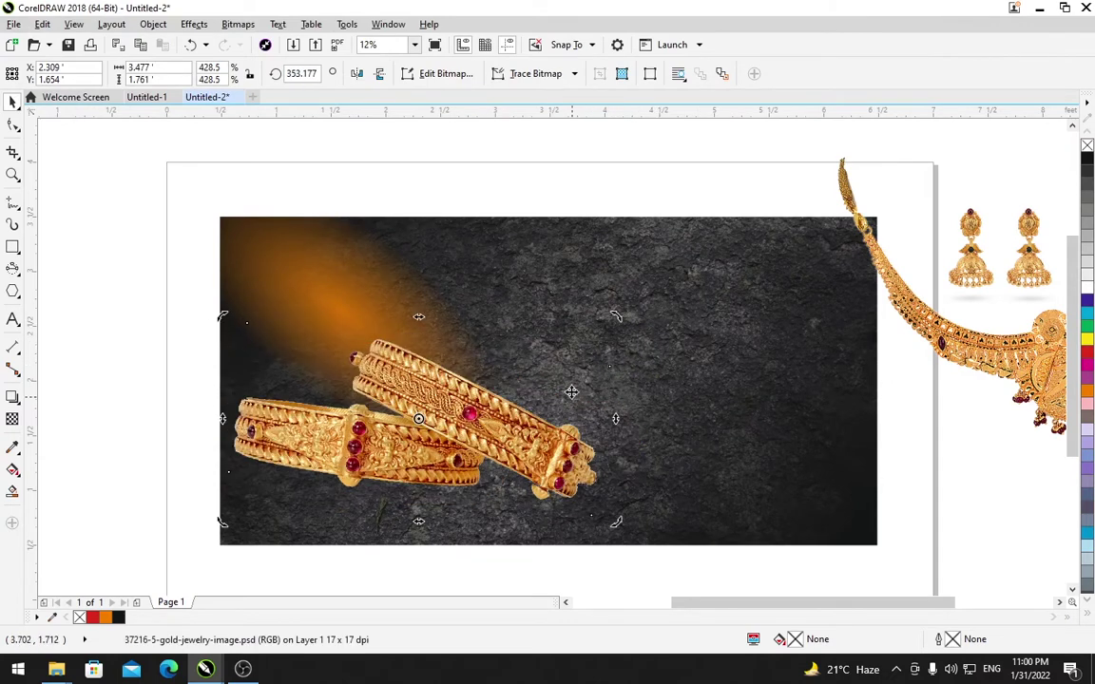
pyautogui.click(456, 377)
pyautogui.moveTo(452, 424); pyautogui.dragTo(439, 481)
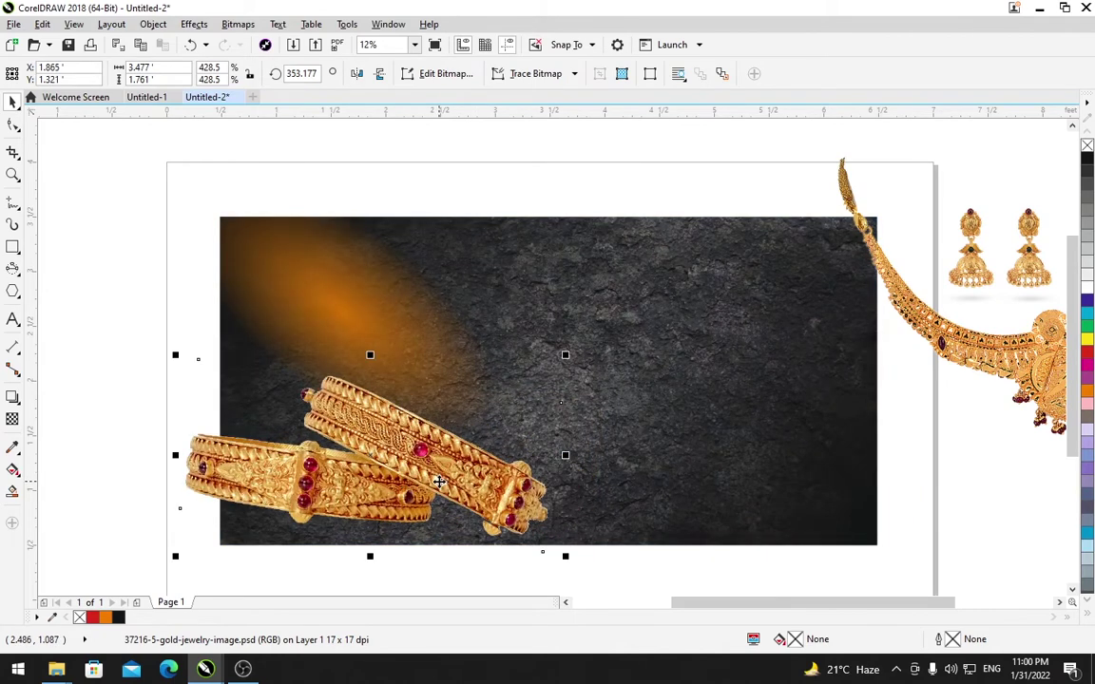
pyautogui.click(439, 482)
pyautogui.moveTo(570, 359); pyautogui.dragTo(586, 384)
pyautogui.click(446, 450)
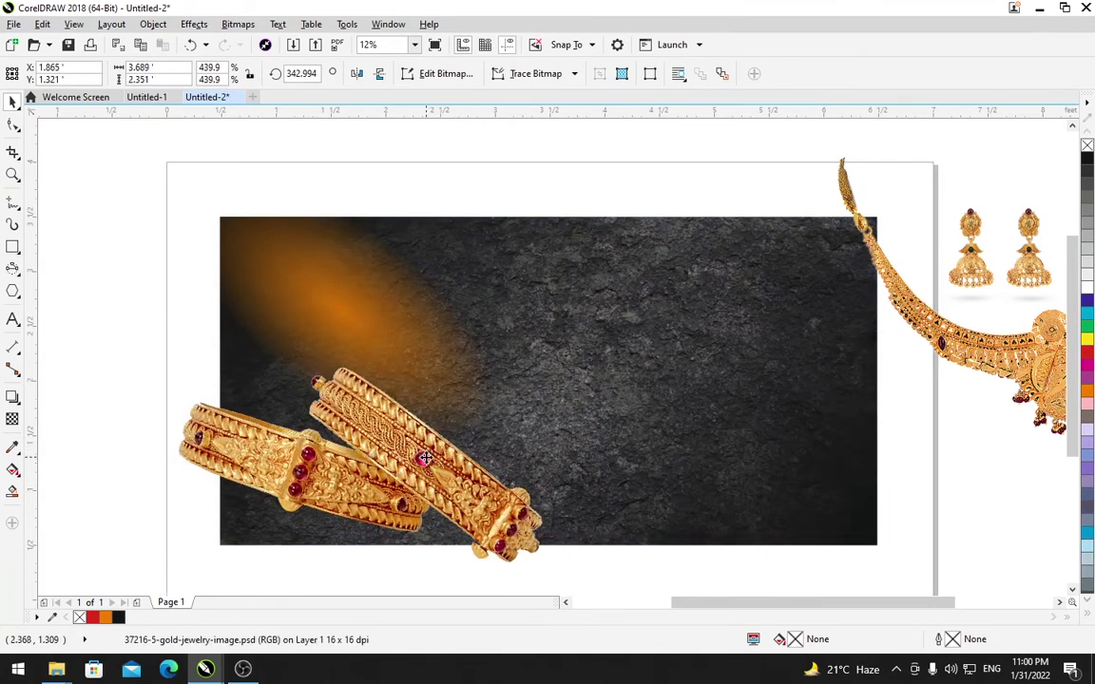
pyautogui.moveTo(425, 454); pyautogui.dragTo(434, 457)
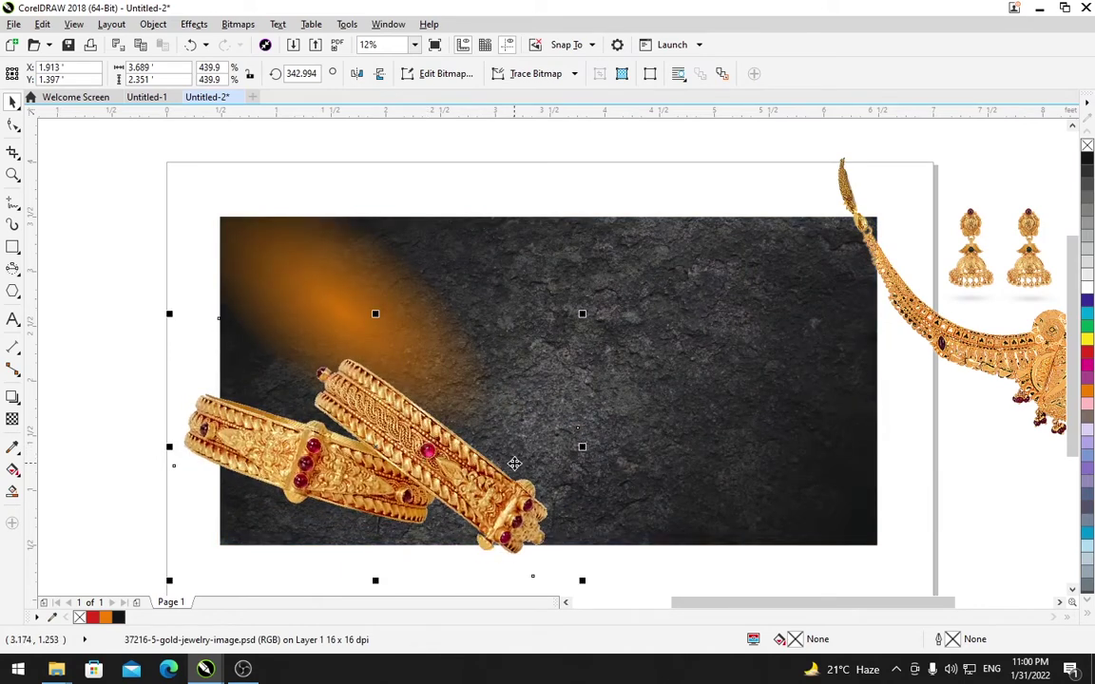
# Apply a uniform transparency of 71 to the bangles image.
pyautogui.click(14, 420)
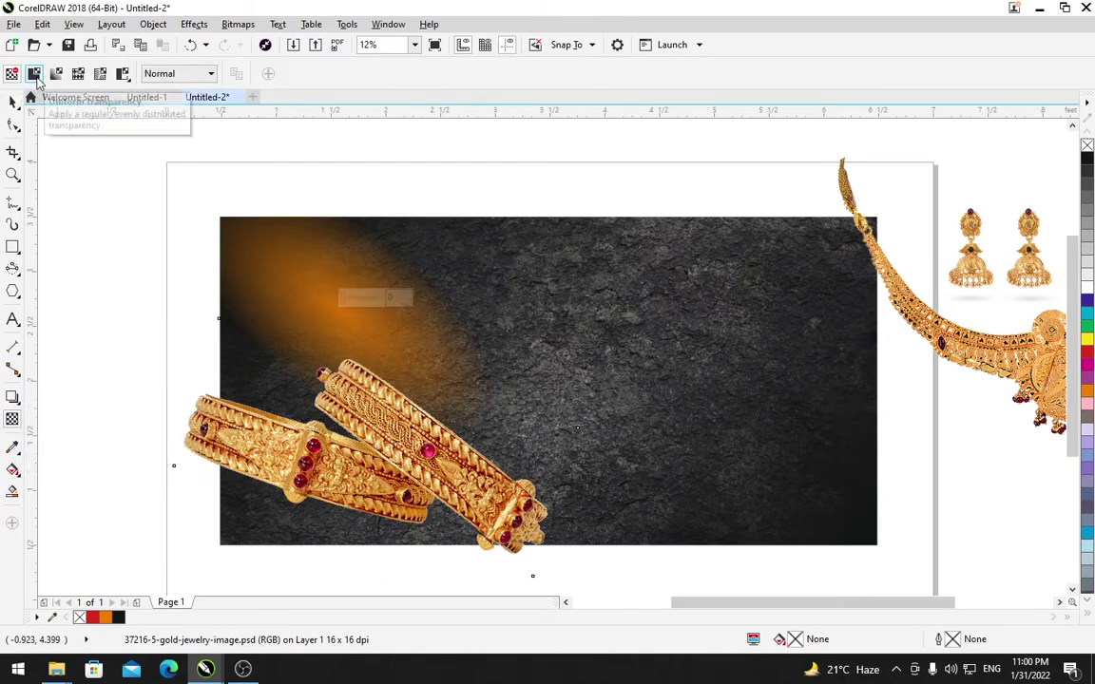
pyautogui.click(34, 75)
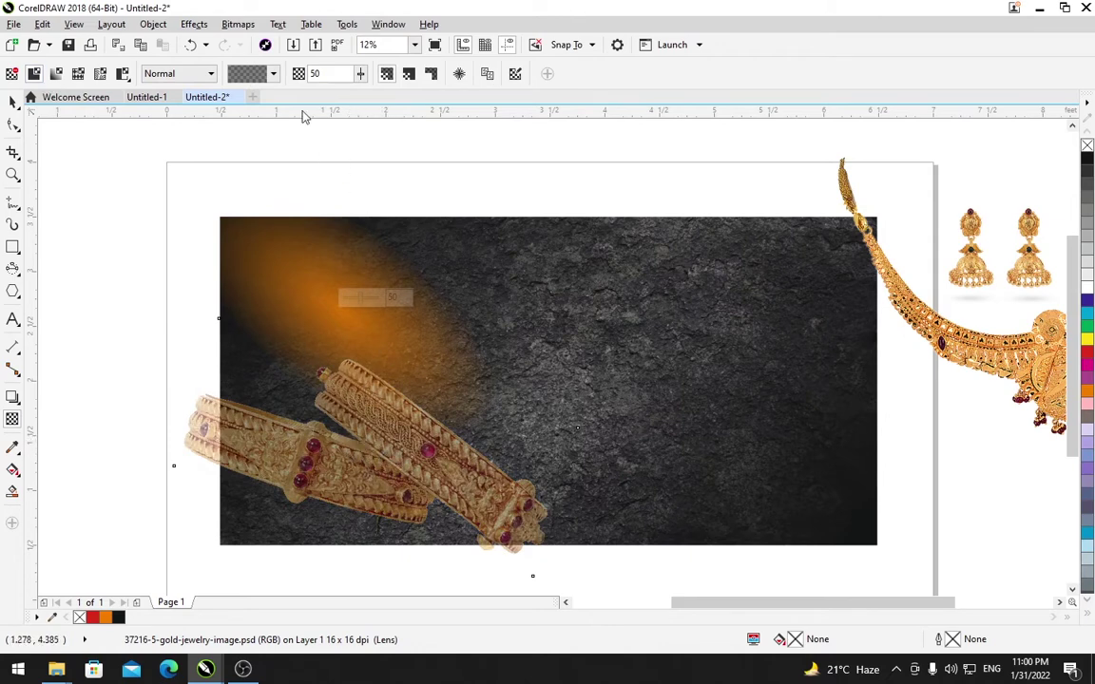
pyautogui.click(360, 75)
pyautogui.moveTo(349, 94); pyautogui.dragTo(384, 100)
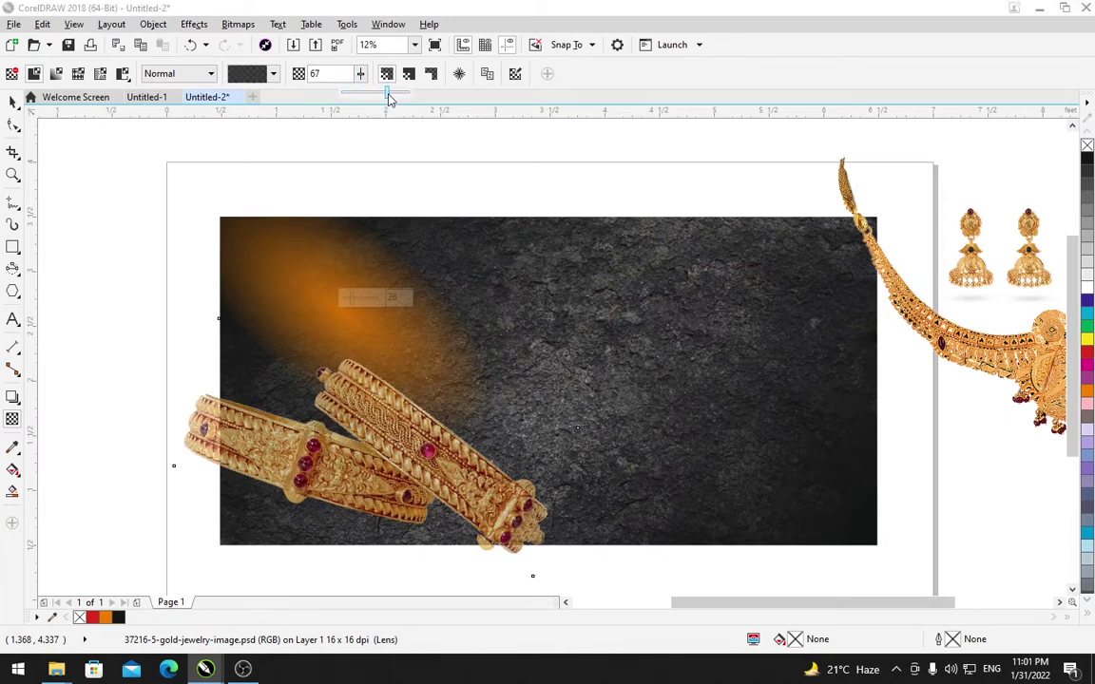
pyautogui.moveTo(393, 99); pyautogui.dragTo(393, 99)
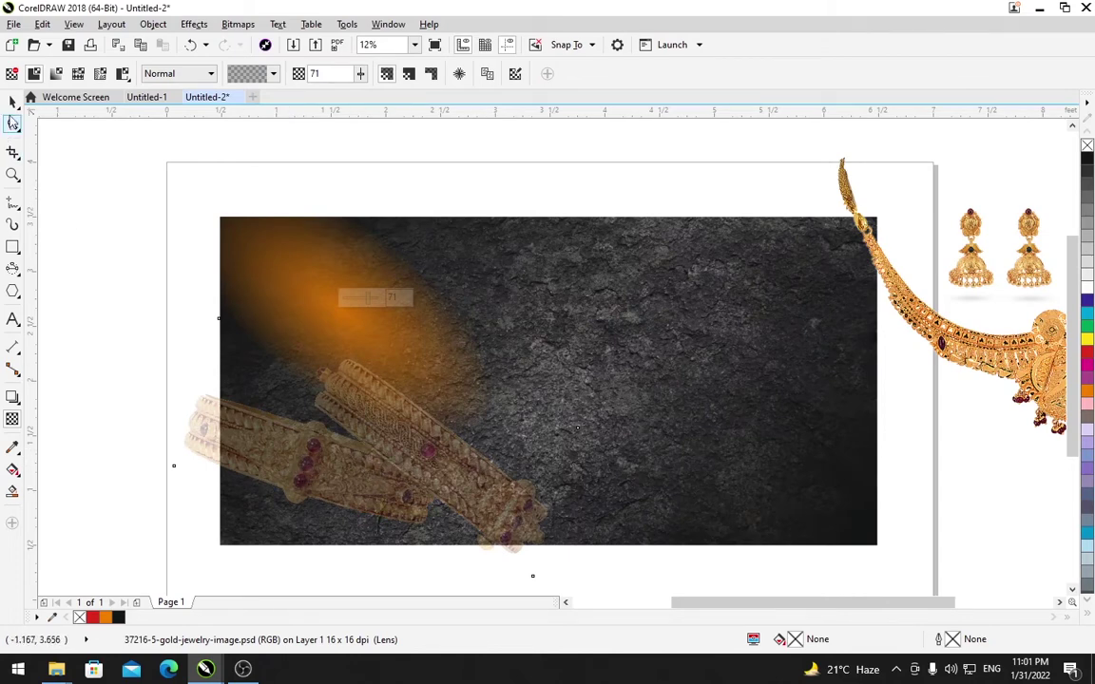
# Shift the faded bangles about 0.2 ft to the right and PowerClip them inside the banner rectangle.
pyautogui.click(13, 102)
pyautogui.moveTo(372, 471); pyautogui.dragTo(406, 429)
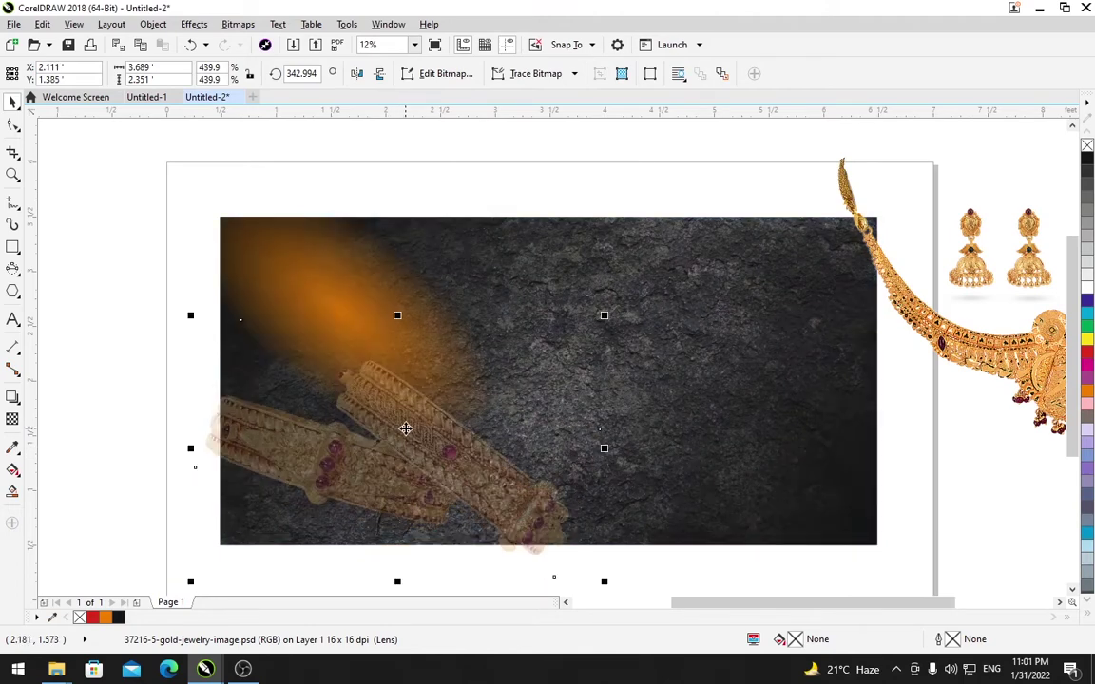
pyautogui.rightClick(406, 429)
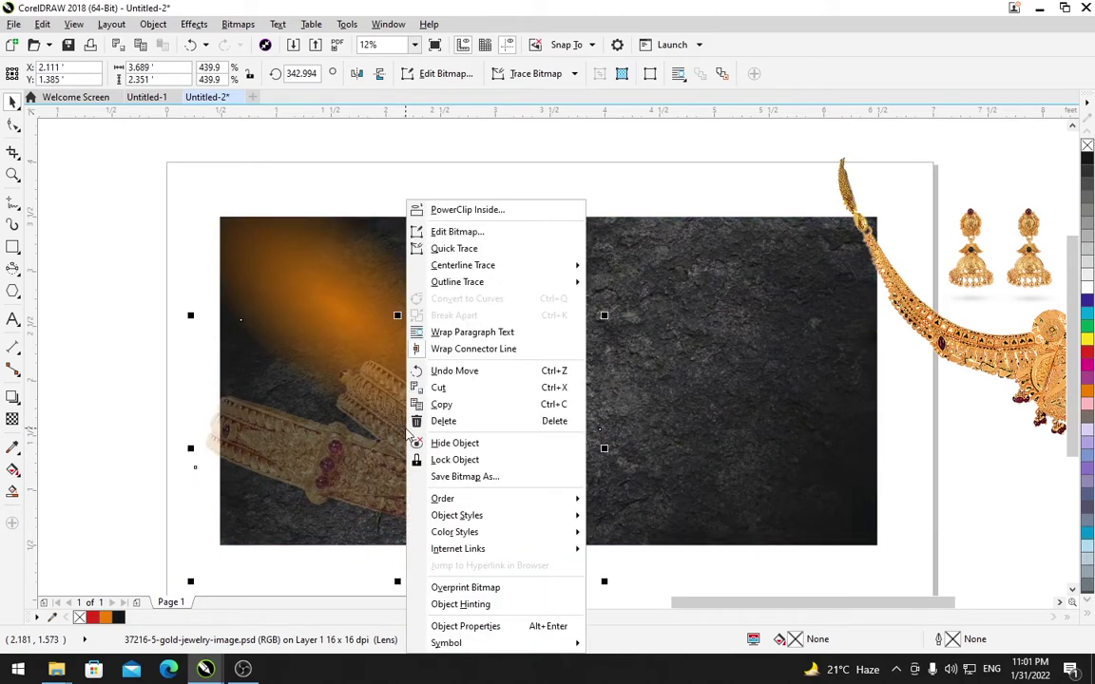
pyautogui.click(514, 213)
pyautogui.click(532, 241)
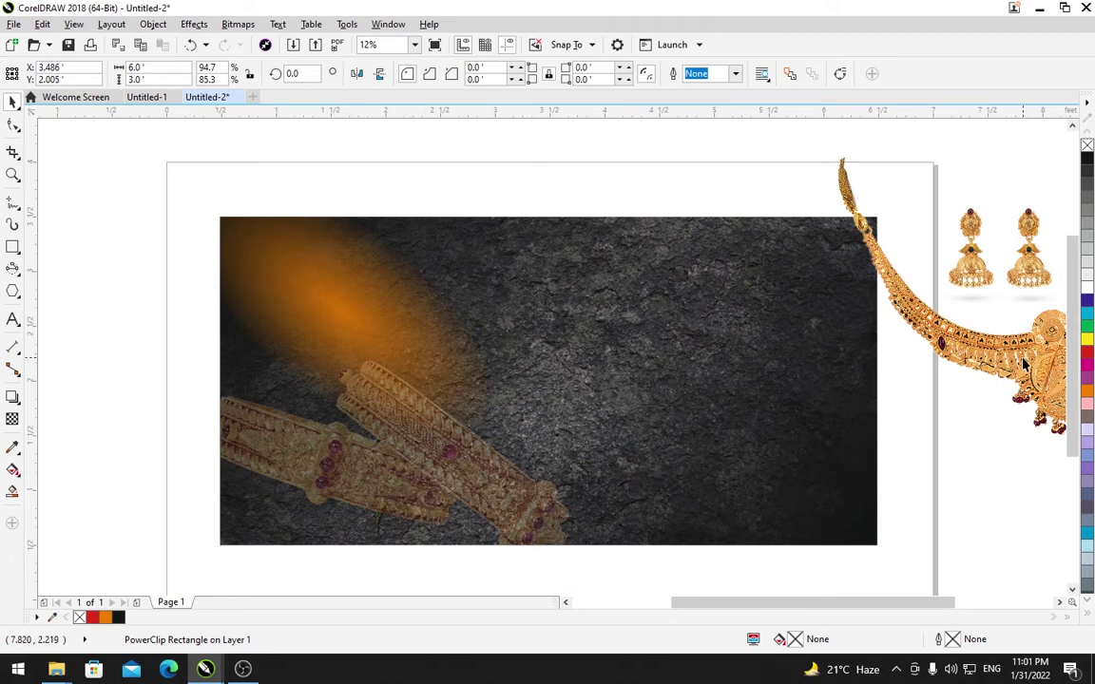
# Move the necklace and earrings group back over the banner's left half, PowerClip it inside the banner rectangle and deselect.
pyautogui.moveTo(1024, 364); pyautogui.dragTo(446, 468)
pyautogui.rightClick(447, 409)
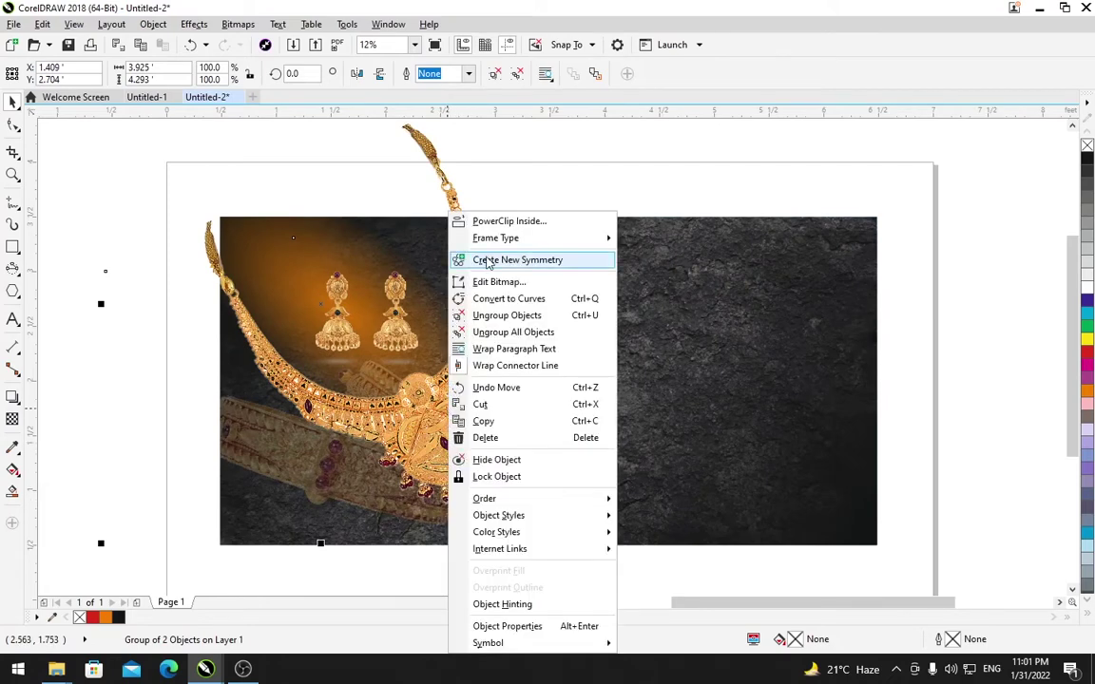
pyautogui.click(532, 223)
pyautogui.click(696, 264)
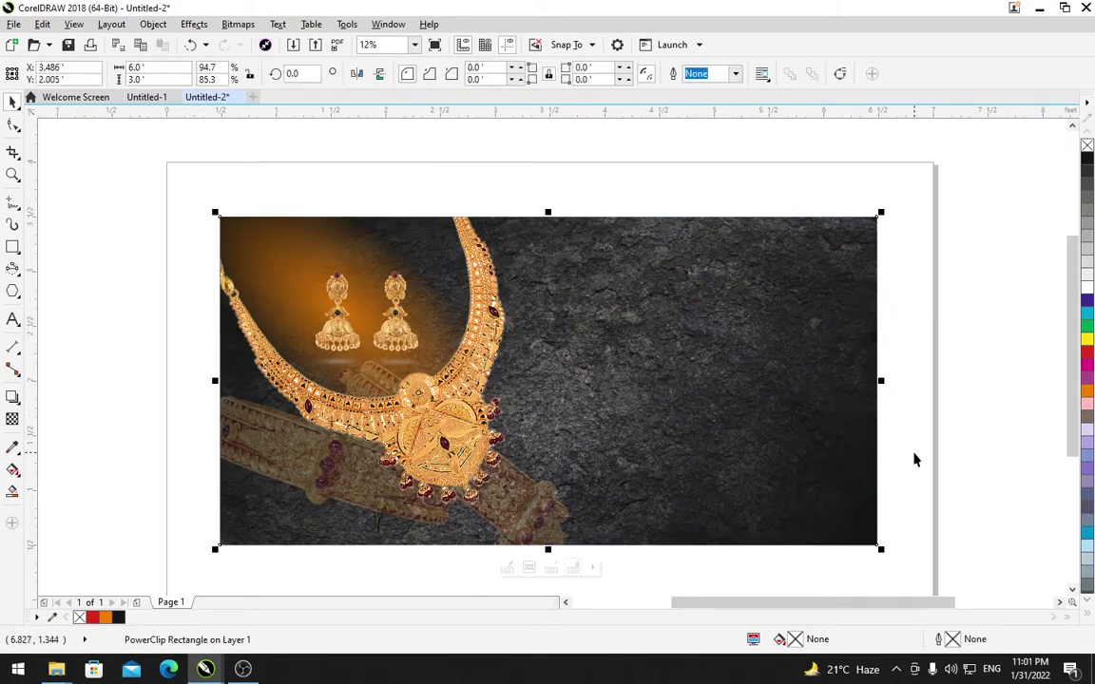
pyautogui.scroll(1, 913, 460)
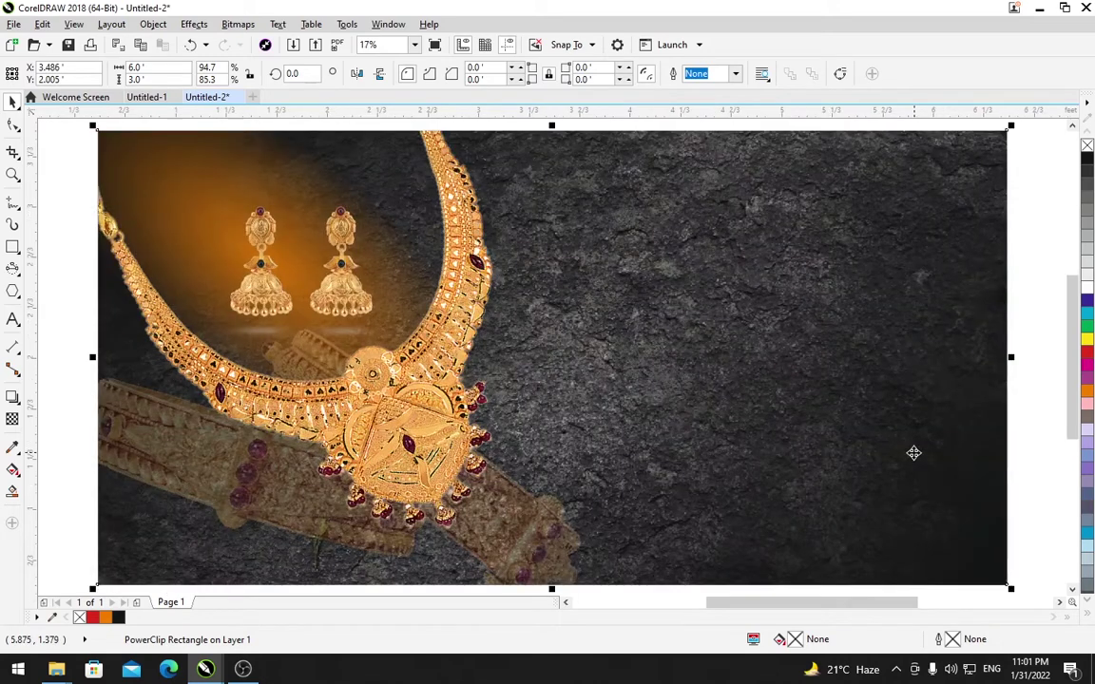
pyautogui.click(1036, 274)
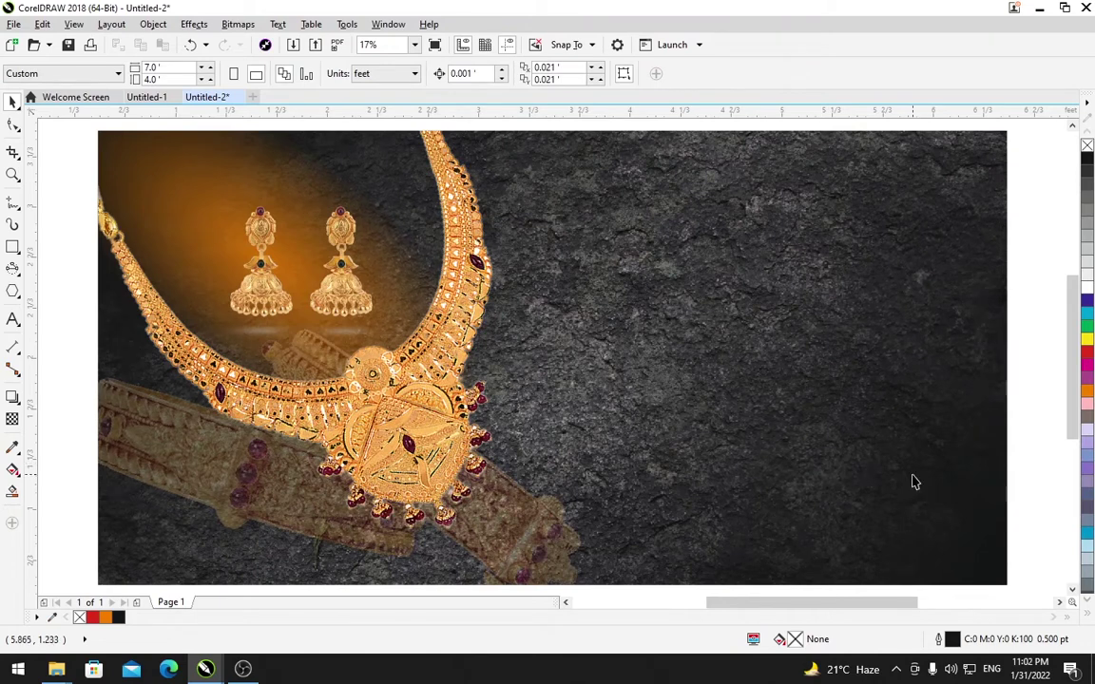
# Draw a rectangle about 3.23 by 0.76 ft from the banner's right edge toward the necklace, fill it orange and remove its outline.
pyautogui.press('F6')
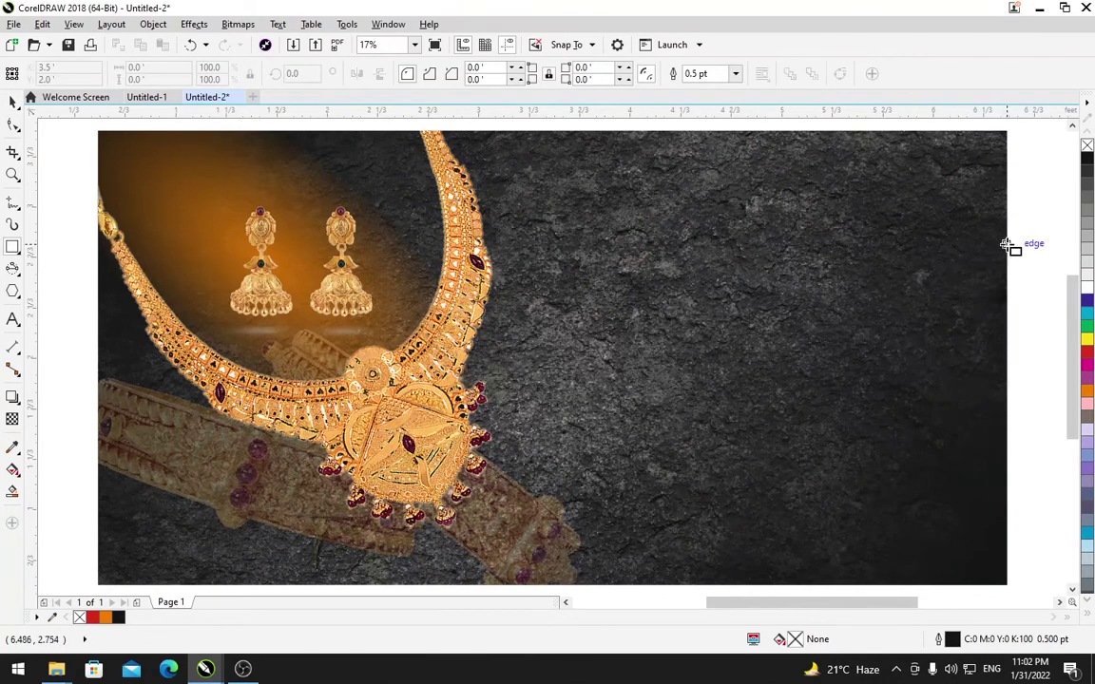
pyautogui.moveTo(1005, 245); pyautogui.dragTo(514, 363)
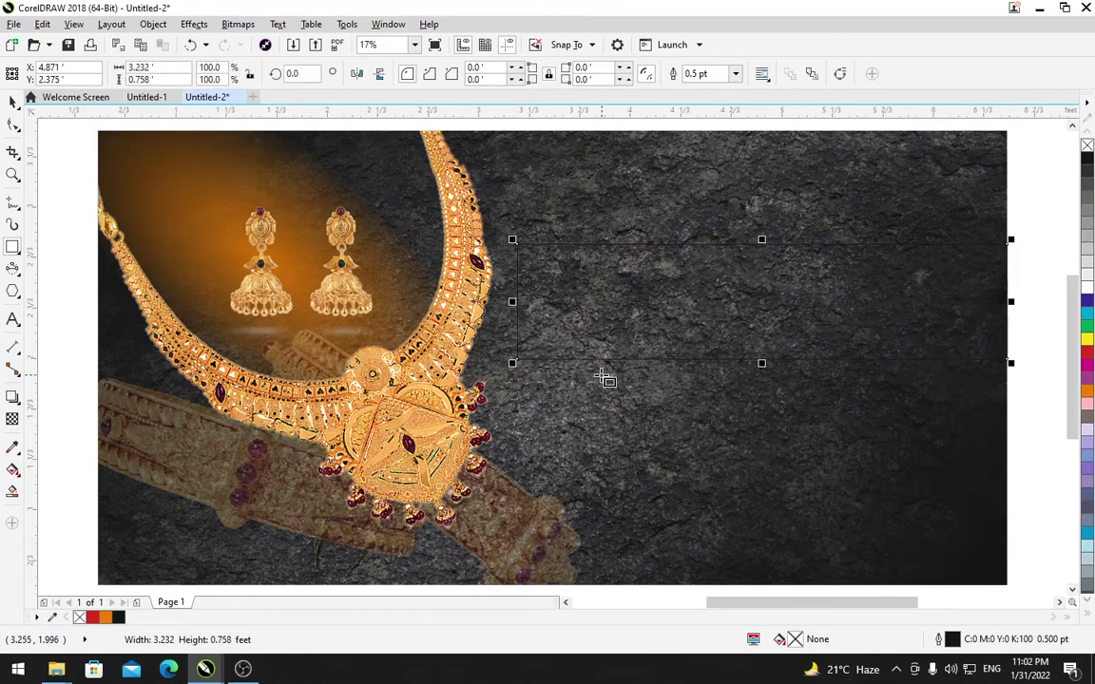
pyautogui.click(1086, 391)
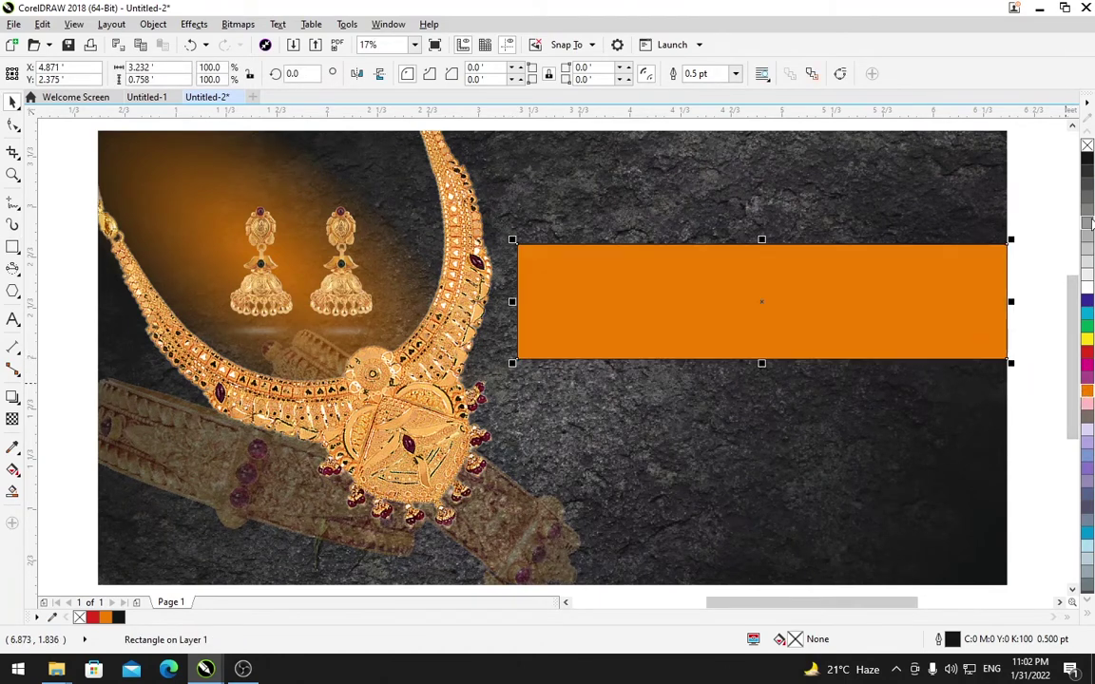
pyautogui.rightClick(1086, 145)
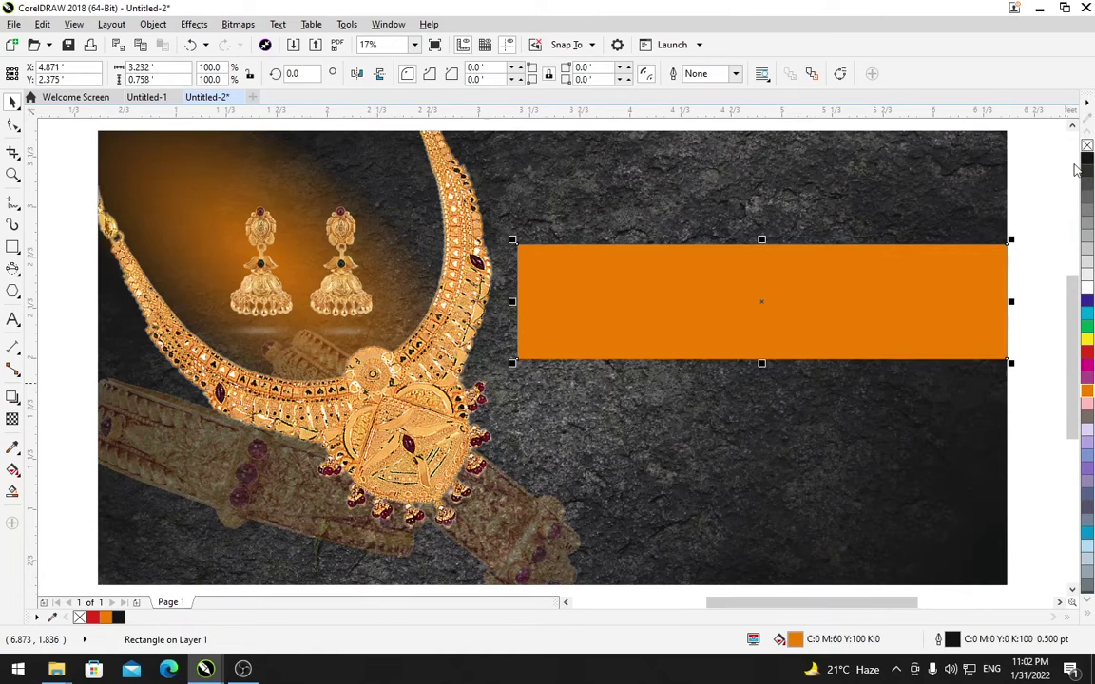
pyautogui.click(1026, 288)
# Add the artistic text lines "BEAUTIFUL" and "forever" on the orange bar, enlarging them to about 240 pt and 165 pt.
pyautogui.press('F8')
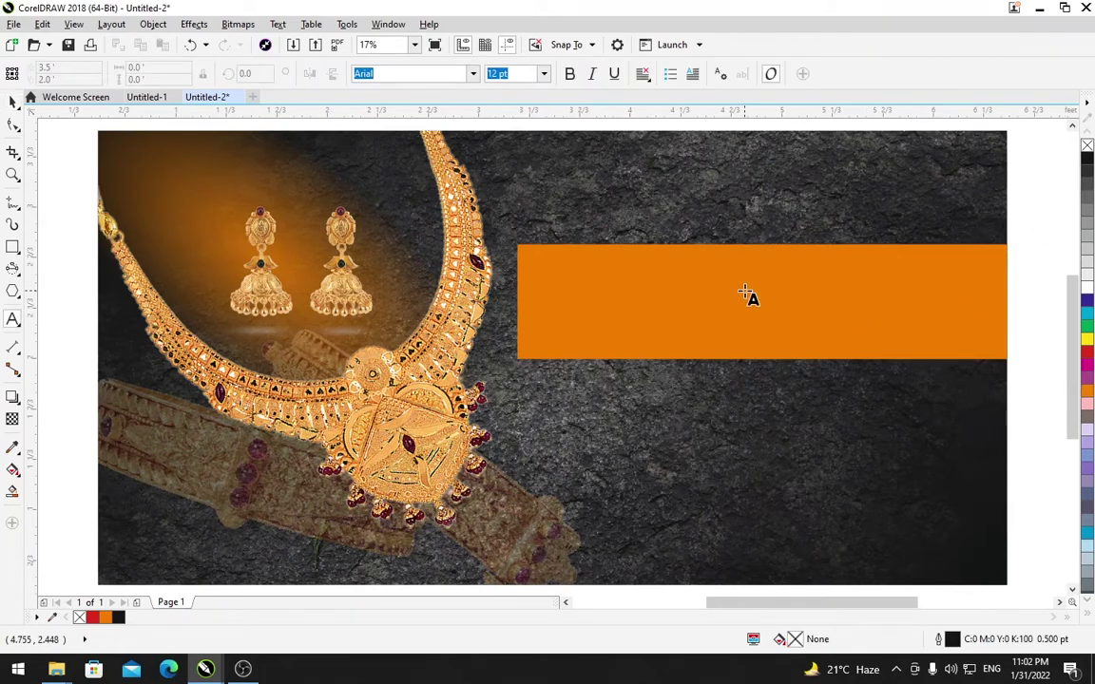
pyautogui.click(865, 380)
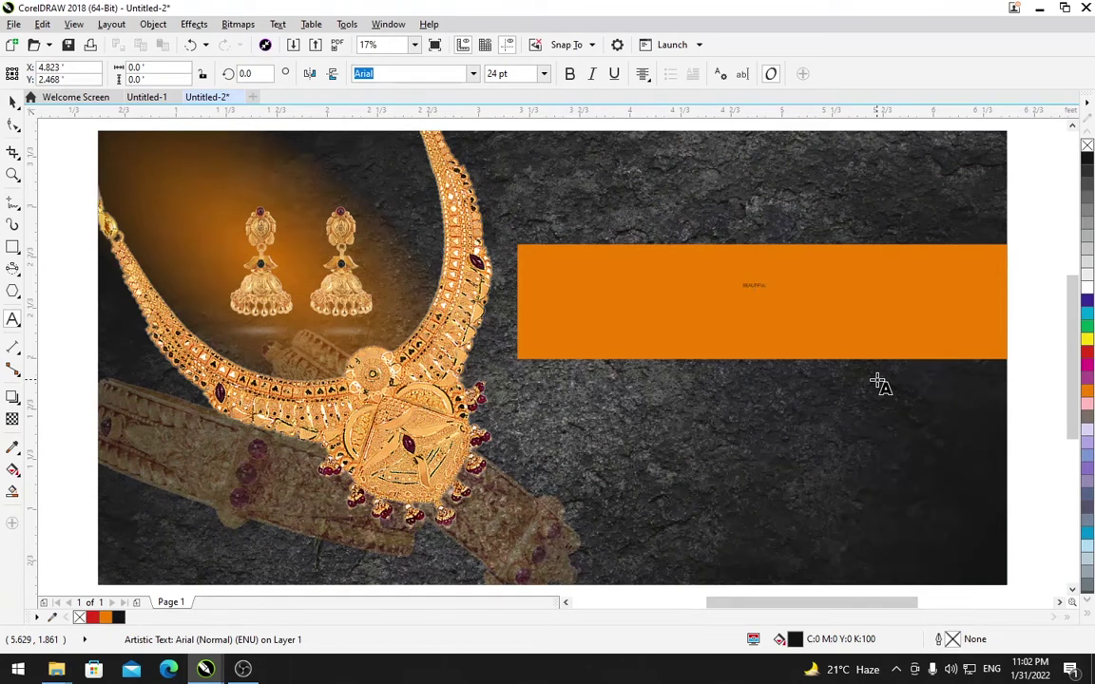
pyautogui.hotkey('ctrl', 'space')
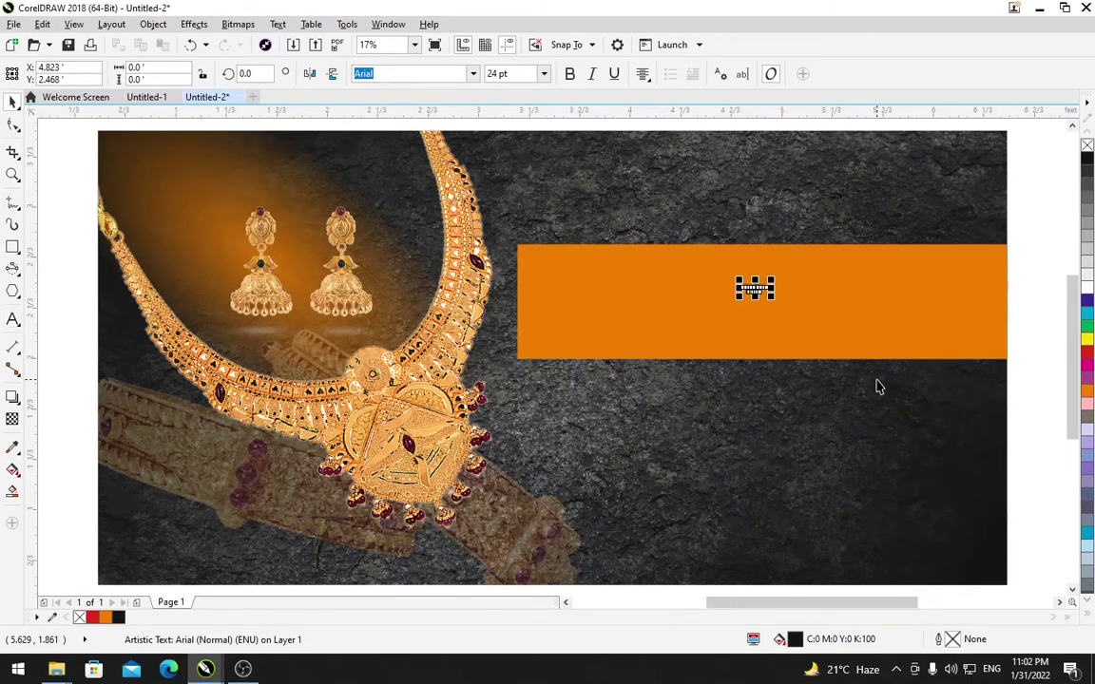
pyautogui.moveTo(774, 300); pyautogui.dragTo(833, 338)
pyautogui.moveTo(775, 280); pyautogui.dragTo(870, 323)
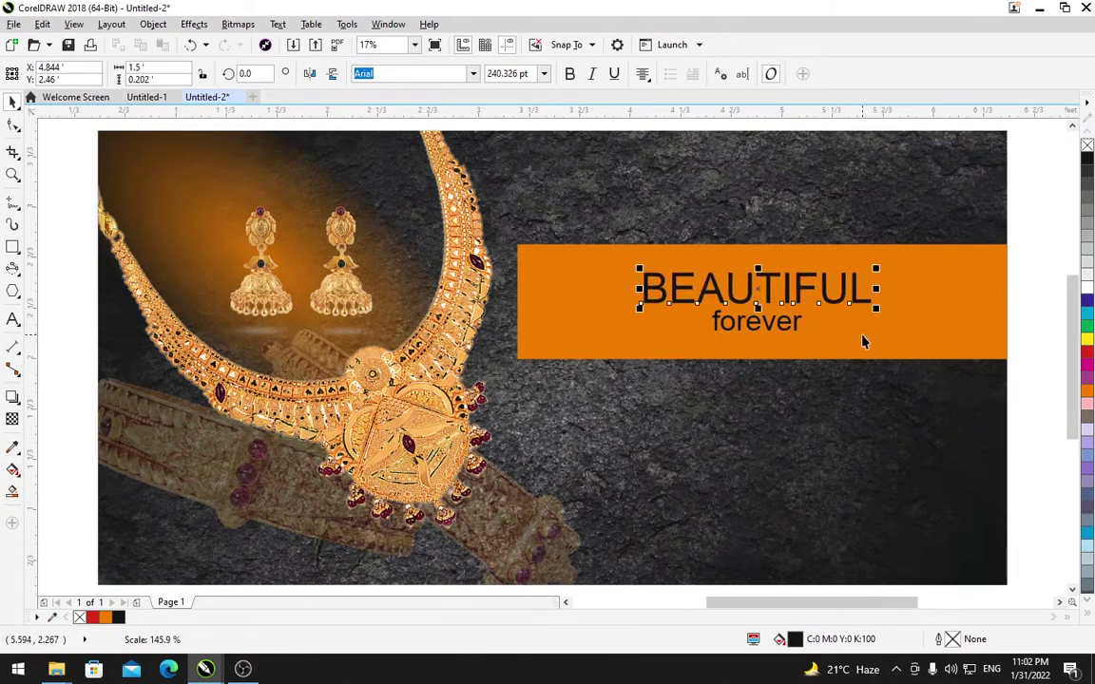
# Set the word "BEAUTIFUL" in Baskerville Old Face and enlarge it across most of the orange bar.
pyautogui.click(473, 74)
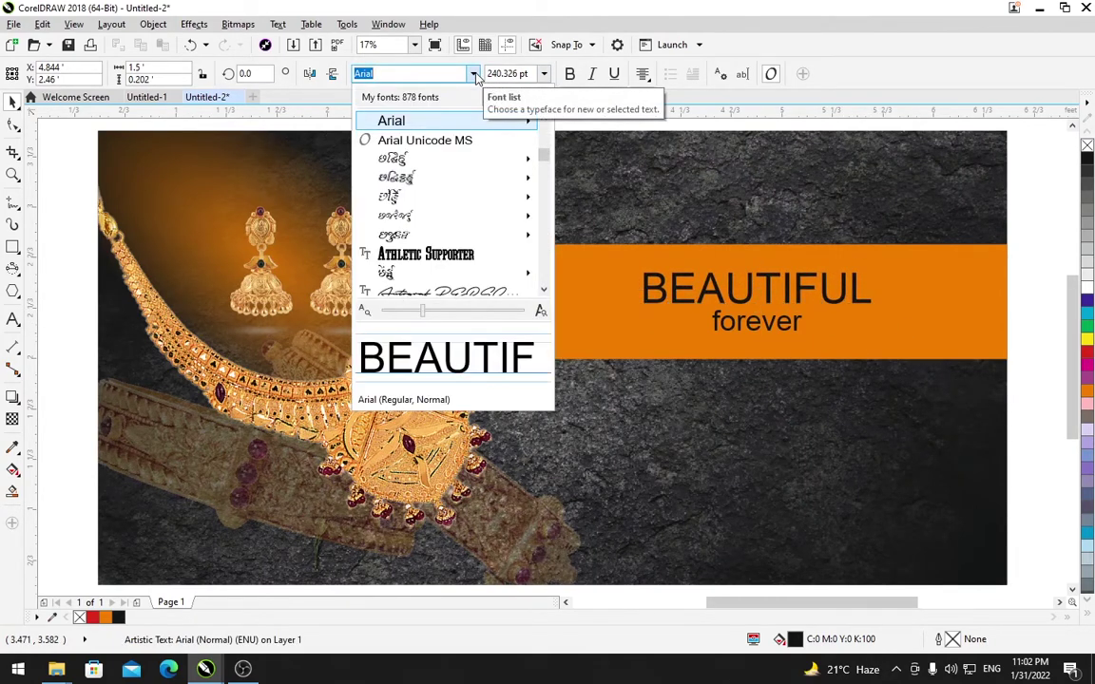
pyautogui.write('b')
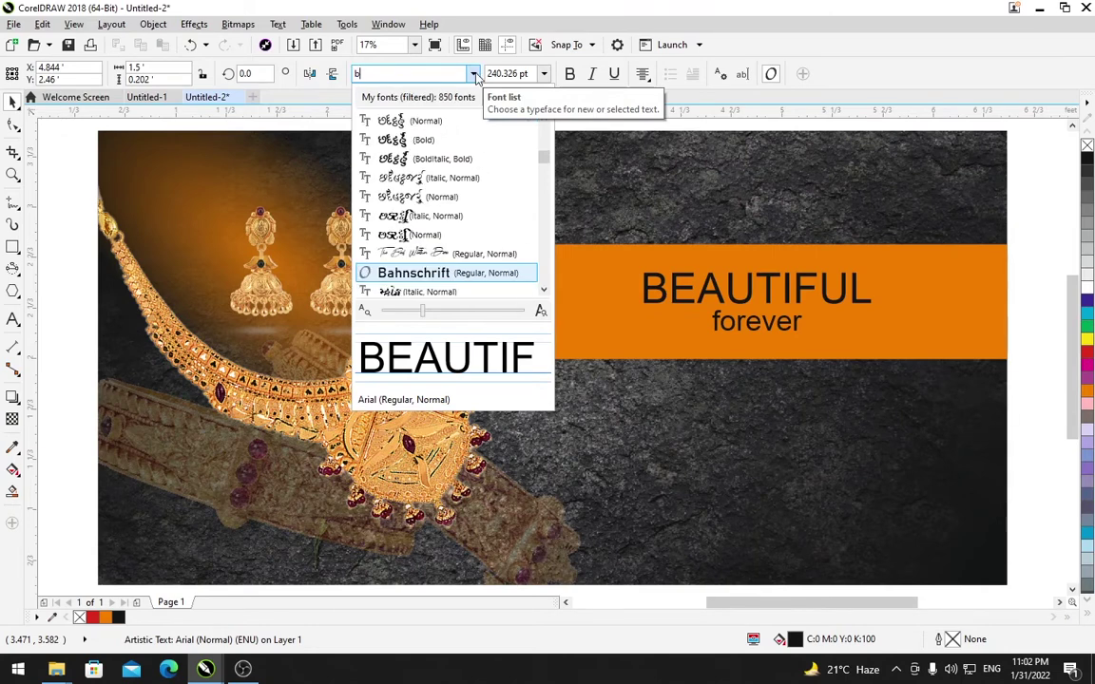
pyautogui.scroll(-4, 542, 300)
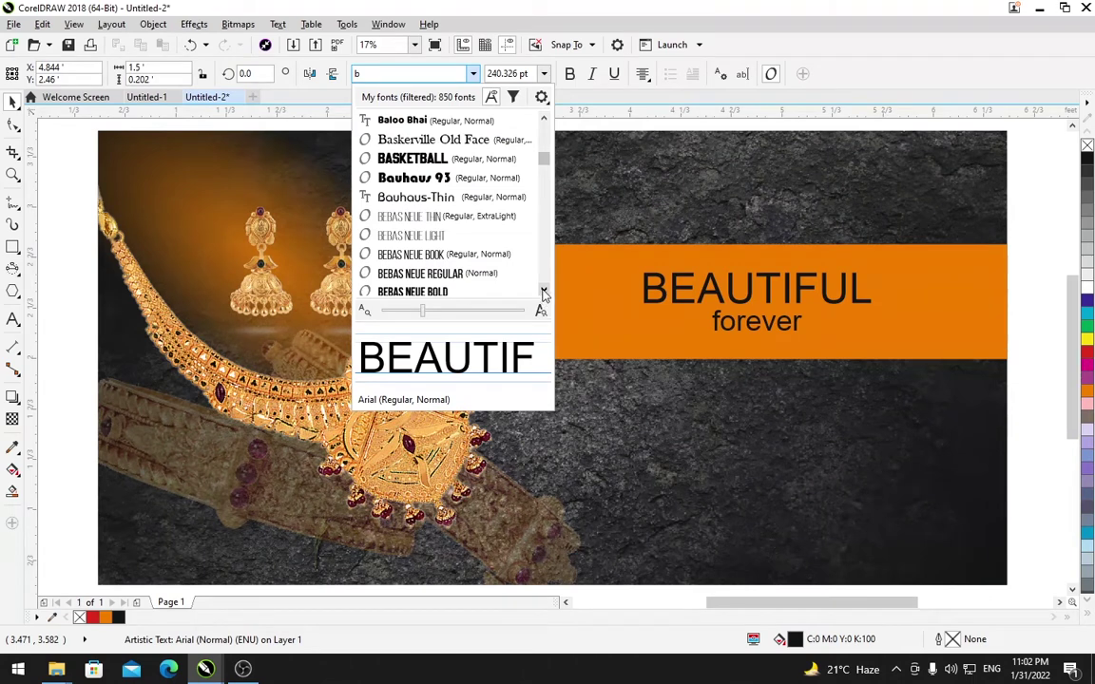
pyautogui.click(433, 139)
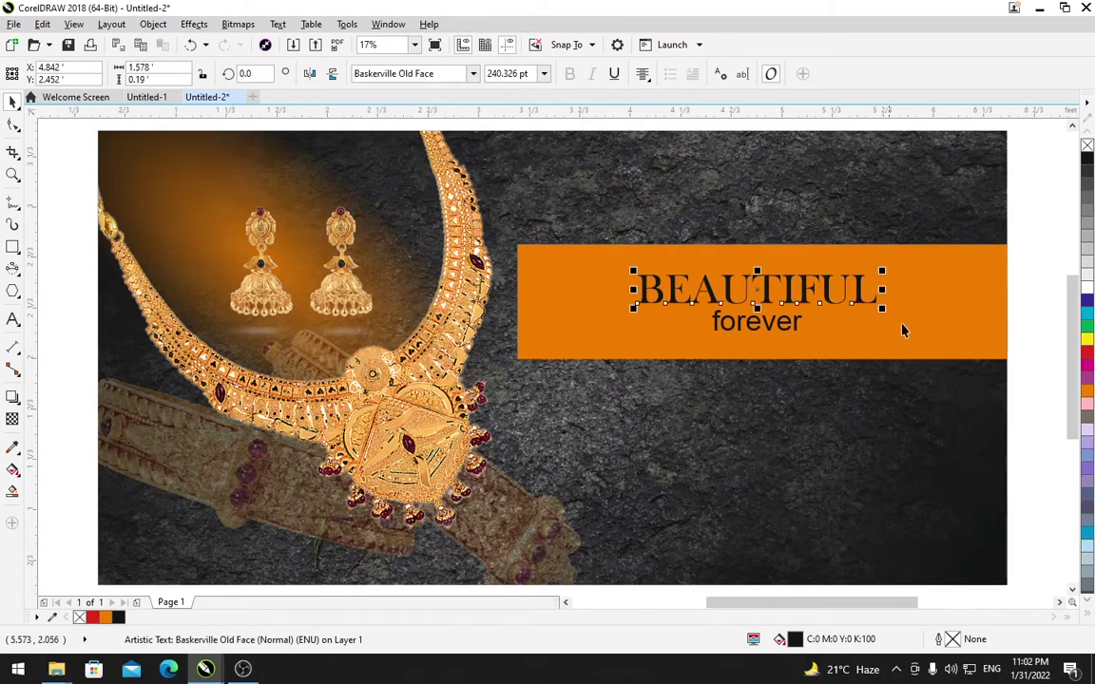
pyautogui.moveTo(884, 270); pyautogui.dragTo(923, 256)
# Set the word "forever" in Baskerville Old Face and enlarge it beneath "BEAUTIFUL".
pyautogui.click(796, 326)
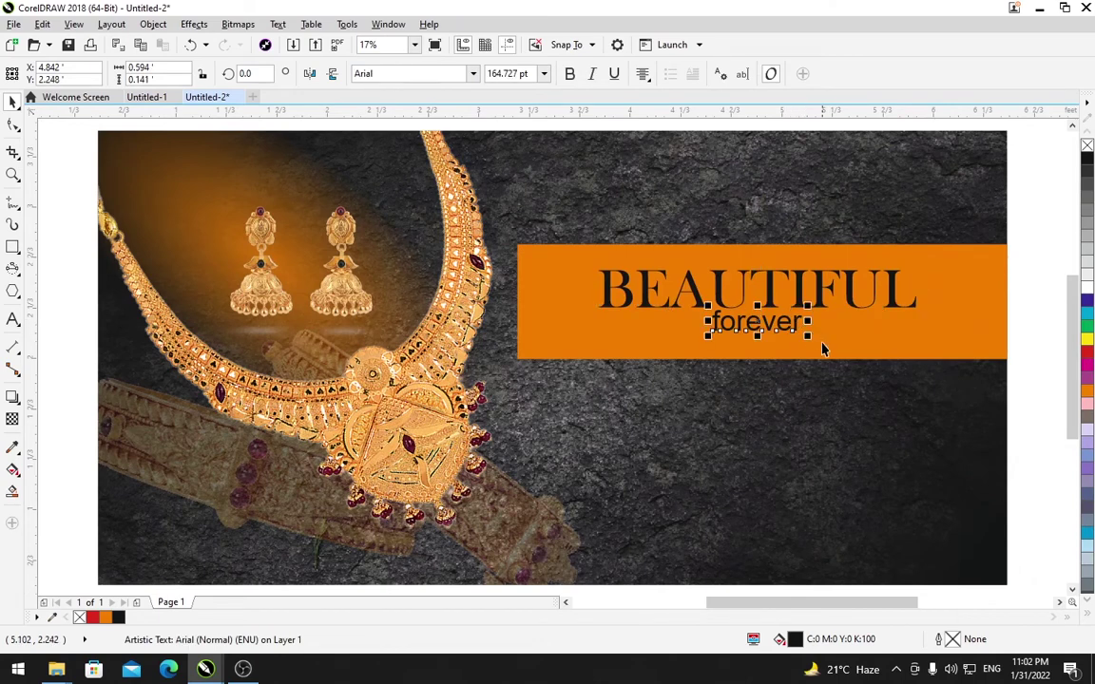
pyautogui.click(472, 73)
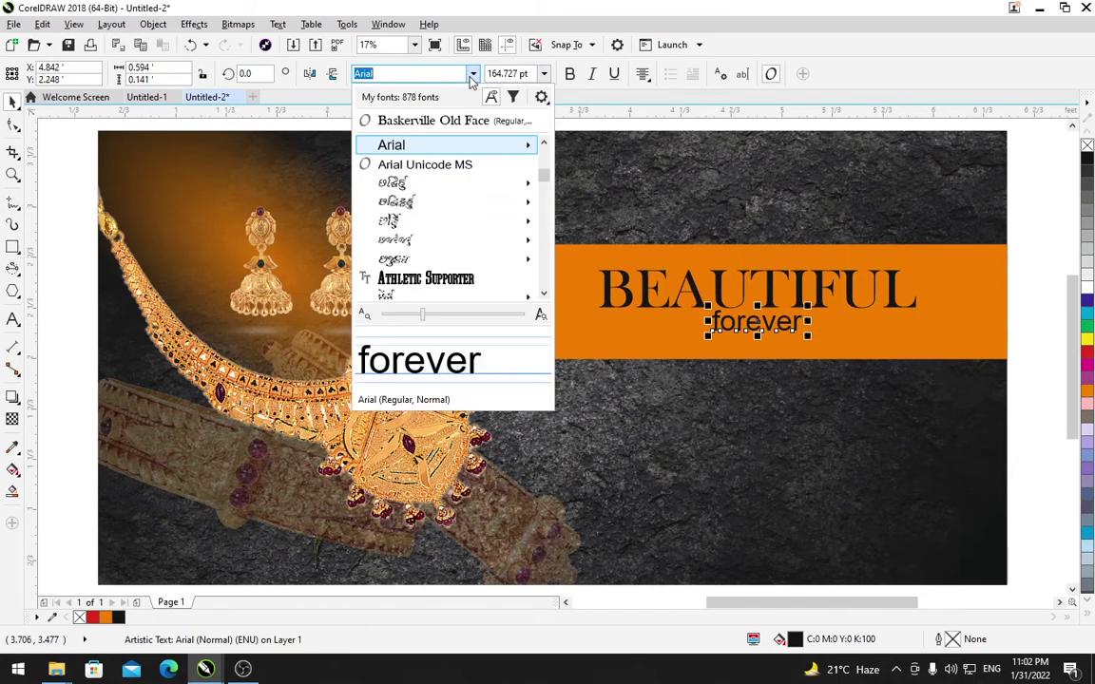
pyautogui.click(454, 132)
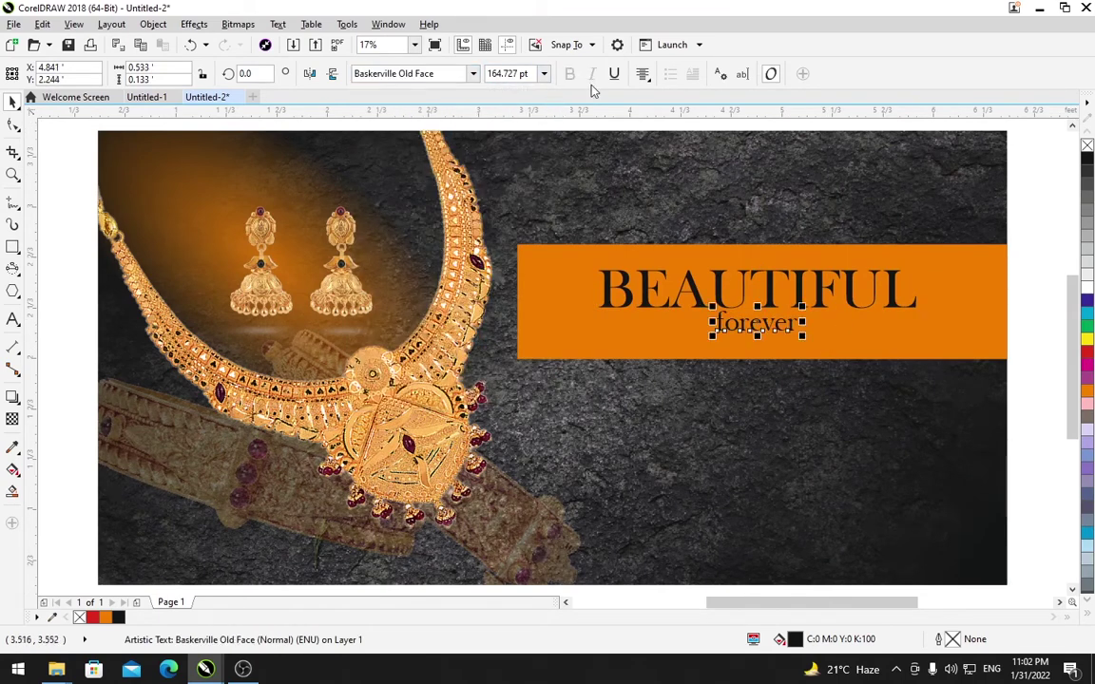
pyautogui.moveTo(803, 334); pyautogui.dragTo(840, 348)
# Centre both words horizontally on the orange bar, move bar and text up about 0.19 ft together and deselect.
pyautogui.hotkey('ctrl', 'a')
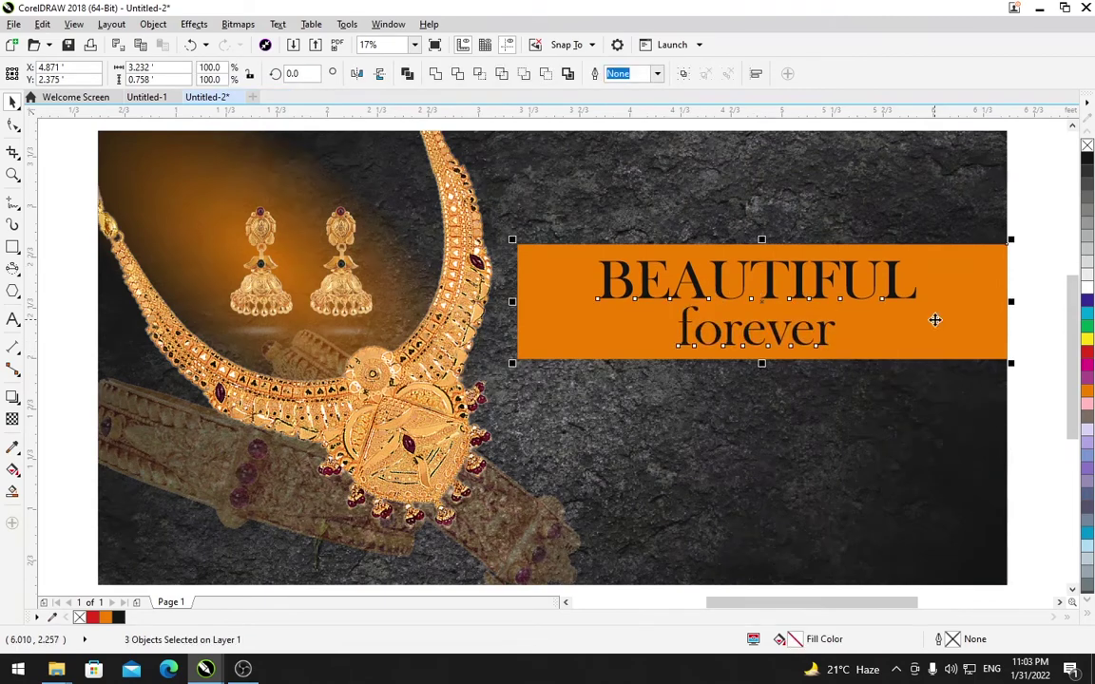
pyautogui.moveTo(935, 320)
pyautogui.mouseDown()
pyautogui.moveTo(933, 305)
pyautogui.moveTo(932, 315)
pyautogui.mouseUp()
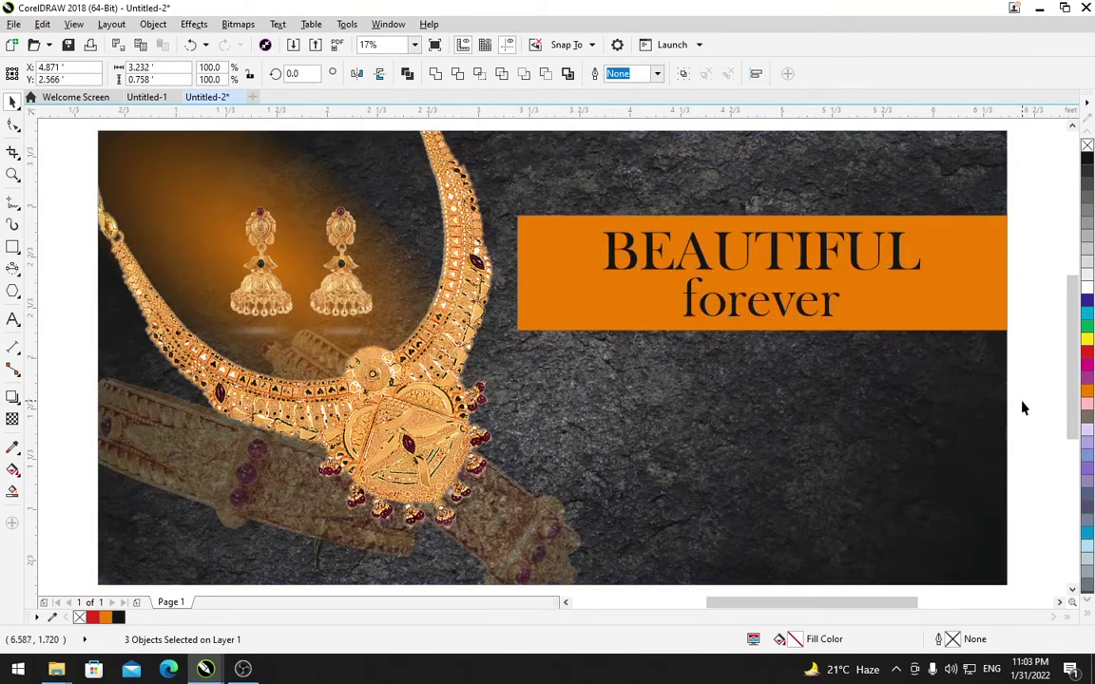
pyautogui.press('Escape')
# Draw a thin vertical rectangle about 0.04 by 0.78 ft below the orange bar, fill it white and remove its outline.
pyautogui.press('F6')
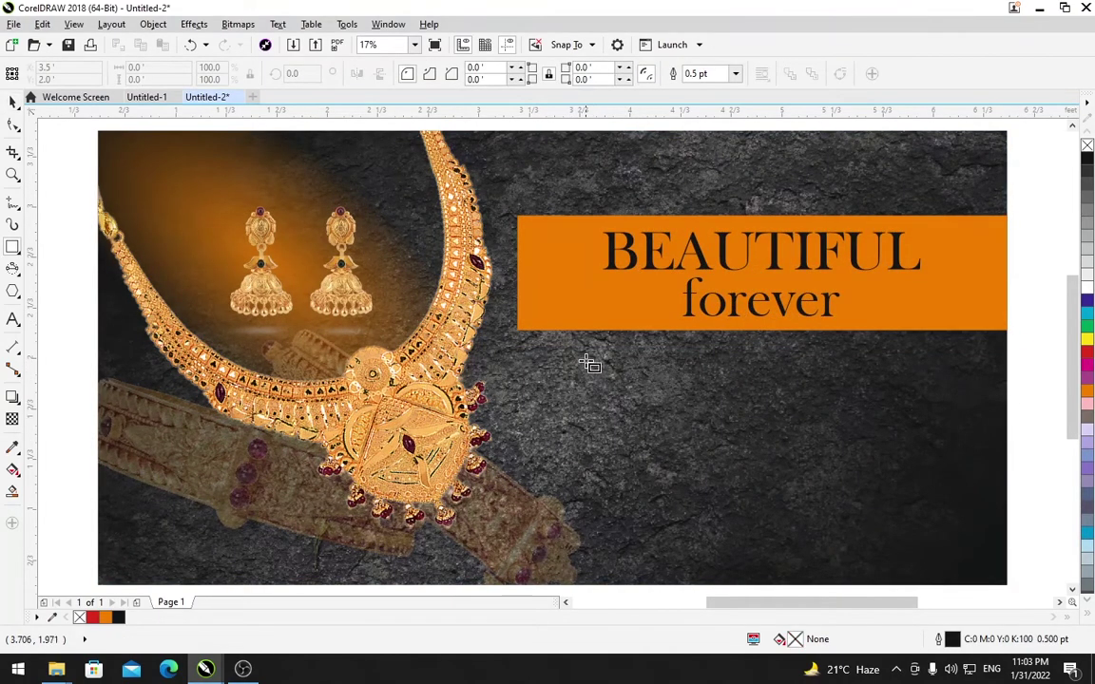
pyautogui.moveTo(585, 359); pyautogui.dragTo(591, 480)
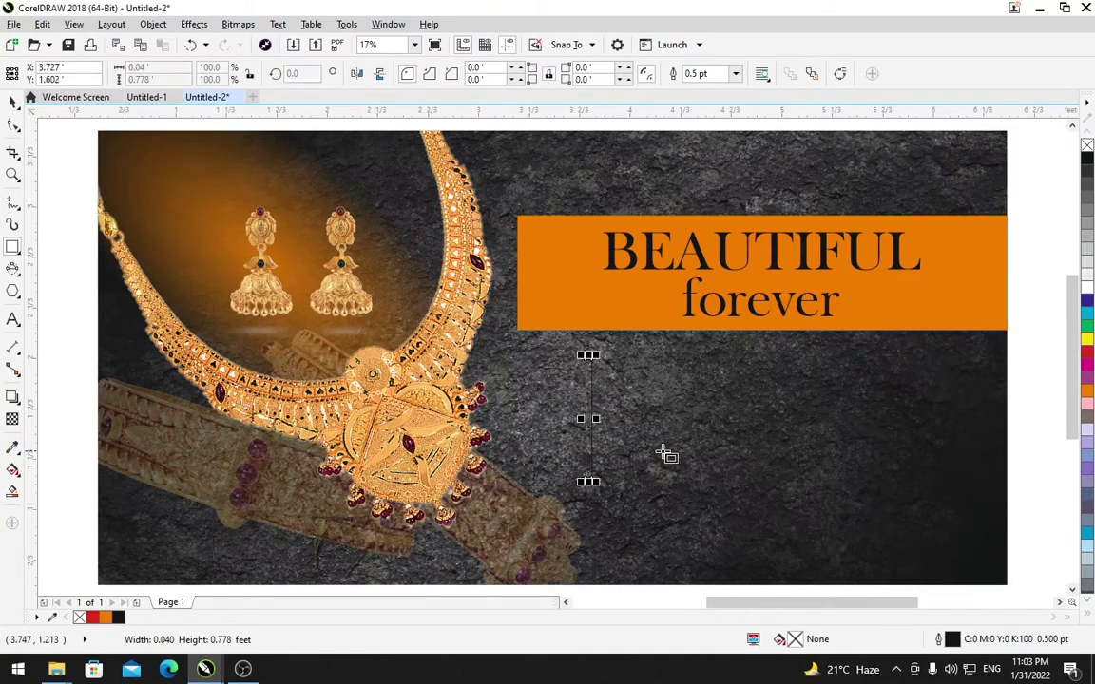
pyautogui.click(1086, 274)
pyautogui.rightClick(1086, 145)
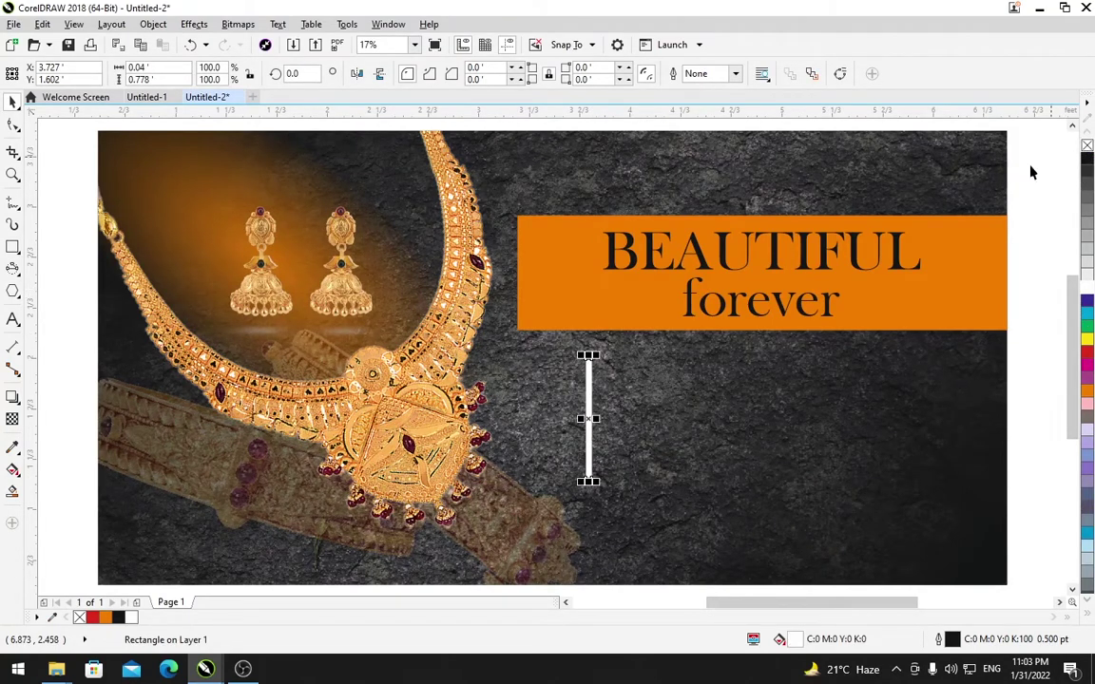
pyautogui.press('Escape')
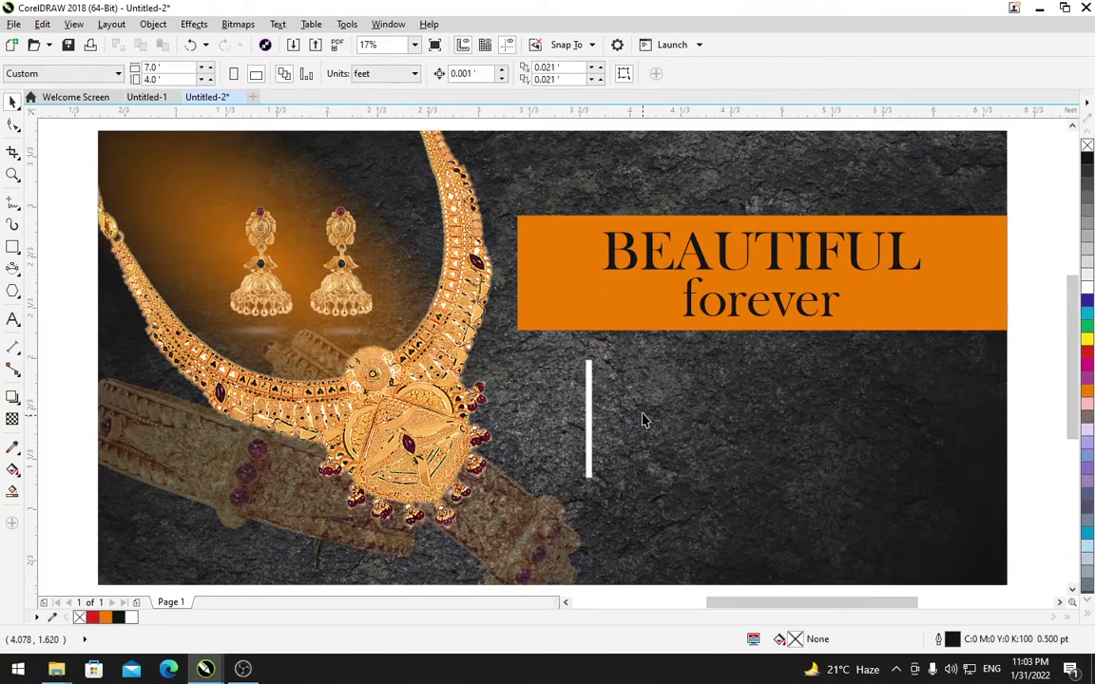
# Add the text "15% off" beside the white vertical line, colour it white and enlarge it to about 244 pt.
pyautogui.press('F8')
pyautogui.click(611, 391)
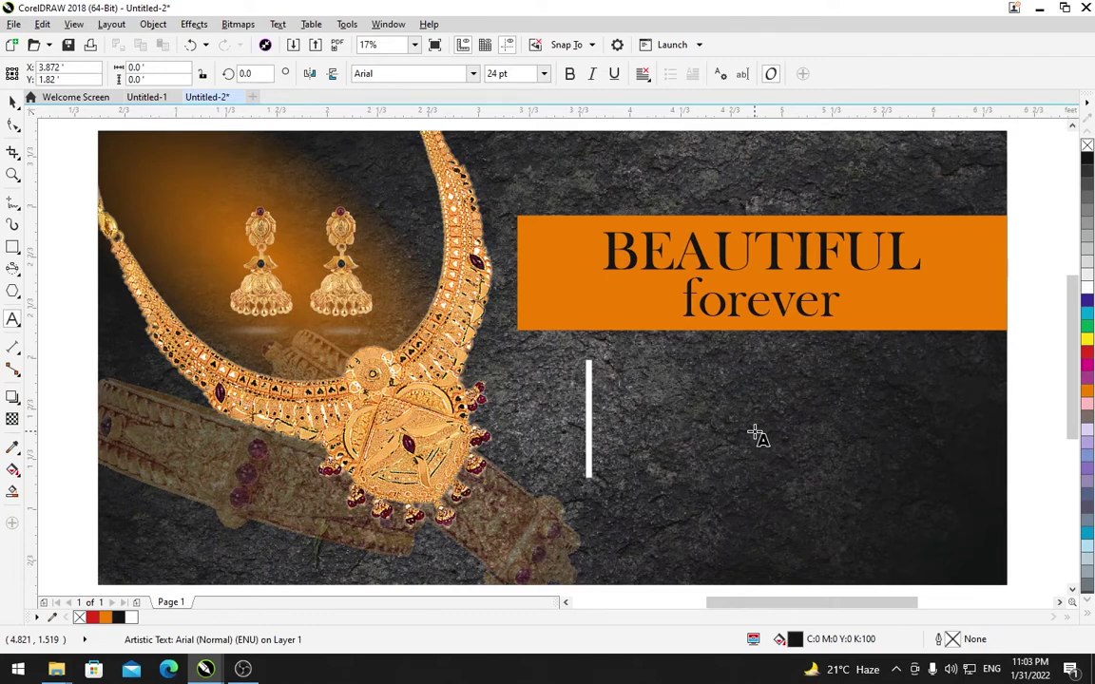
pyautogui.hotkey('ctrl', 'space')
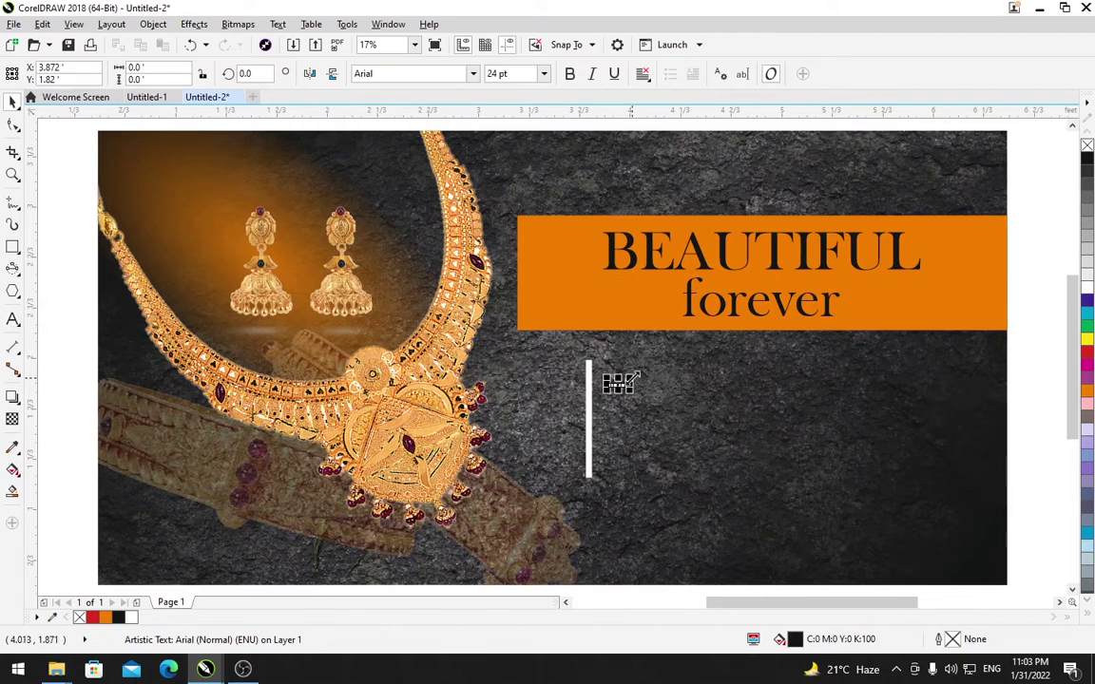
pyautogui.moveTo(633, 378)
pyautogui.mouseDown()
pyautogui.moveTo(675, 366)
pyautogui.moveTo(667, 379)
pyautogui.moveTo(637, 378)
pyautogui.mouseUp()
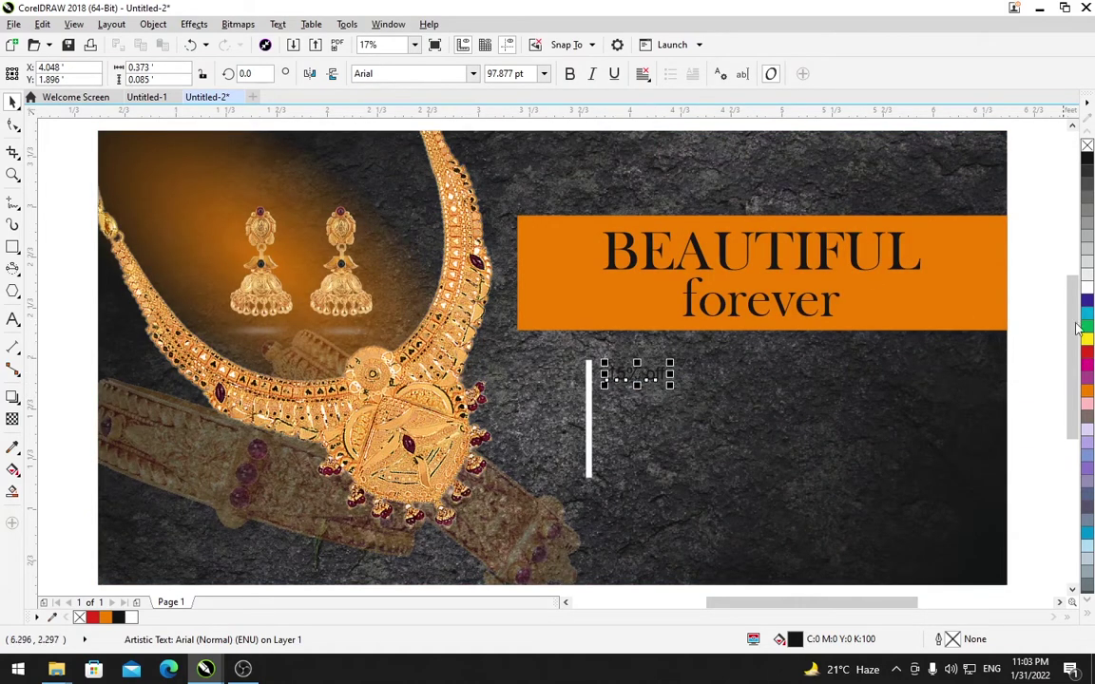
pyautogui.click(1088, 295)
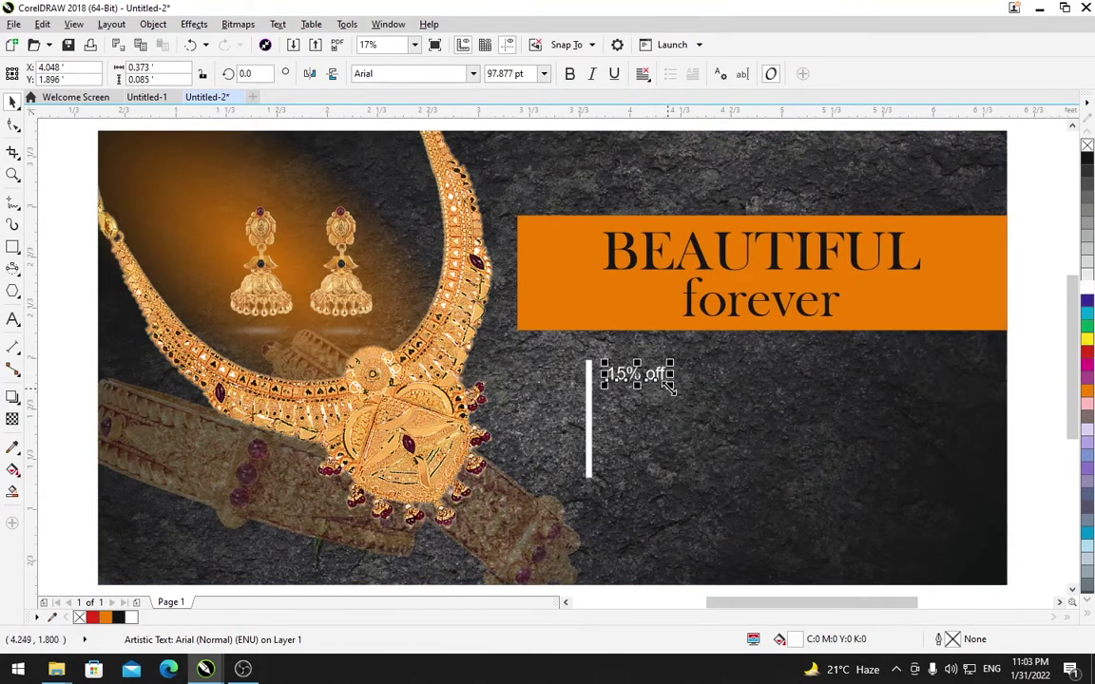
pyautogui.moveTo(670, 385); pyautogui.dragTo(753, 418)
# Extend the offer text to three lines reading "15%", "off on" and "making", and scale it down to about 204 pt.
pyautogui.press('F8')
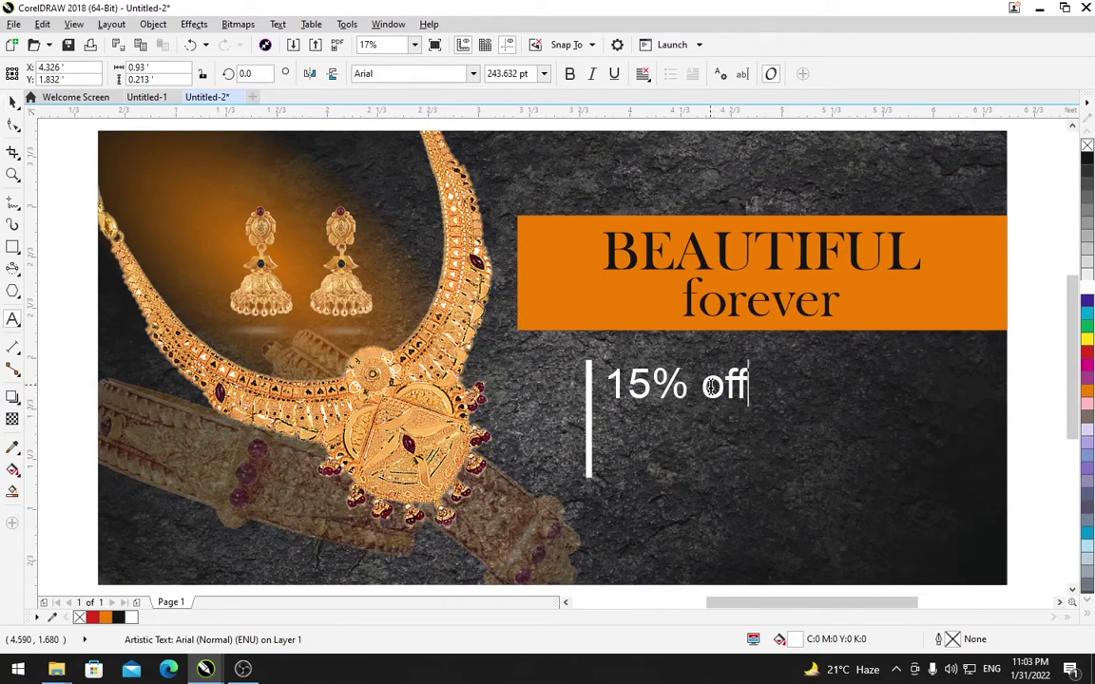
pyautogui.press('Left')
pyautogui.press('Left')
pyautogui.press('Left')
pyautogui.press('Return')
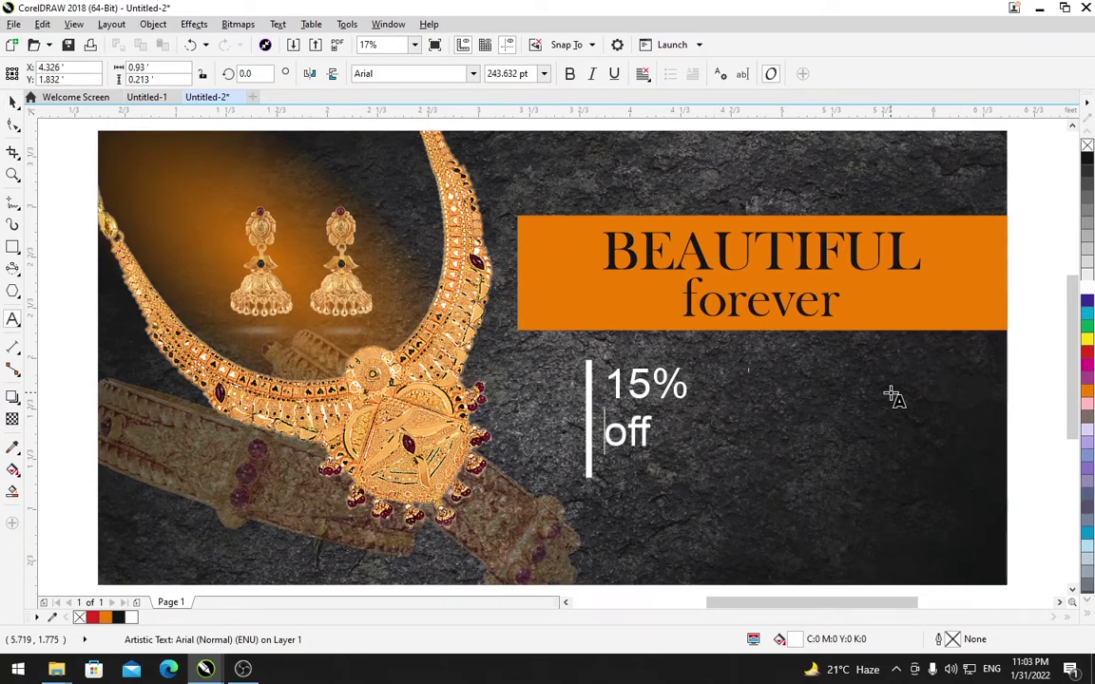
pyautogui.write('on ')
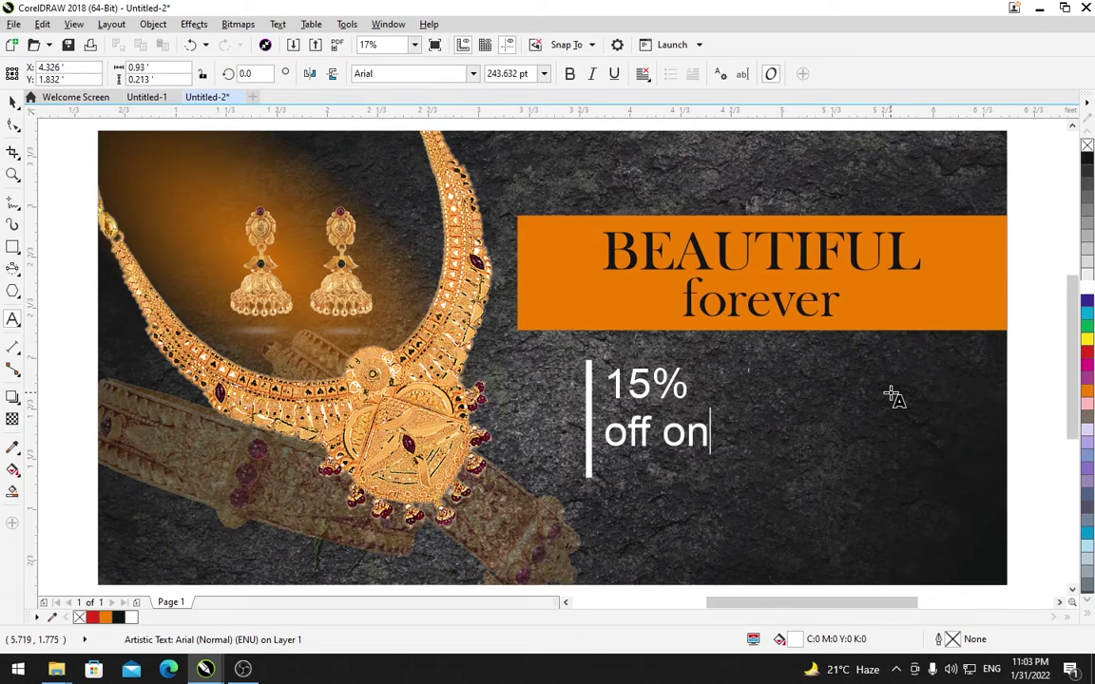
pyautogui.write('making')
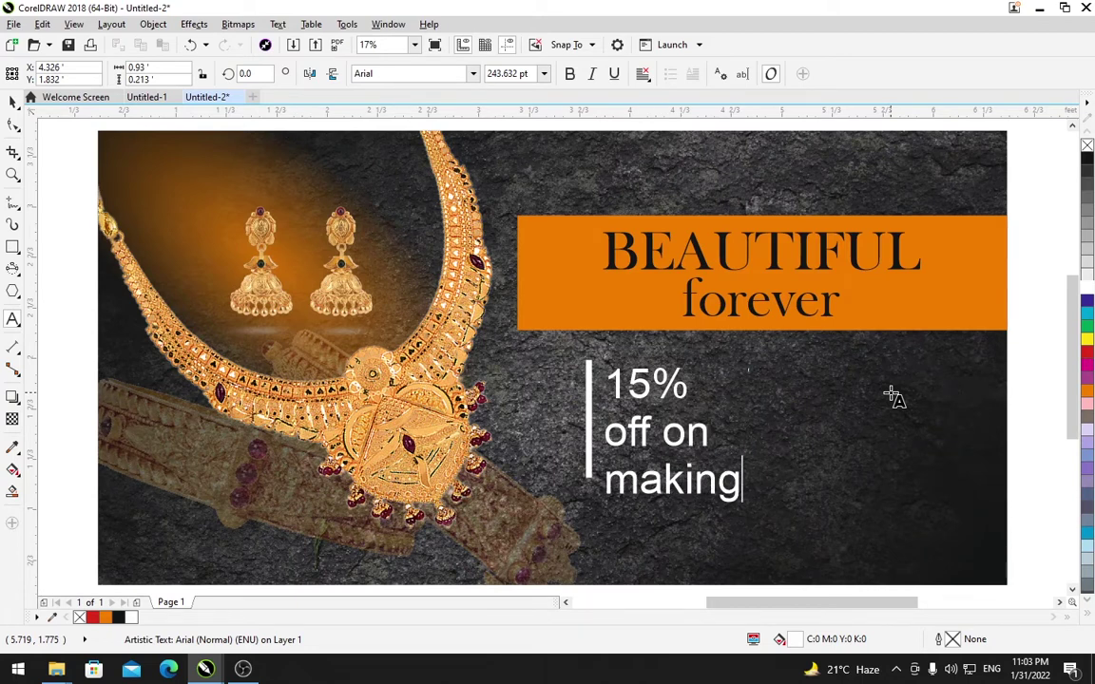
pyautogui.hotkey('ctrl', 'space')
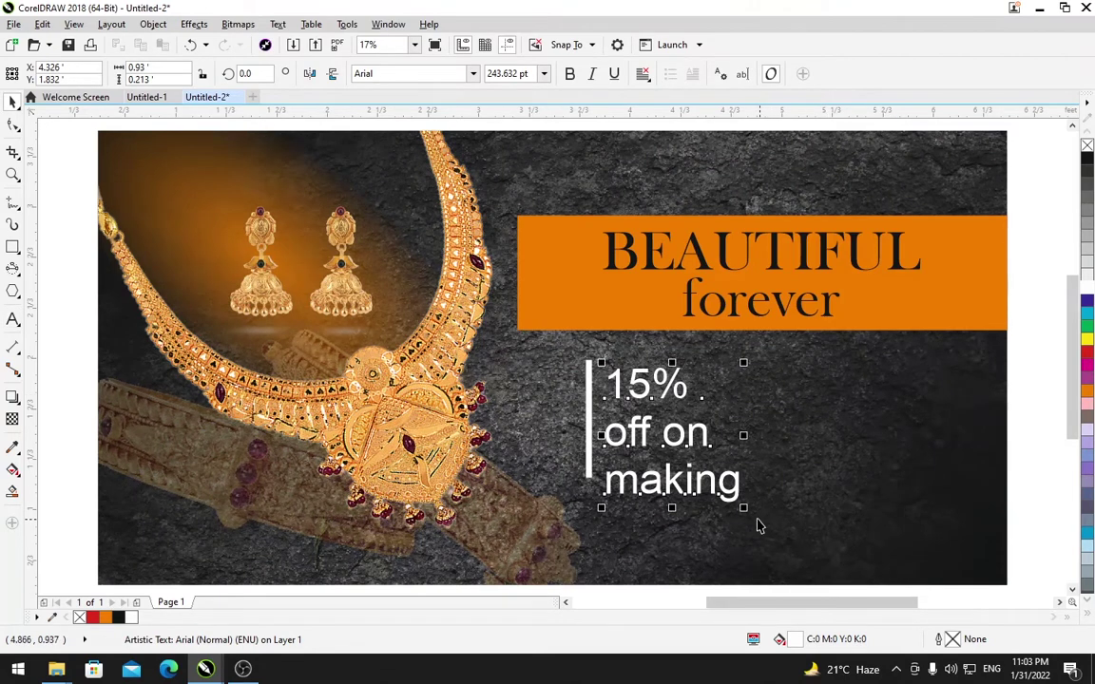
pyautogui.moveTo(744, 508); pyautogui.dragTo(725, 483)
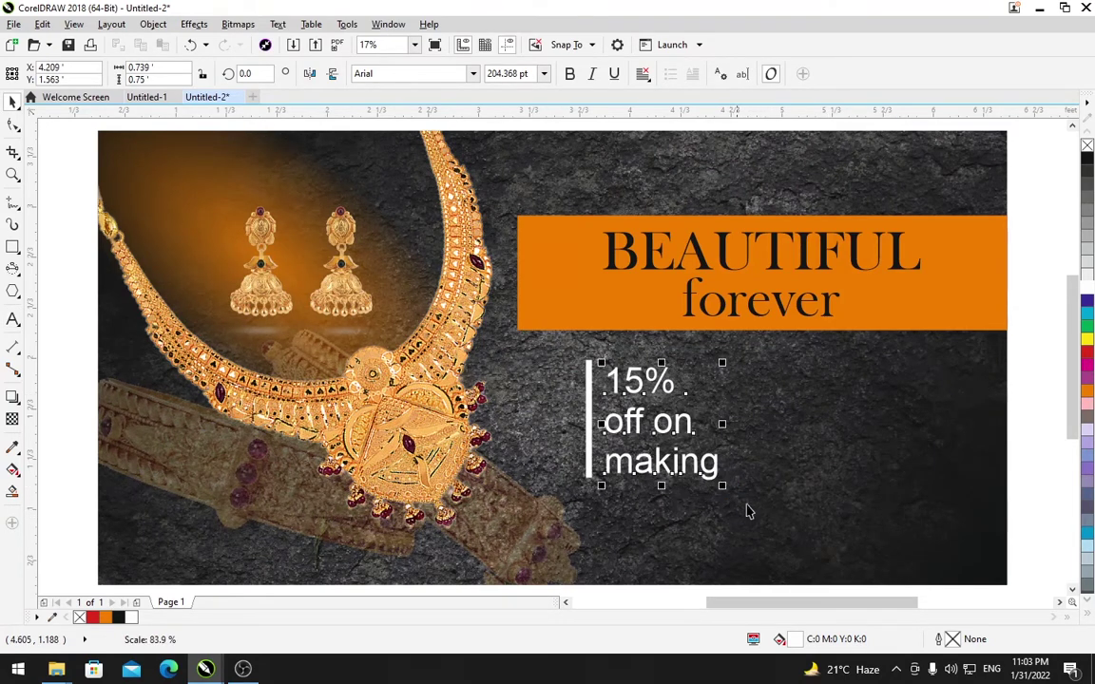
# Split "15%" out of the offer text into its own text object and place it above "off on".
pyautogui.press('F8')
pyautogui.moveTo(649, 384); pyautogui.dragTo(606, 383)
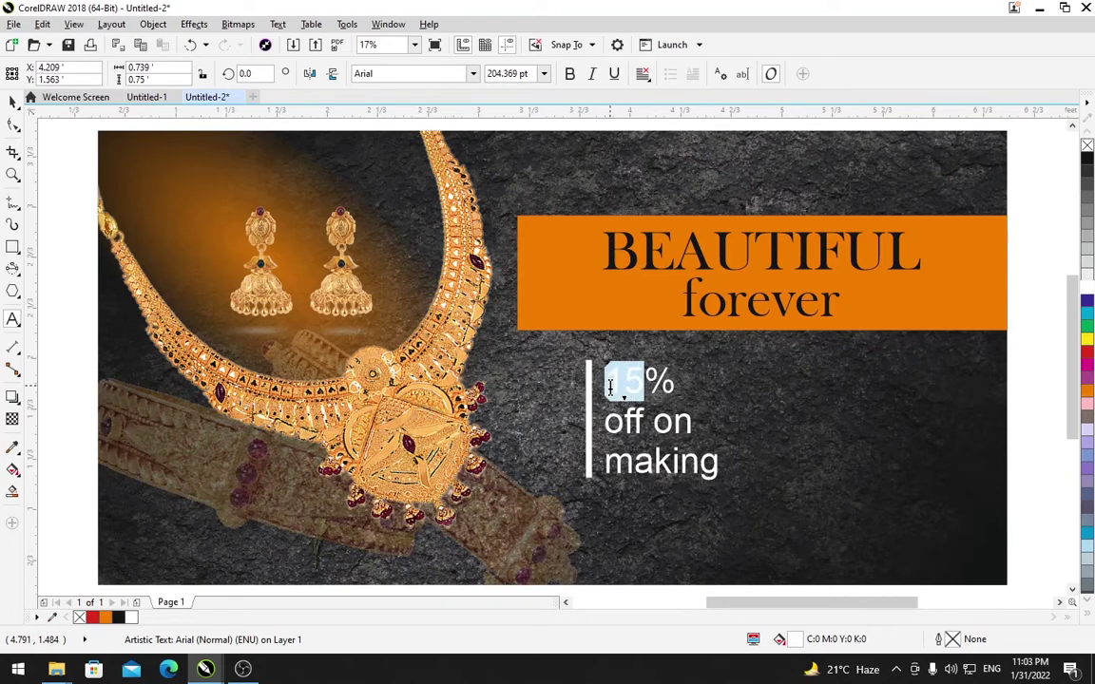
pyautogui.moveTo(676, 380); pyautogui.dragTo(605, 382)
pyautogui.hotkey('ctrl', 'c')
pyautogui.press('Delete')
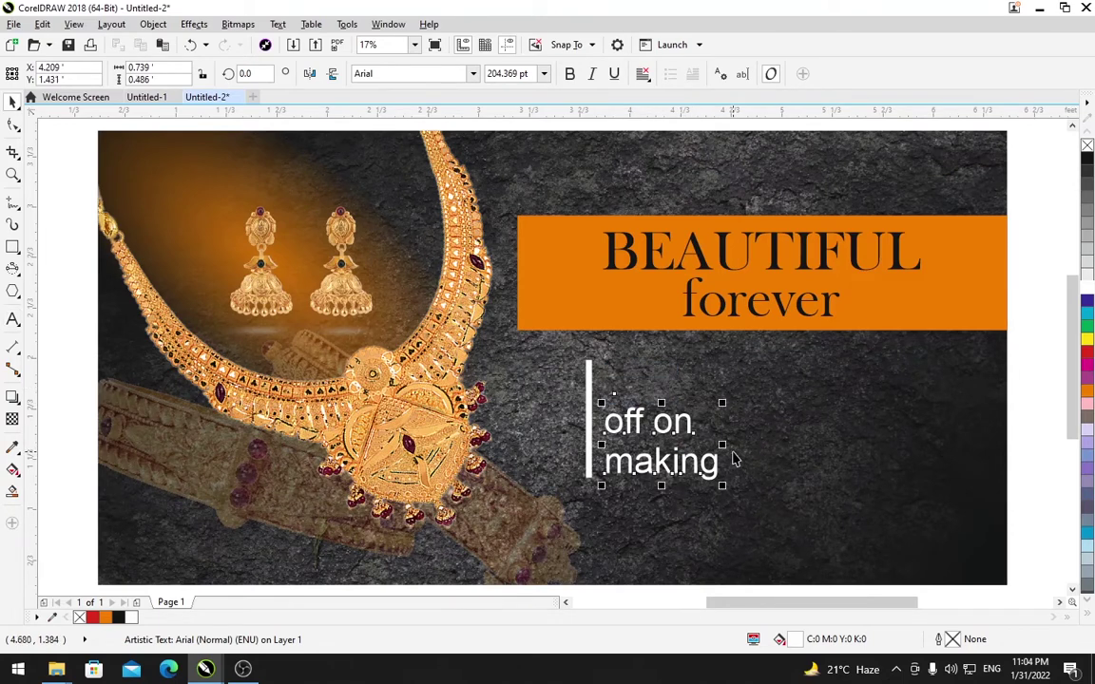
pyautogui.press('Escape')
pyautogui.click(622, 381)
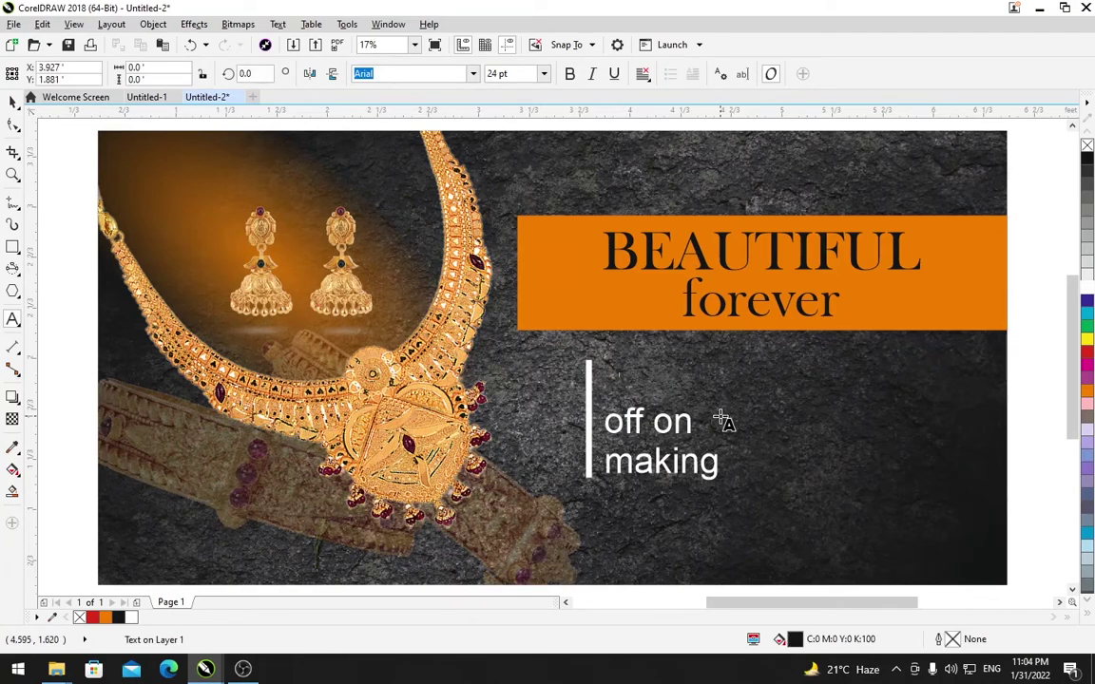
pyautogui.hotkey('ctrl', 'v')
pyautogui.hotkey('ctrl', 'space')
pyautogui.moveTo(686, 361); pyautogui.dragTo(635, 388)
# Set "15%" in Baskerville Old Face and enlarge it to about 371 pt.
pyautogui.click(472, 74)
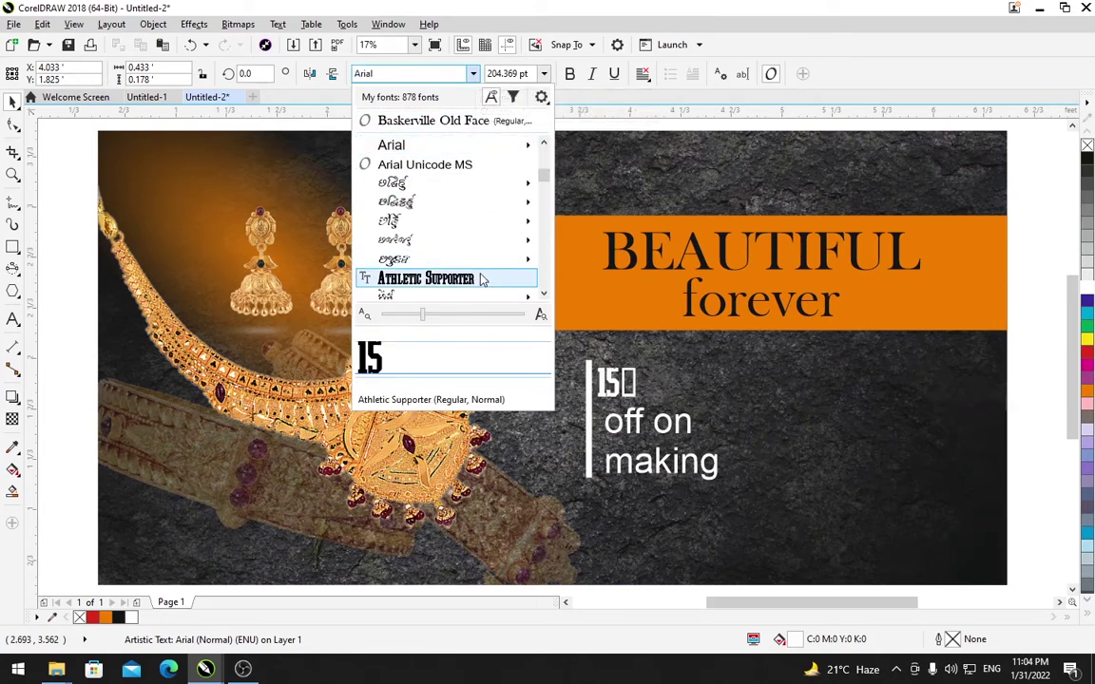
pyautogui.click(544, 297)
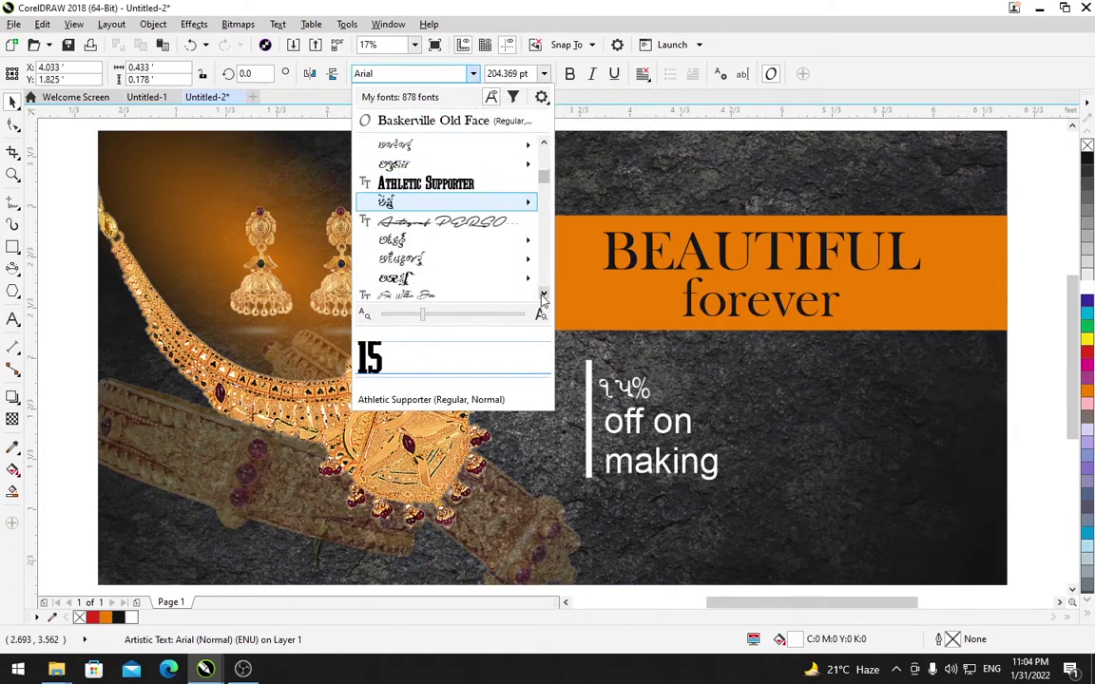
pyautogui.click(543, 297)
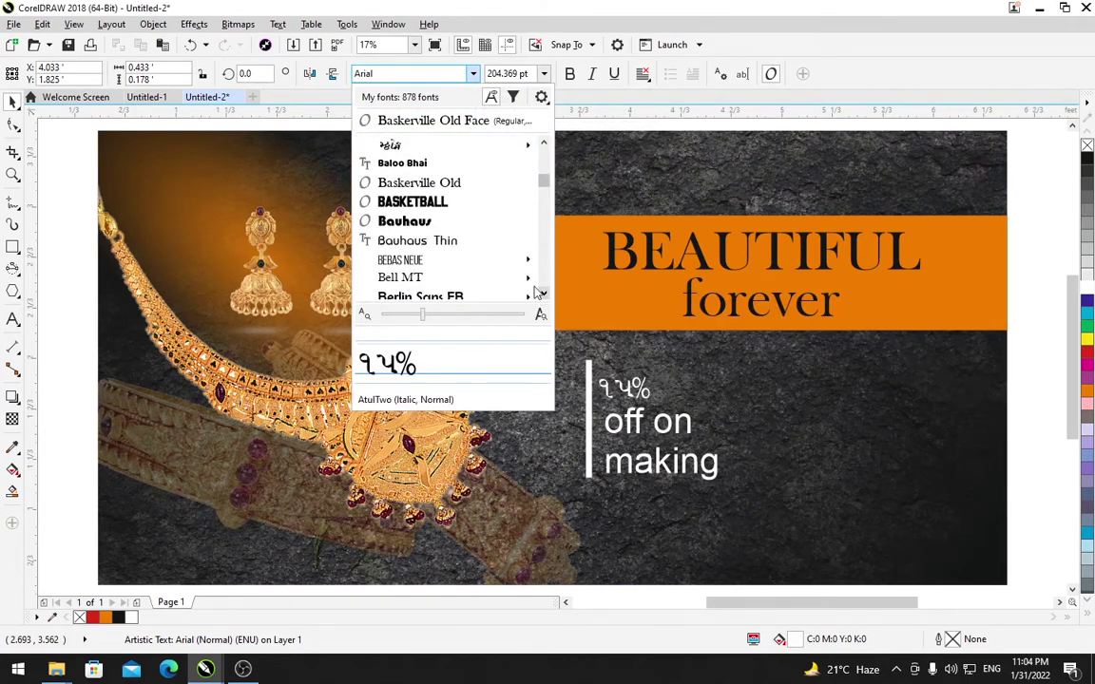
pyautogui.click(438, 187)
pyautogui.moveTo(663, 366); pyautogui.dragTo(709, 328)
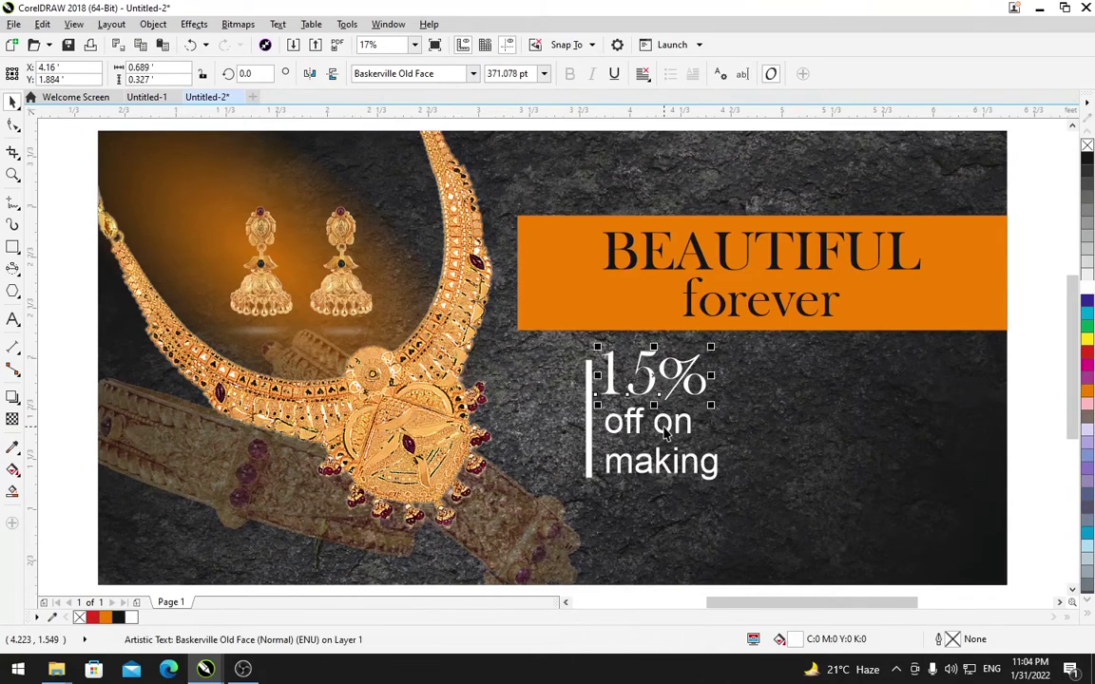
# Scale "off on making" down to about 164 pt and lower it and "15%" to fit beside the white vertical line.
pyautogui.click(720, 480)
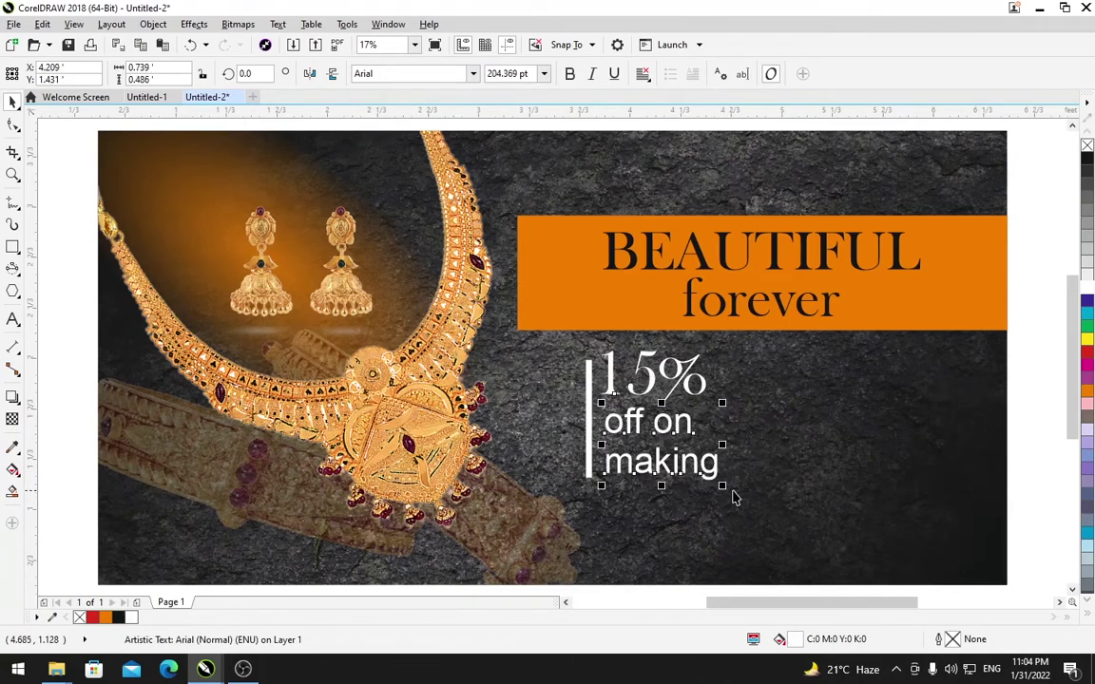
pyautogui.moveTo(721, 485); pyautogui.dragTo(700, 471)
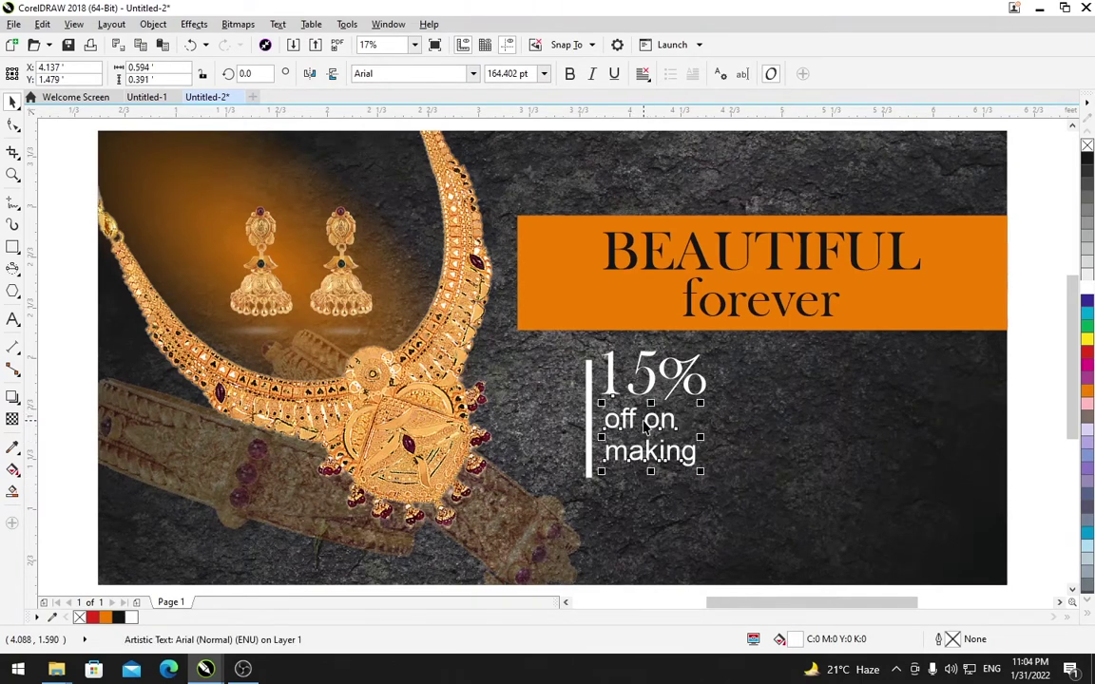
pyautogui.moveTo(646, 420); pyautogui.dragTo(659, 400)
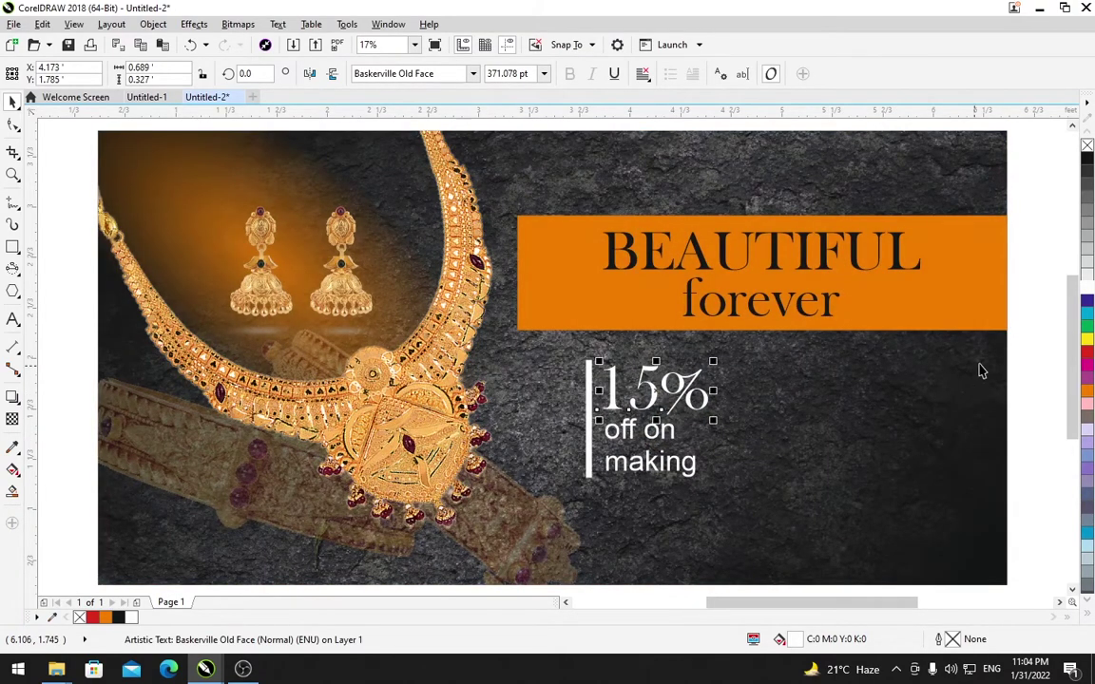
# Duplicate the 15% offer text with its white line to the right at the same height, under the orange bar.
pyautogui.moveTo(906, 304); pyautogui.dragTo(550, 506)
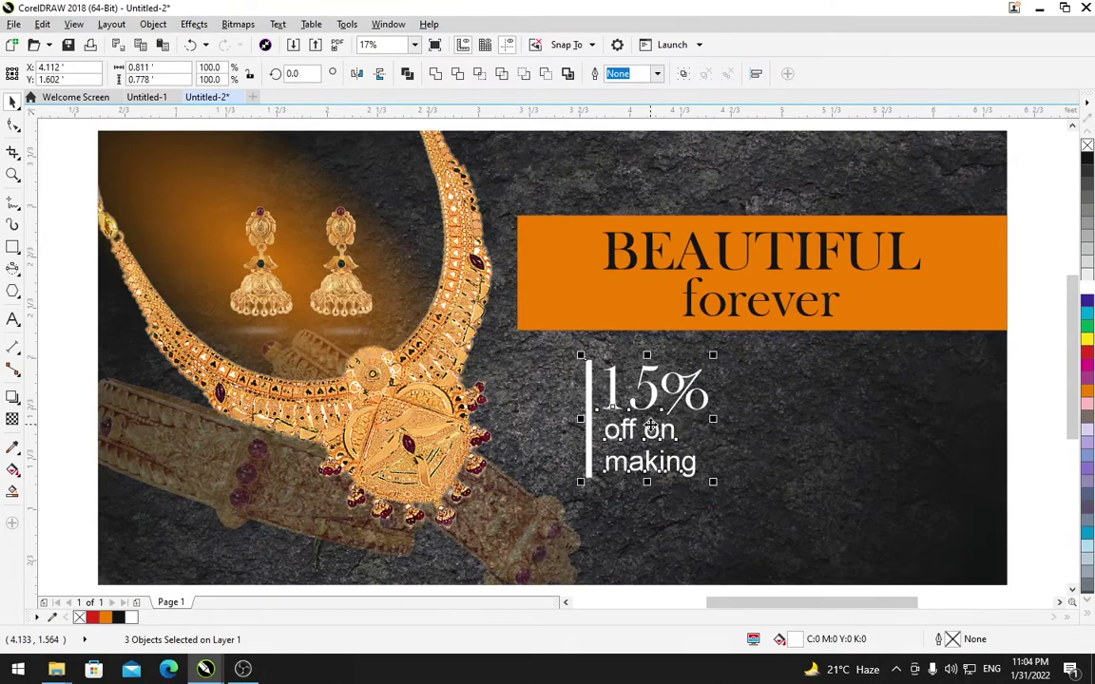
pyautogui.moveTo(662, 436); pyautogui.dragTo(865, 433)
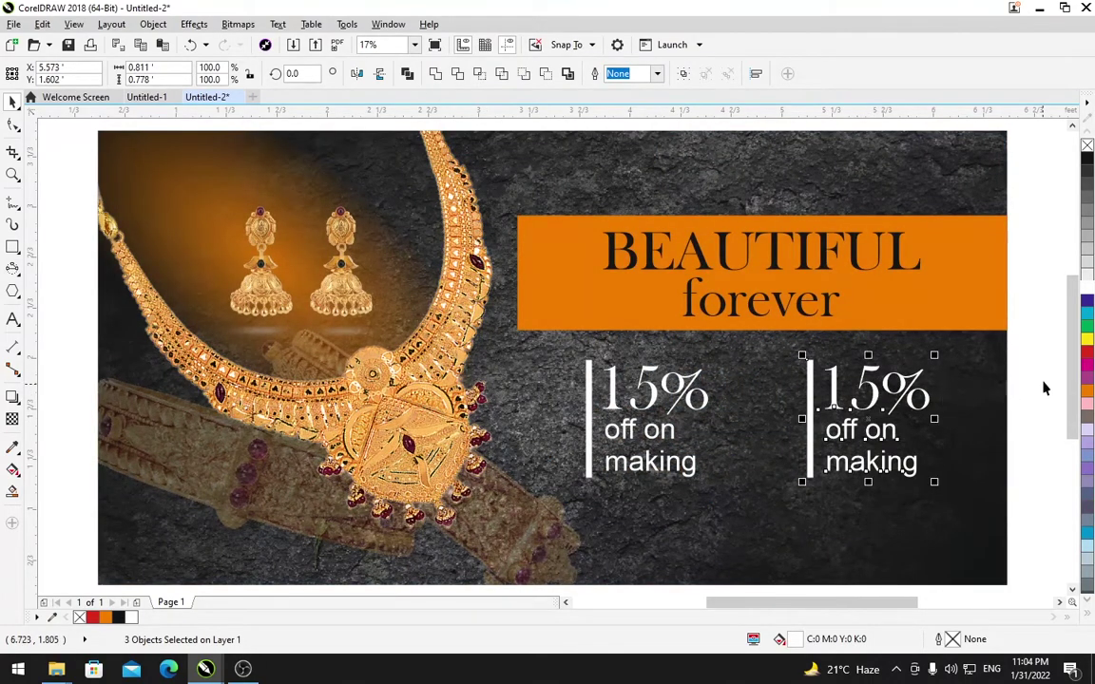
pyautogui.press('Escape')
# Change the percentage in the duplicated offer to "20%".
pyautogui.press('F8')
pyautogui.moveTo(882, 385); pyautogui.dragTo(827, 385)
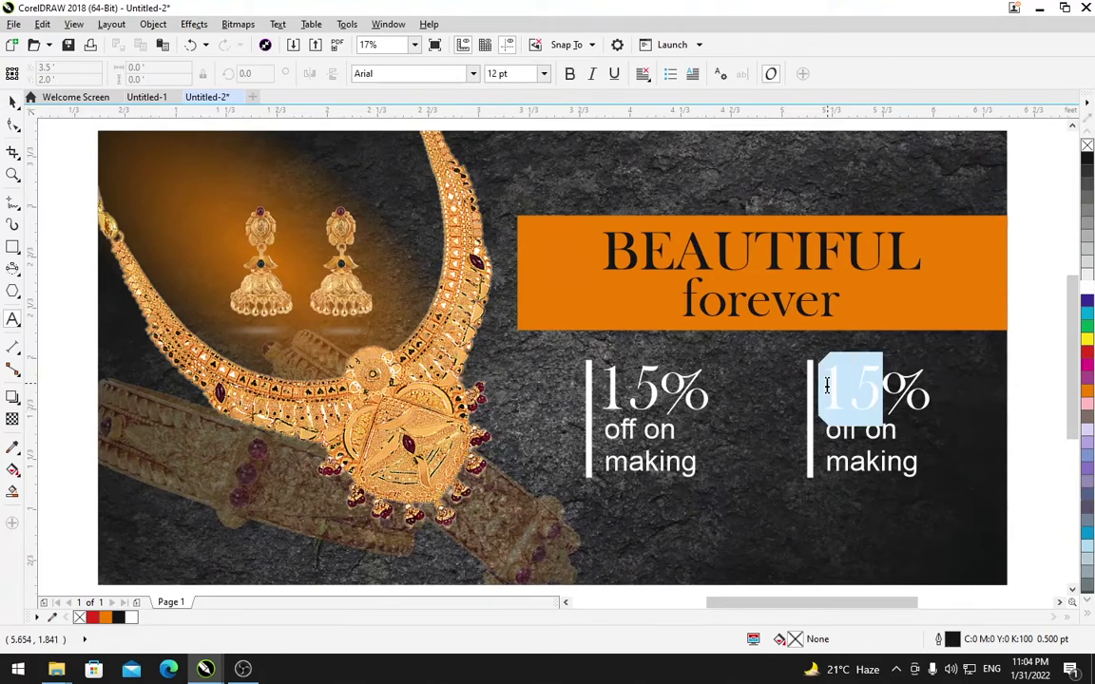
pyautogui.write('20')
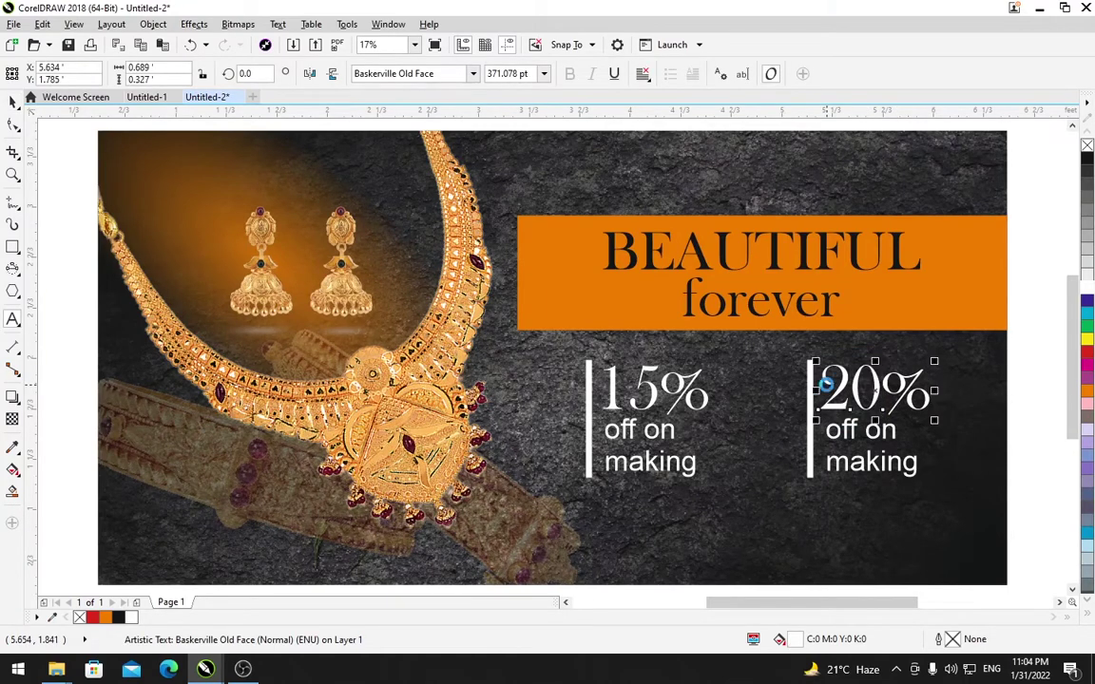
pyautogui.press('Escape')
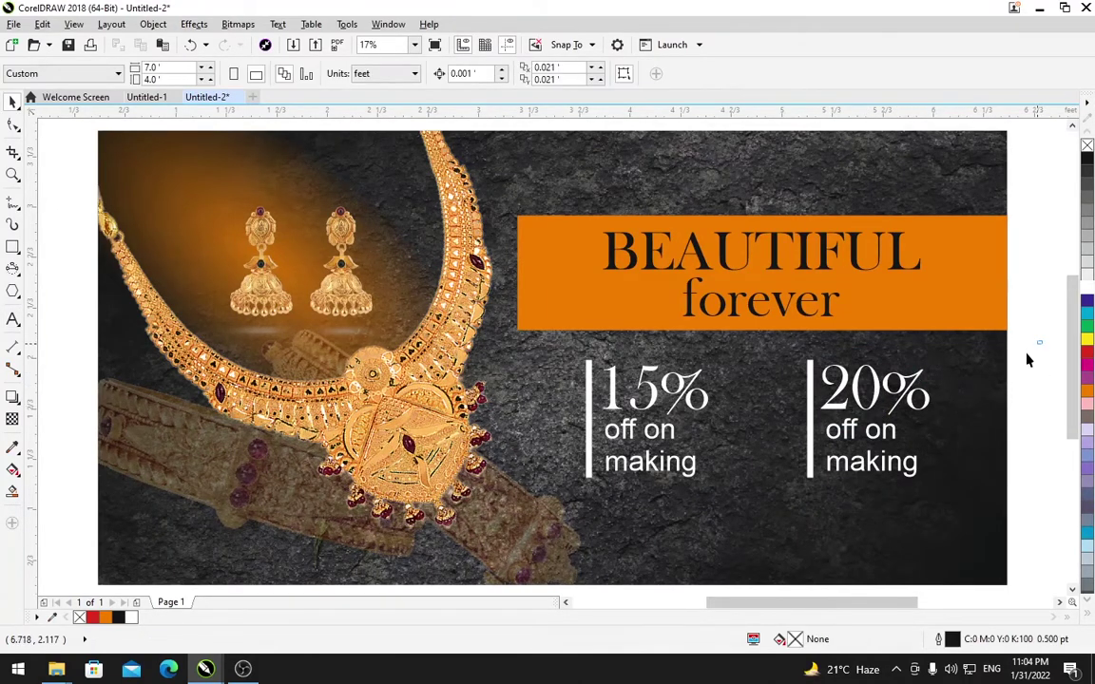
# Move both offers slightly closer to the orange bar, and shift the bar, its heading and the offers up together.
pyautogui.moveTo(946, 353); pyautogui.dragTo(568, 485)
pyautogui.moveTo(818, 403); pyautogui.dragTo(812, 404)
pyautogui.moveTo(907, 169); pyautogui.dragTo(543, 434)
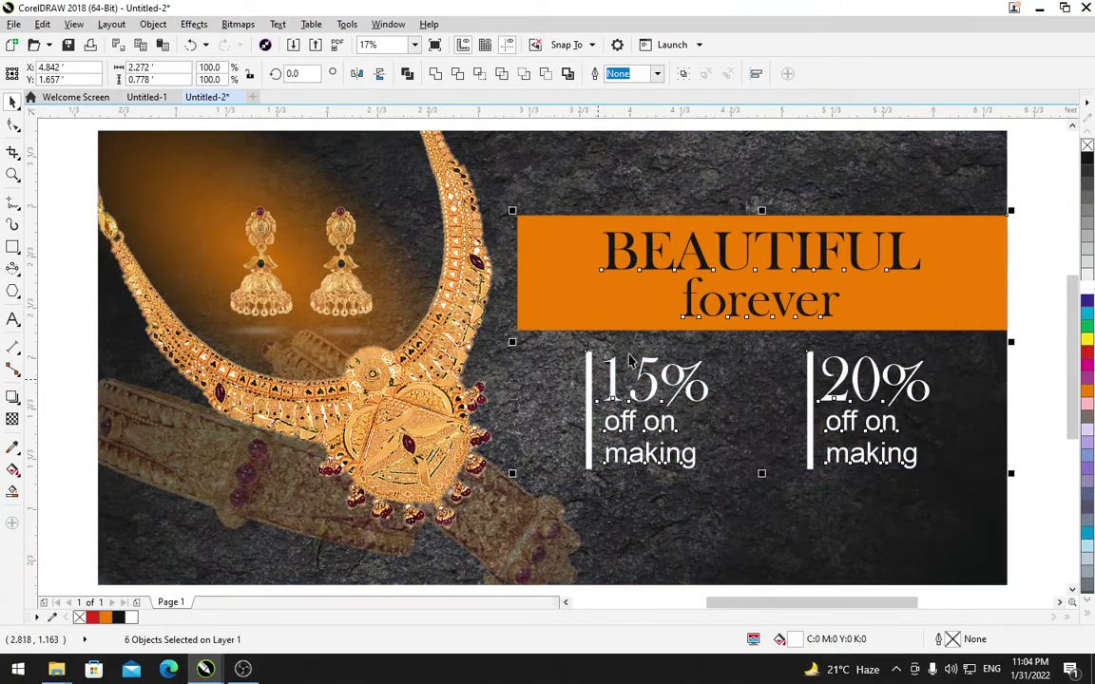
pyautogui.moveTo(638, 252)
pyautogui.mouseDown()
pyautogui.moveTo(584, 211)
pyautogui.moveTo(639, 233)
pyautogui.mouseUp()
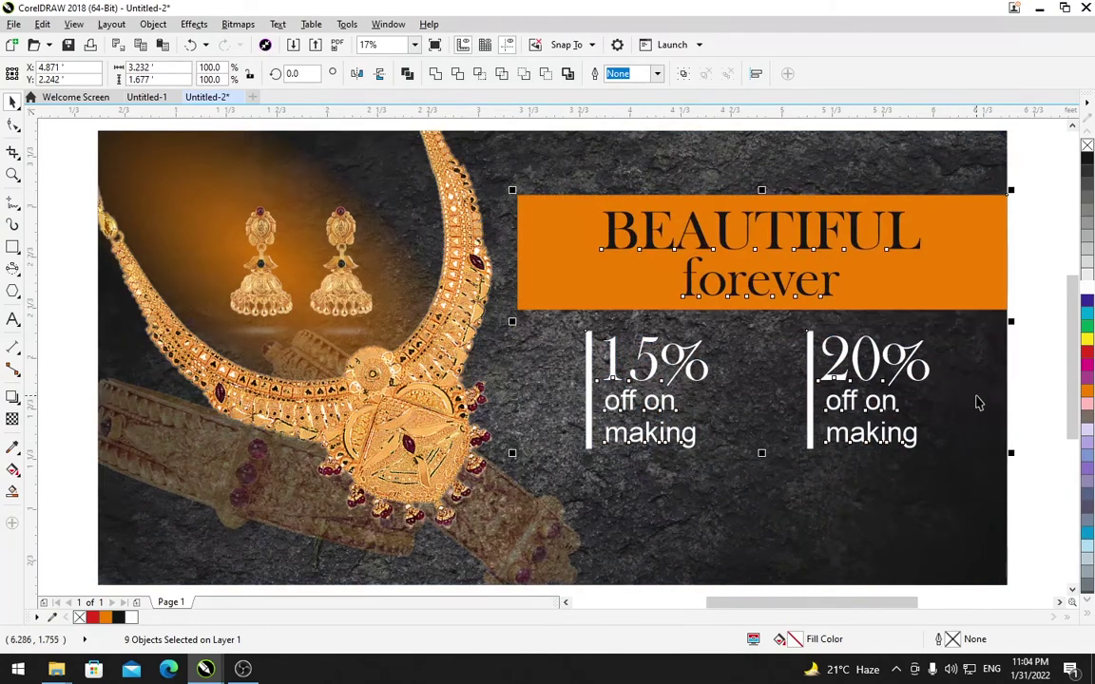
pyautogui.click(1014, 361)
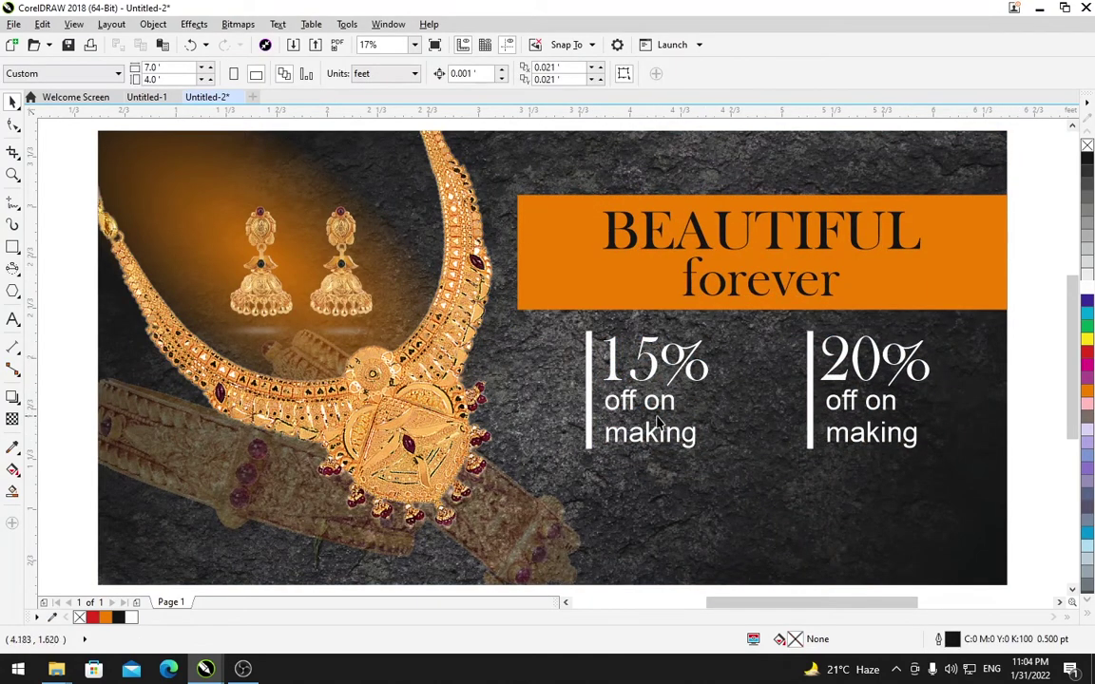
# Copy "off on making" to the banner's lower-left corner and replace the copy's text with "Address :".
pyautogui.moveTo(656, 418); pyautogui.dragTo(190, 507)
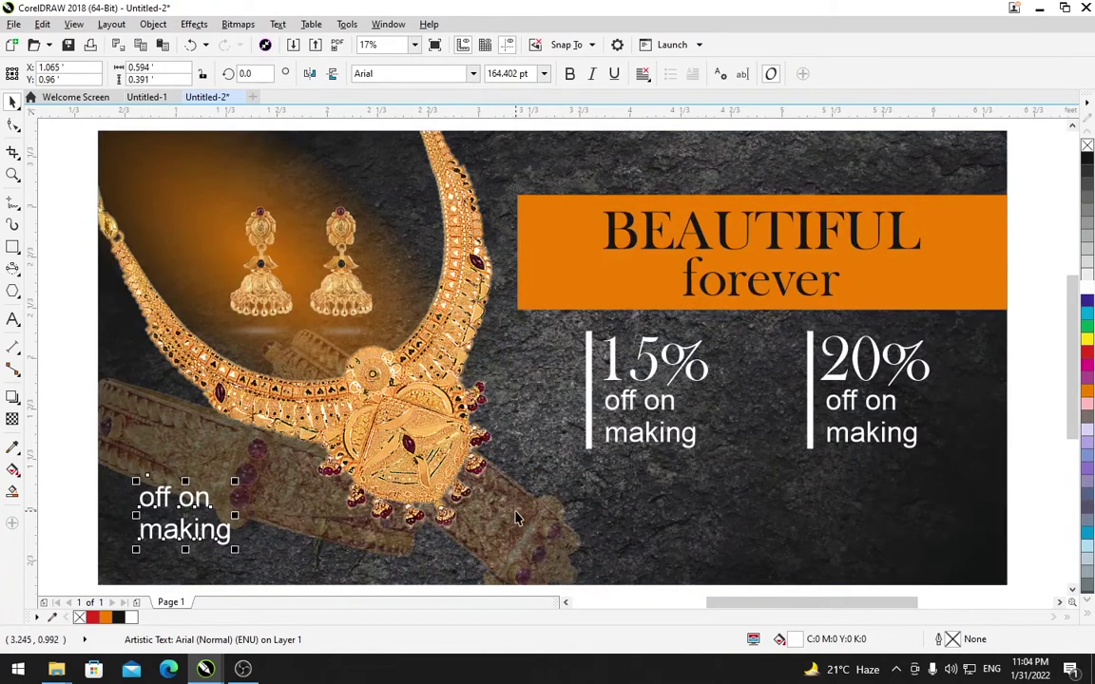
pyautogui.press('F8')
pyautogui.hotkey('ctrl', 'a')
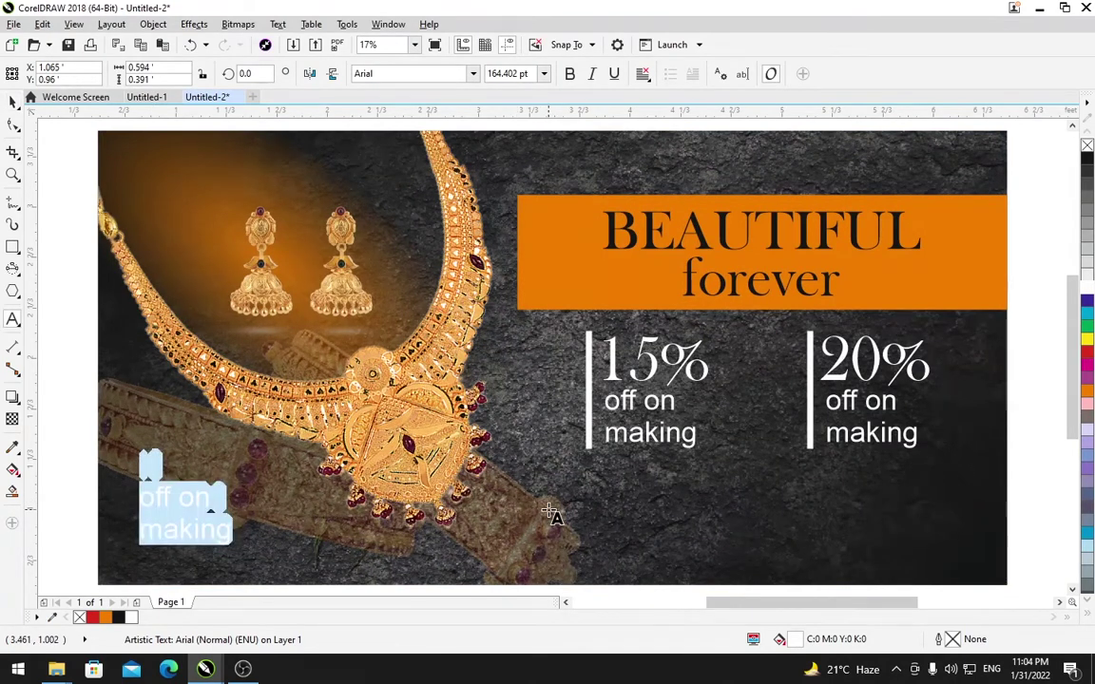
pyautogui.write('Ad')
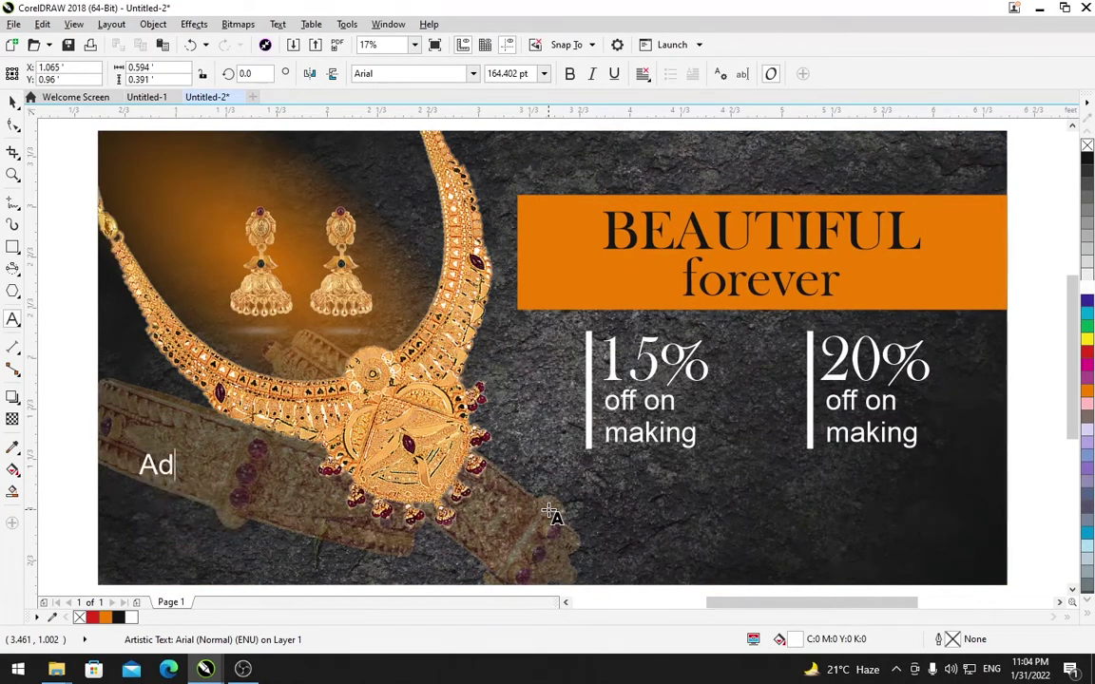
pyautogui.write('dress :')
pyautogui.press('Return')
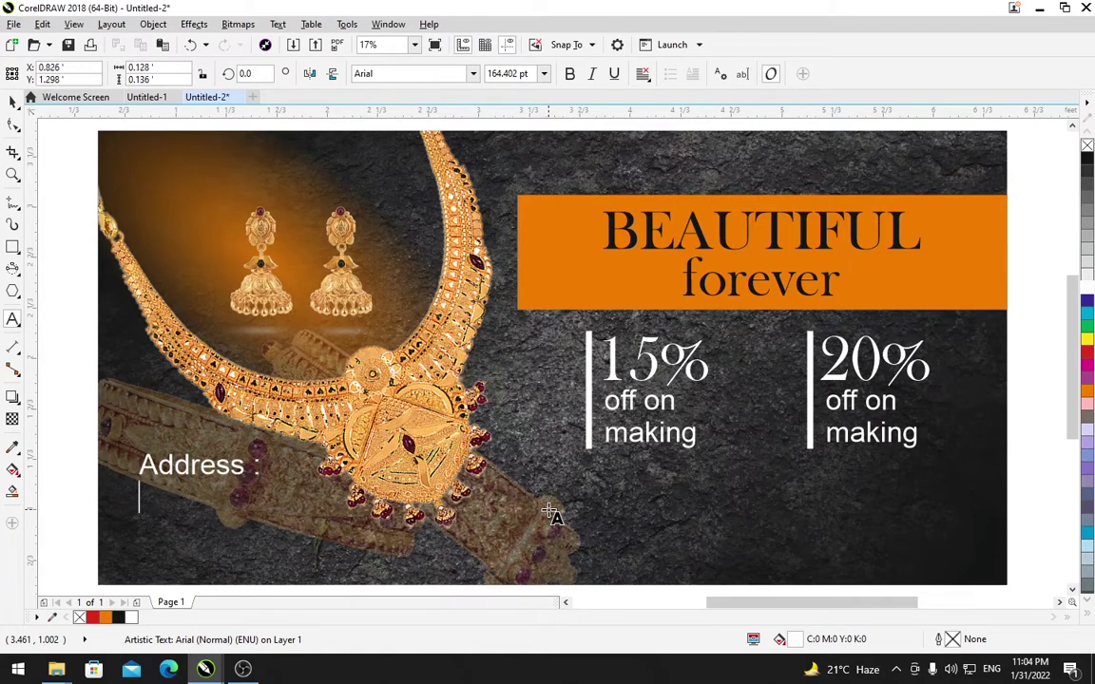
# Add two lines of placeholder address text and a "Contact. ;" line with a placeholder number under "Address :".
pyautogui.write('akdsjfkl, ldkfjl;sd')
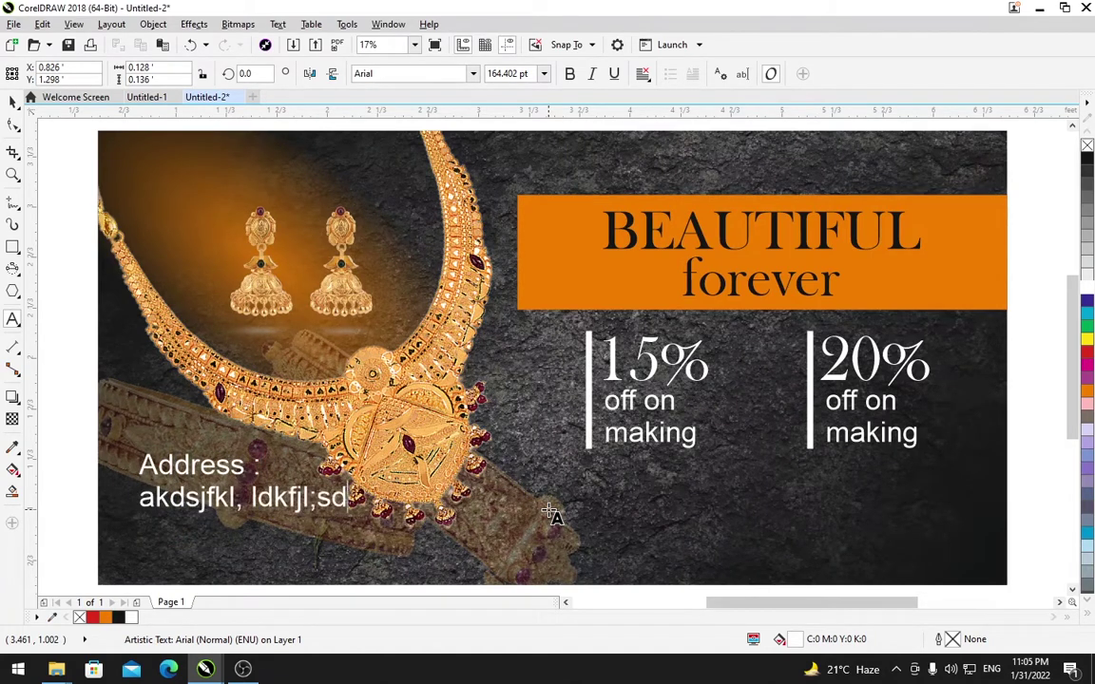
pyautogui.write(', kalsdjf')
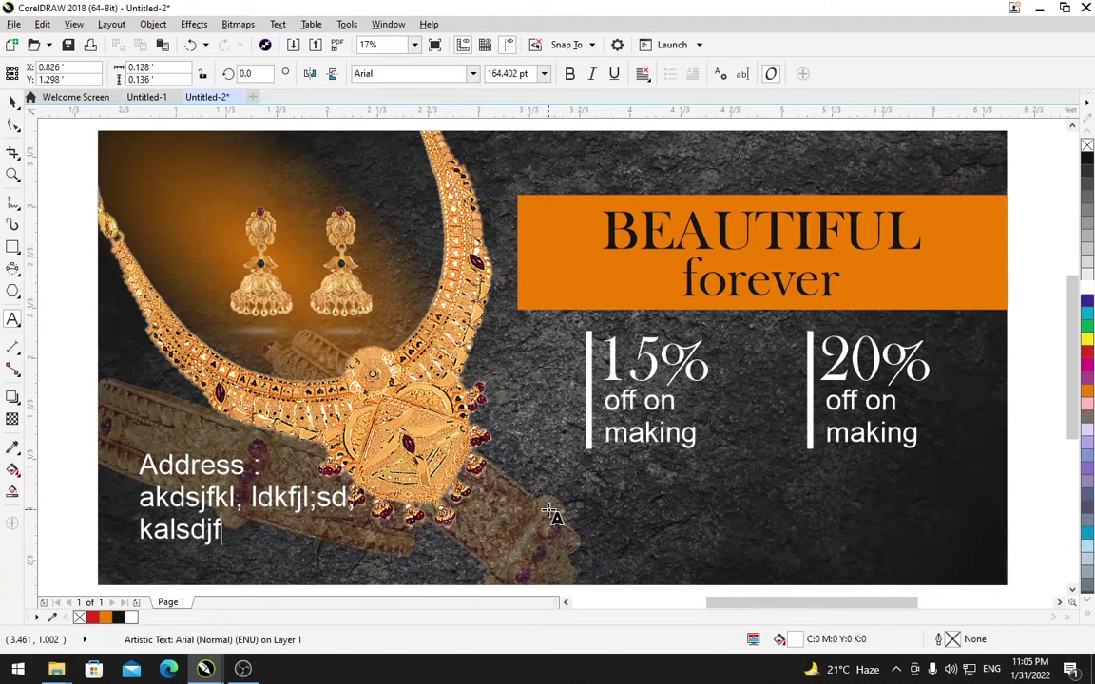
pyautogui.write(', kdsfjak')
pyautogui.press('Return')
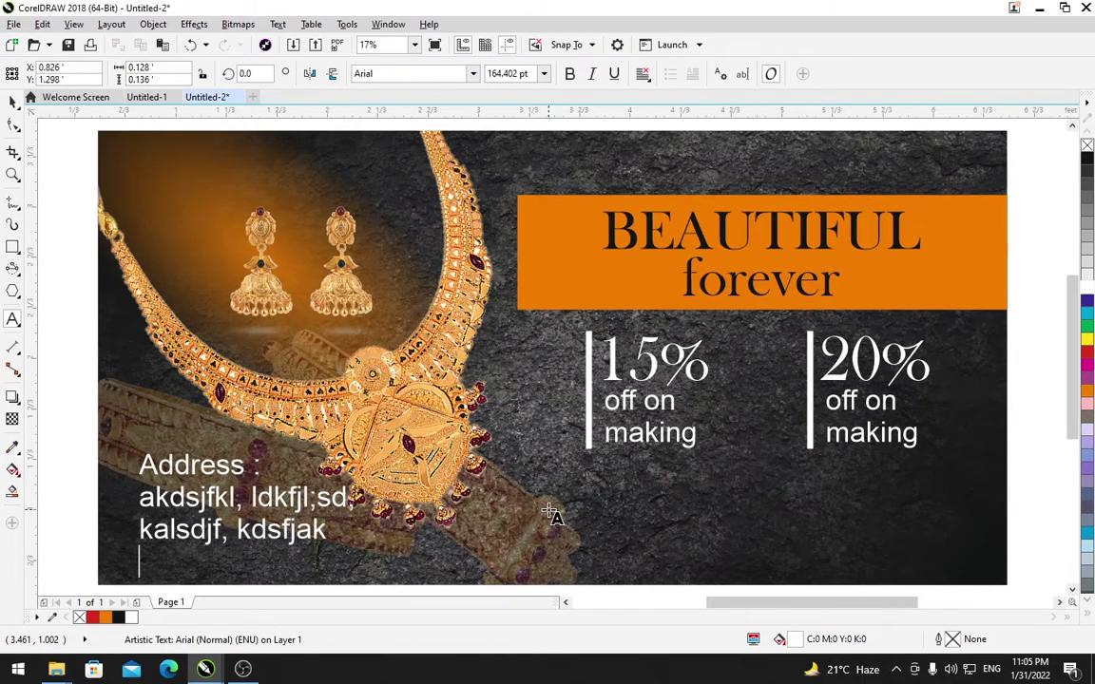
pyautogui.write('Contact. ;')
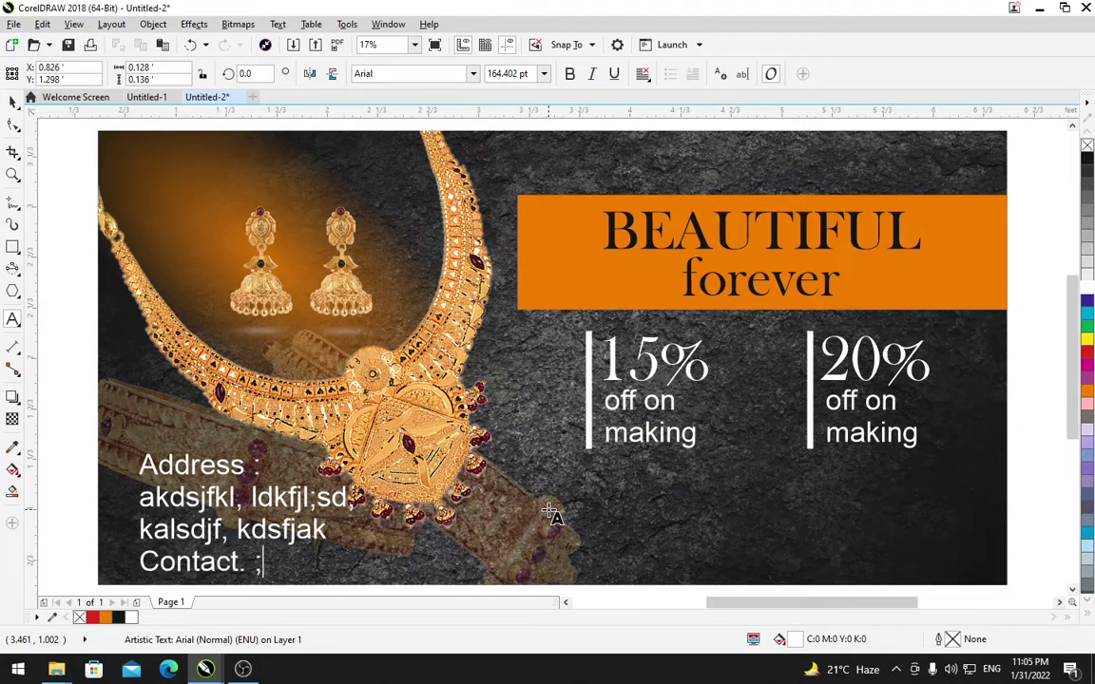
pyautogui.write(':')
pyautogui.press('BackSpace')
pyautogui.write('84564kljdf')
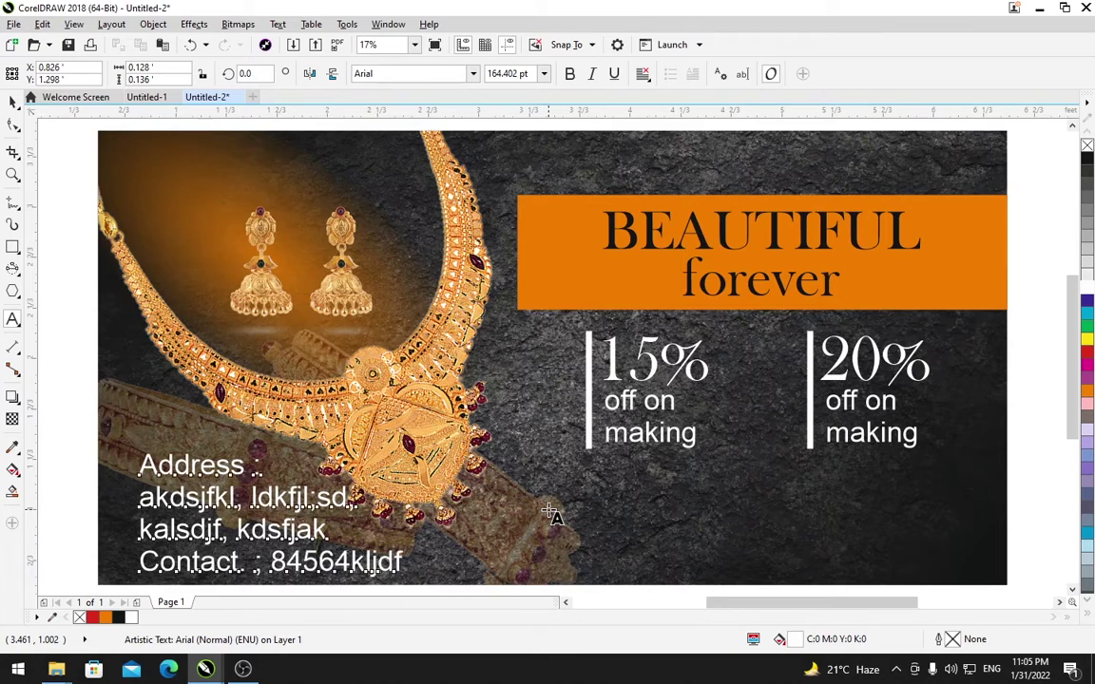
pyautogui.hotkey('ctrl', 'space')
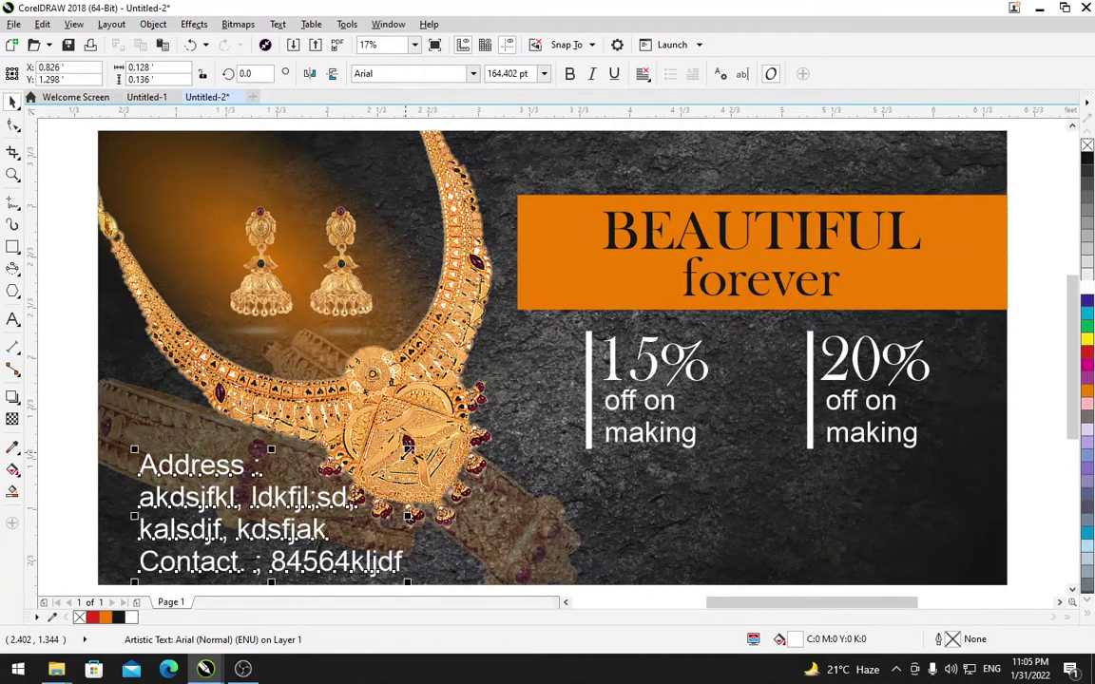
# Scale the address and contact text down to about 125 pt, reposition it in the banner's lower-left corner and make it bold.
pyautogui.press('Delete')
pyautogui.hotkey('ctrl', 'z')
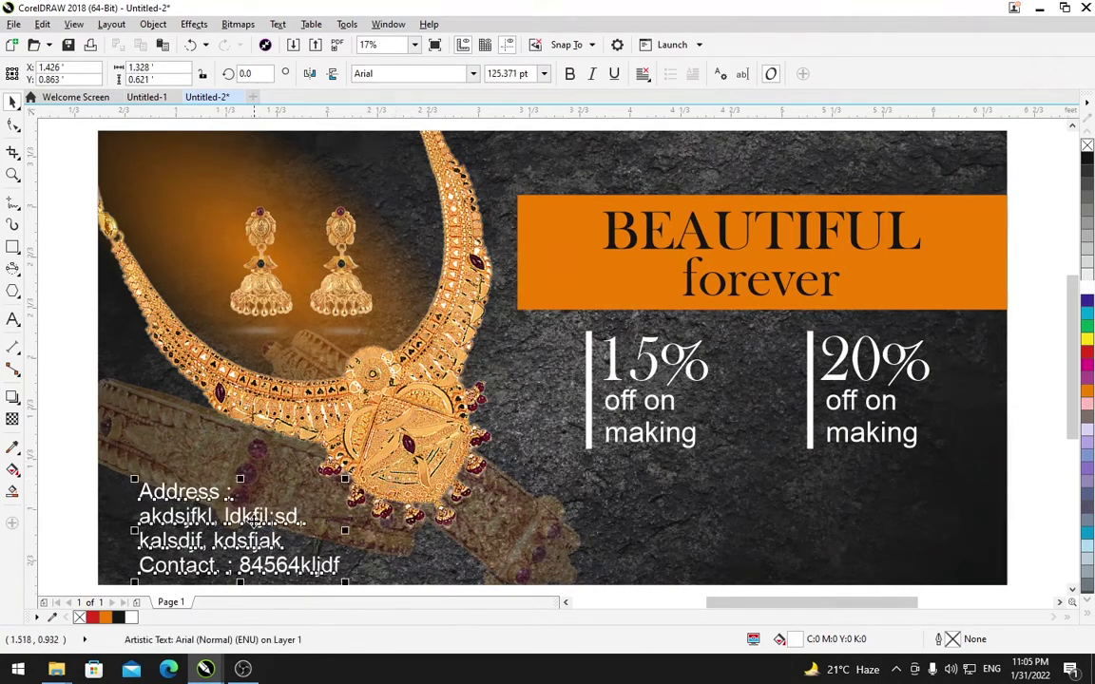
pyautogui.moveTo(249, 516); pyautogui.dragTo(238, 504)
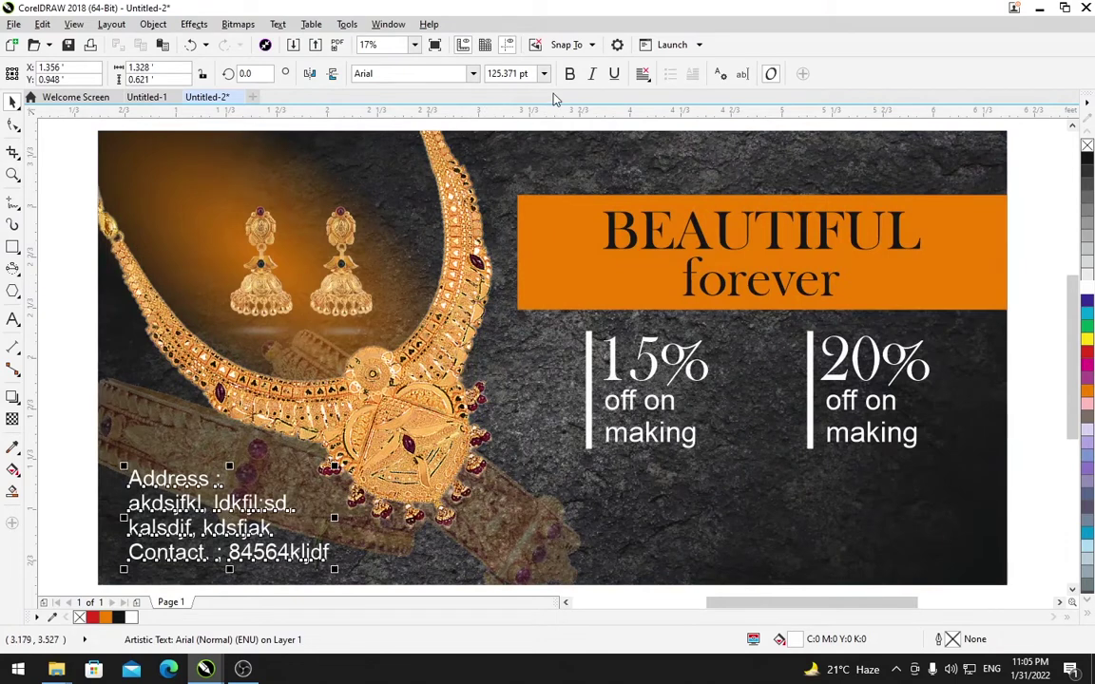
pyautogui.click(569, 74)
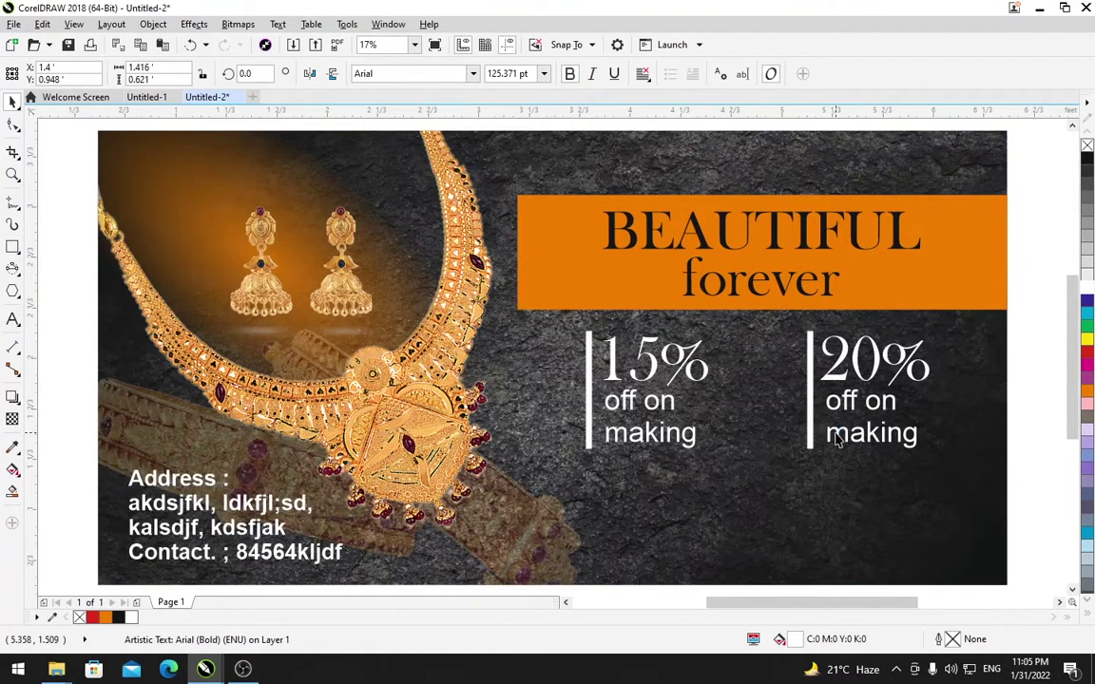
pyautogui.press('Escape')
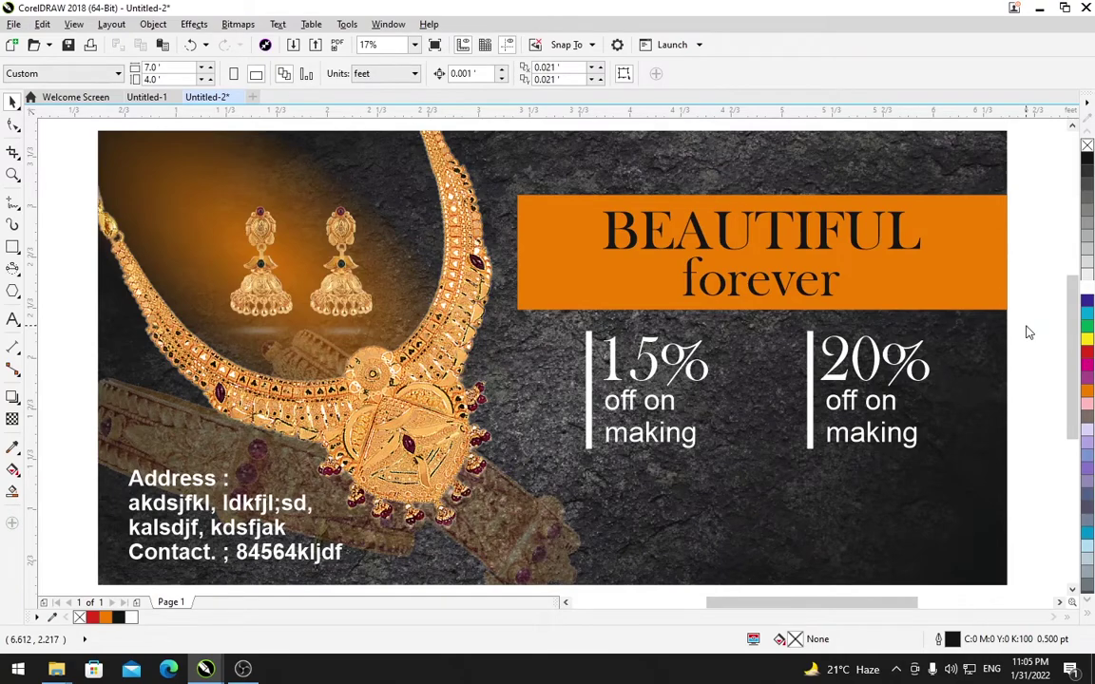
# Import bis-hallmark.png and place it in the banner's lower-right corner at about 0.65 by 0.46 ft.
pyautogui.hotkey('ctrl', 'i')
pyautogui.doubleClick(807, 150)
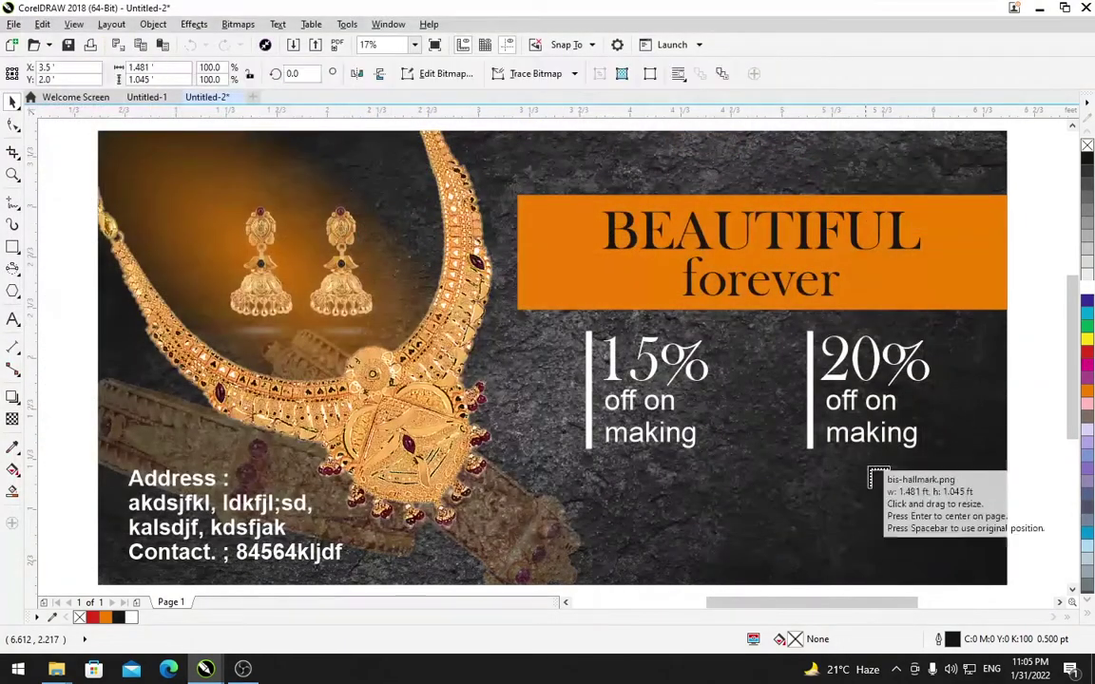
pyautogui.moveTo(823, 491); pyautogui.dragTo(937, 548)
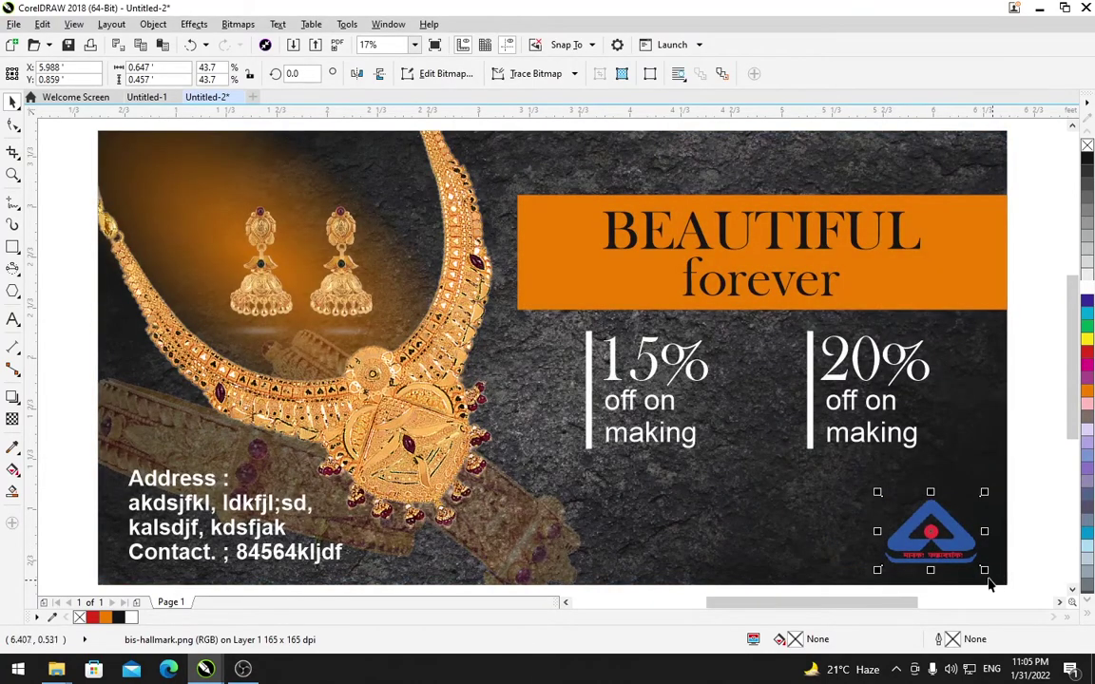
pyautogui.click(1021, 450)
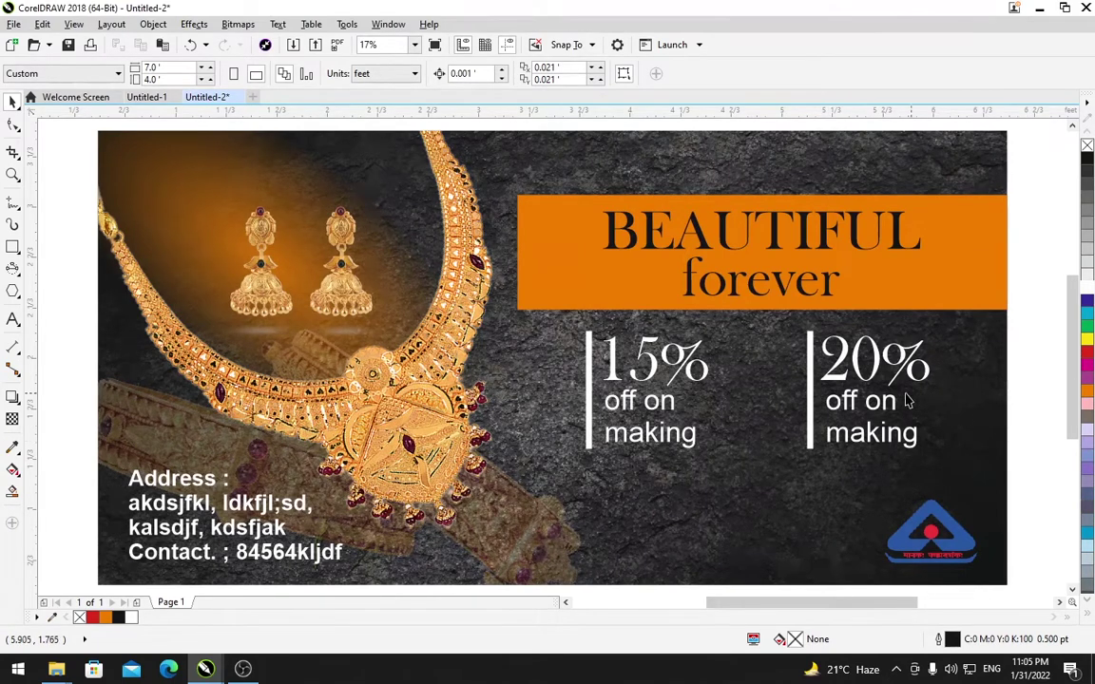
pyautogui.hotkey('ctrl', 'a')
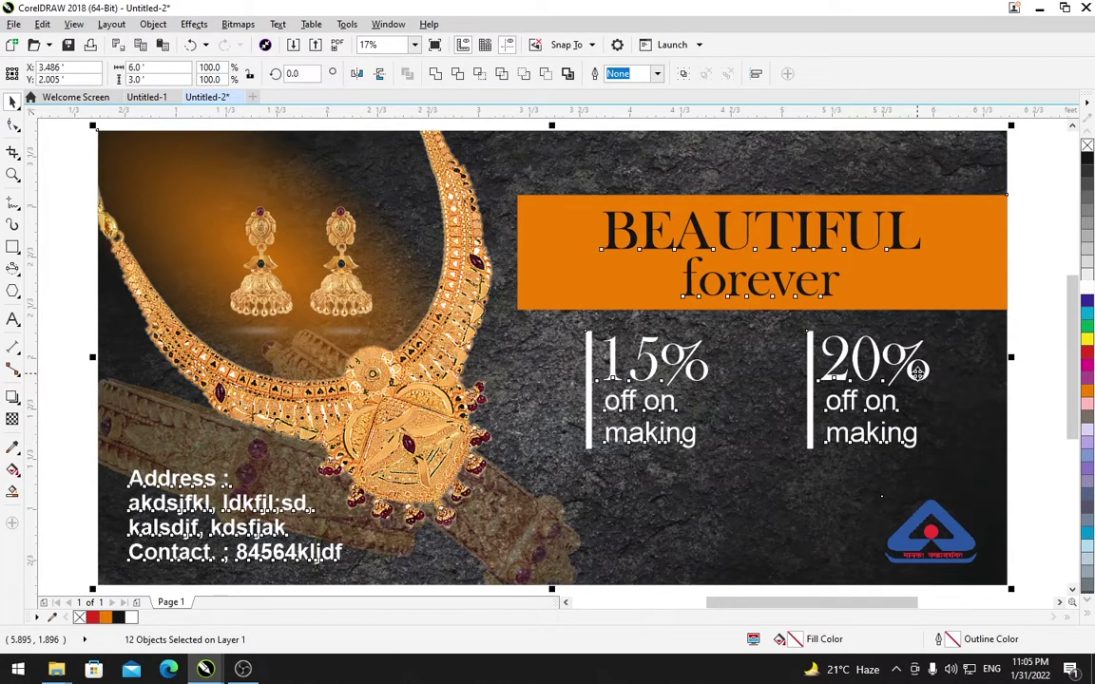
pyautogui.click(1017, 243)
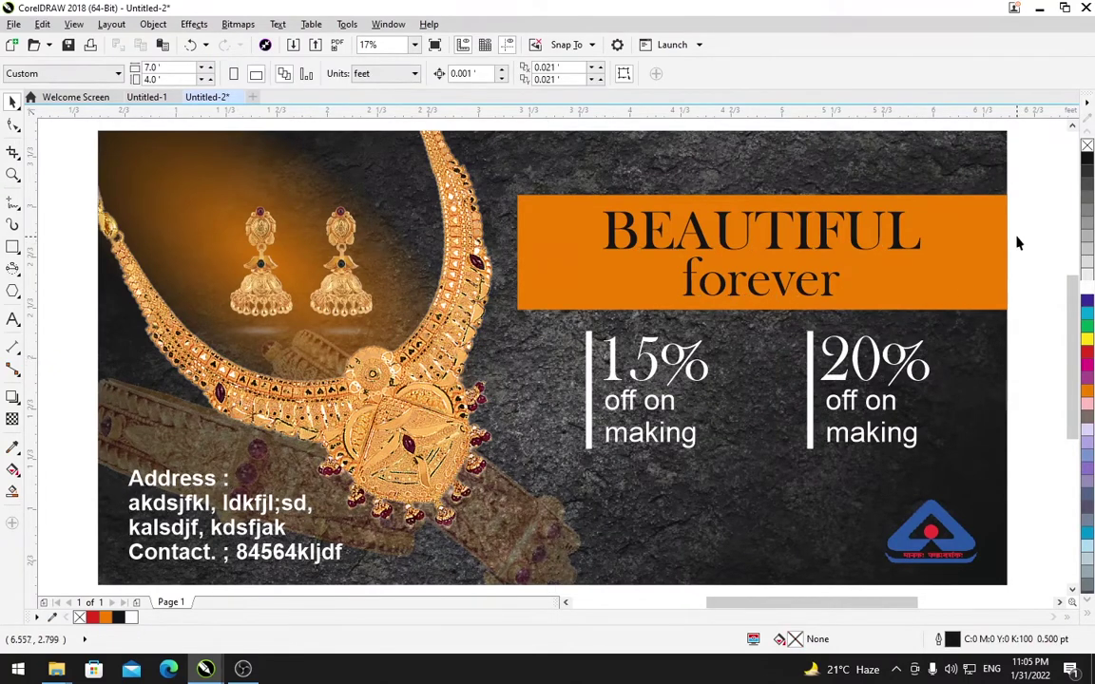
pyautogui.click(824, 242)
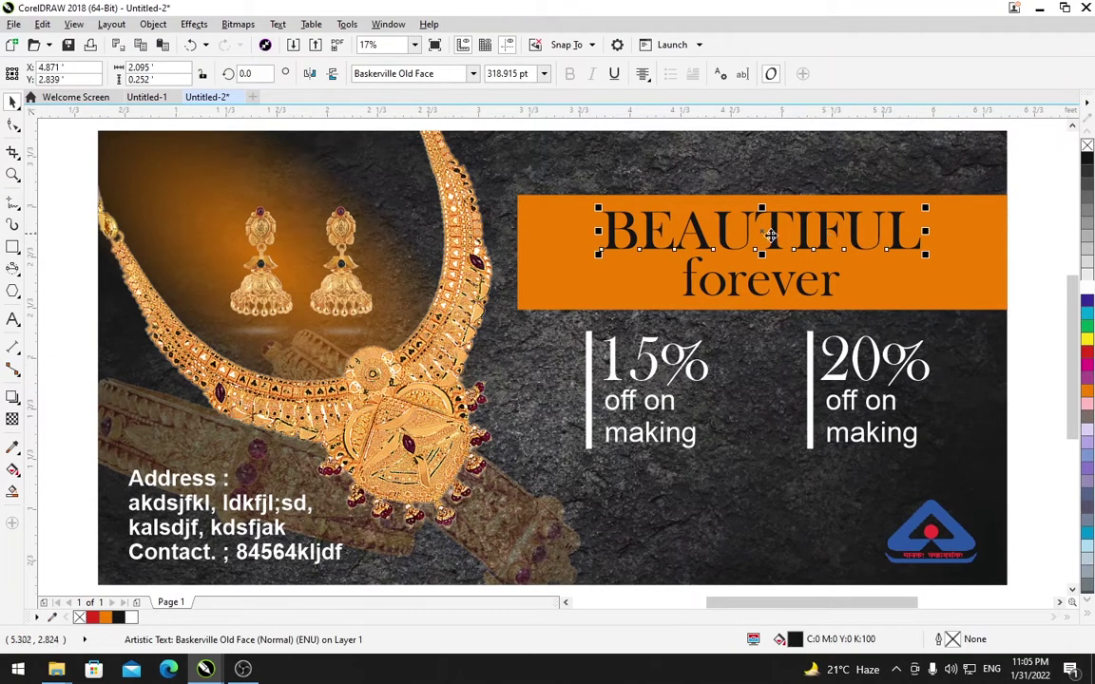
pyautogui.click(790, 279)
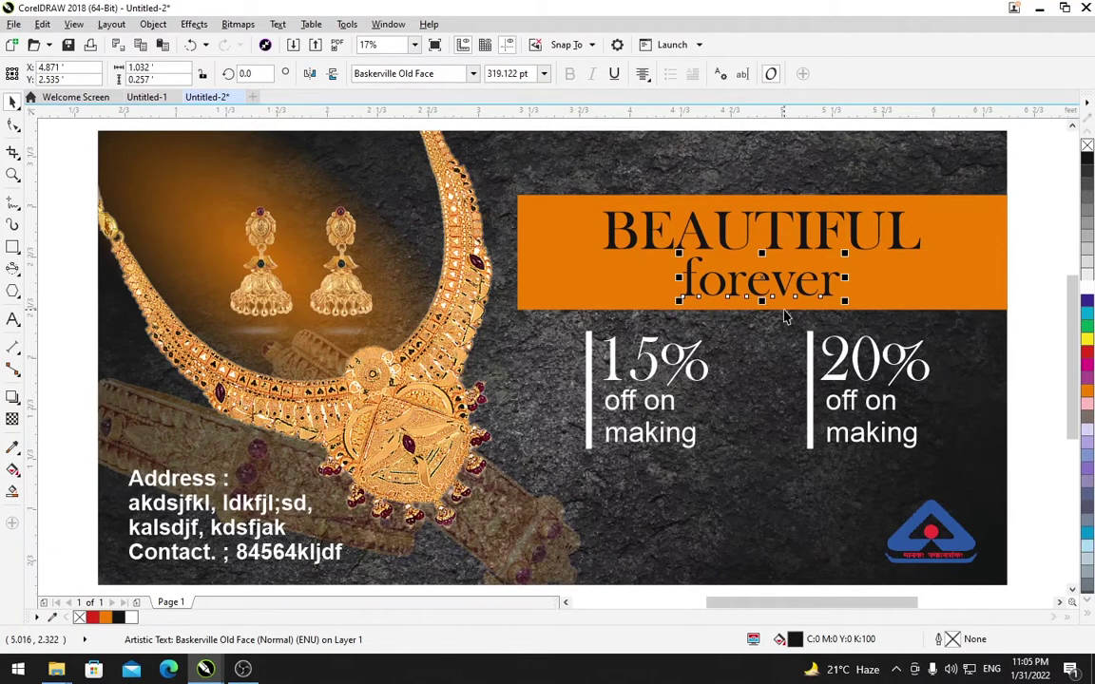